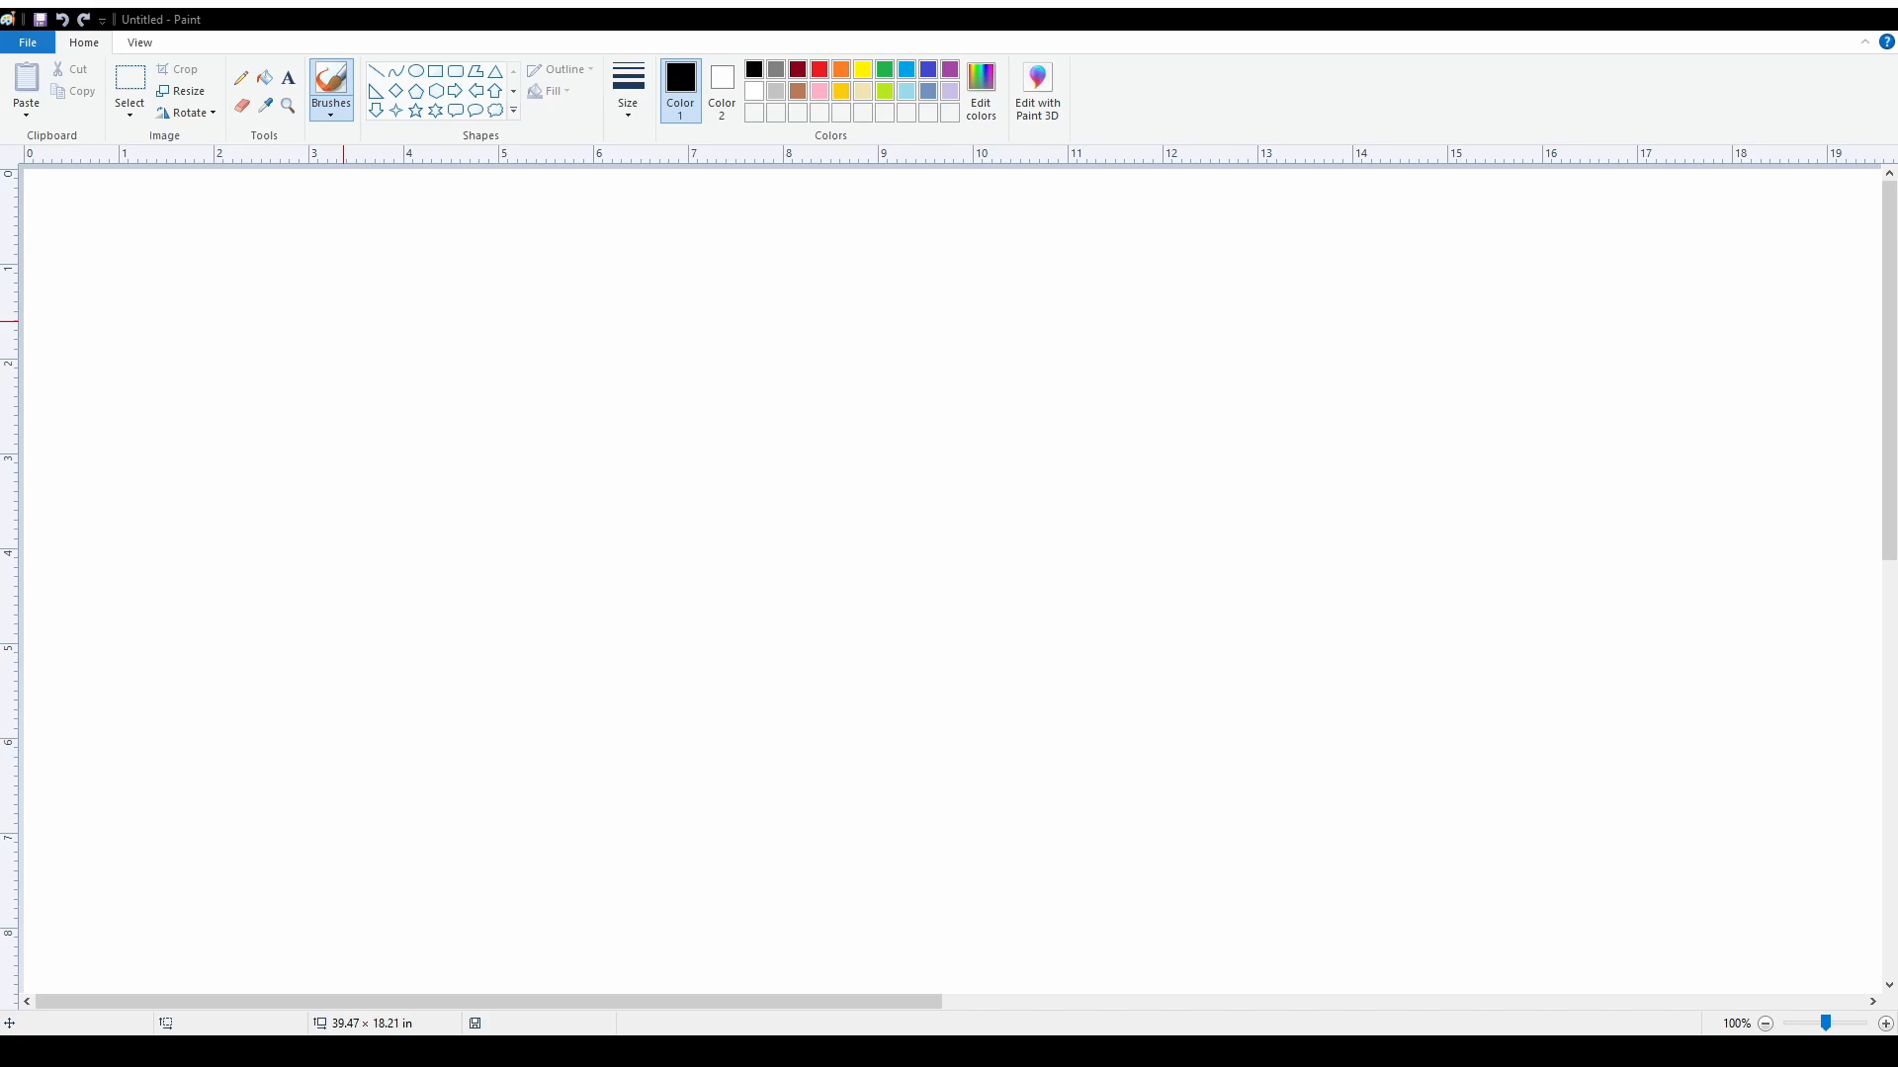
- Show the gridlines on the blank canvas
{"action": "left_click", "coordinate": [1220, 78]}
{"action": "left_click", "coordinate": [142, 42]}
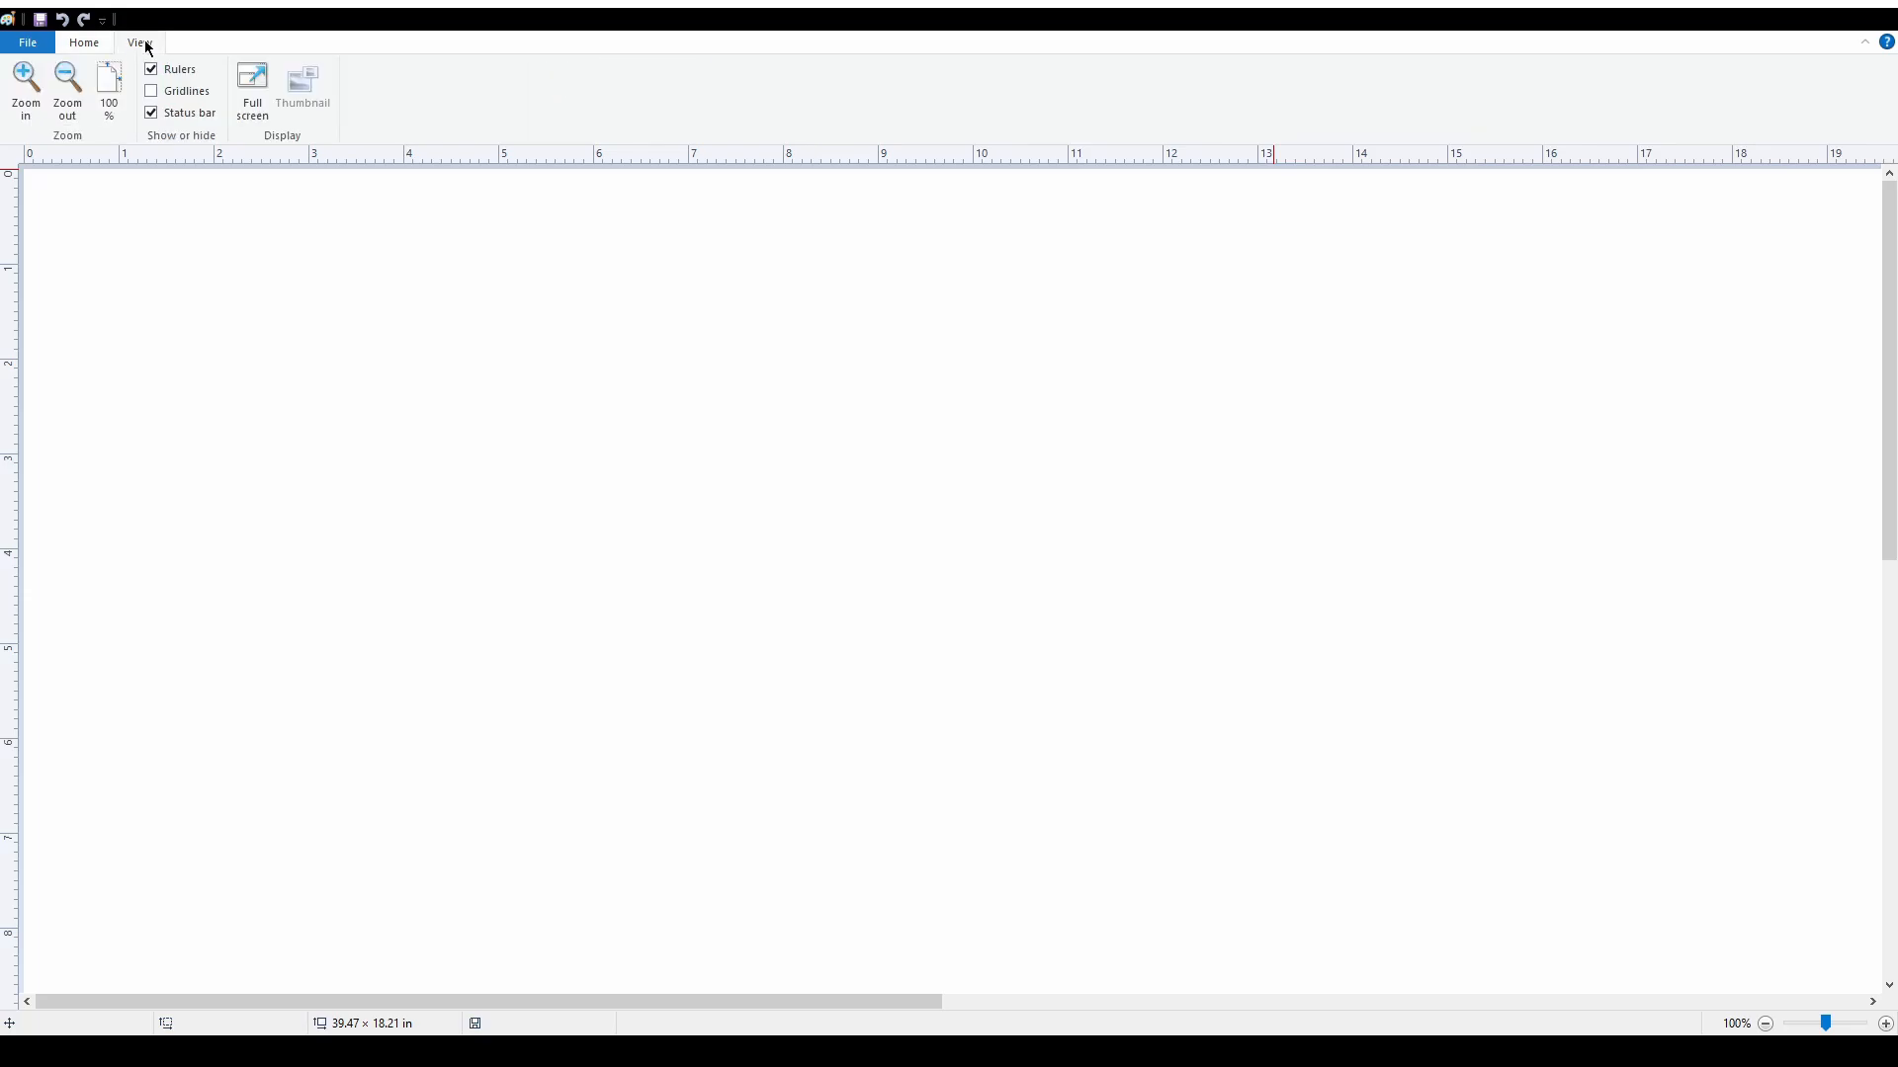
{"action": "left_click", "coordinate": [153, 92]}
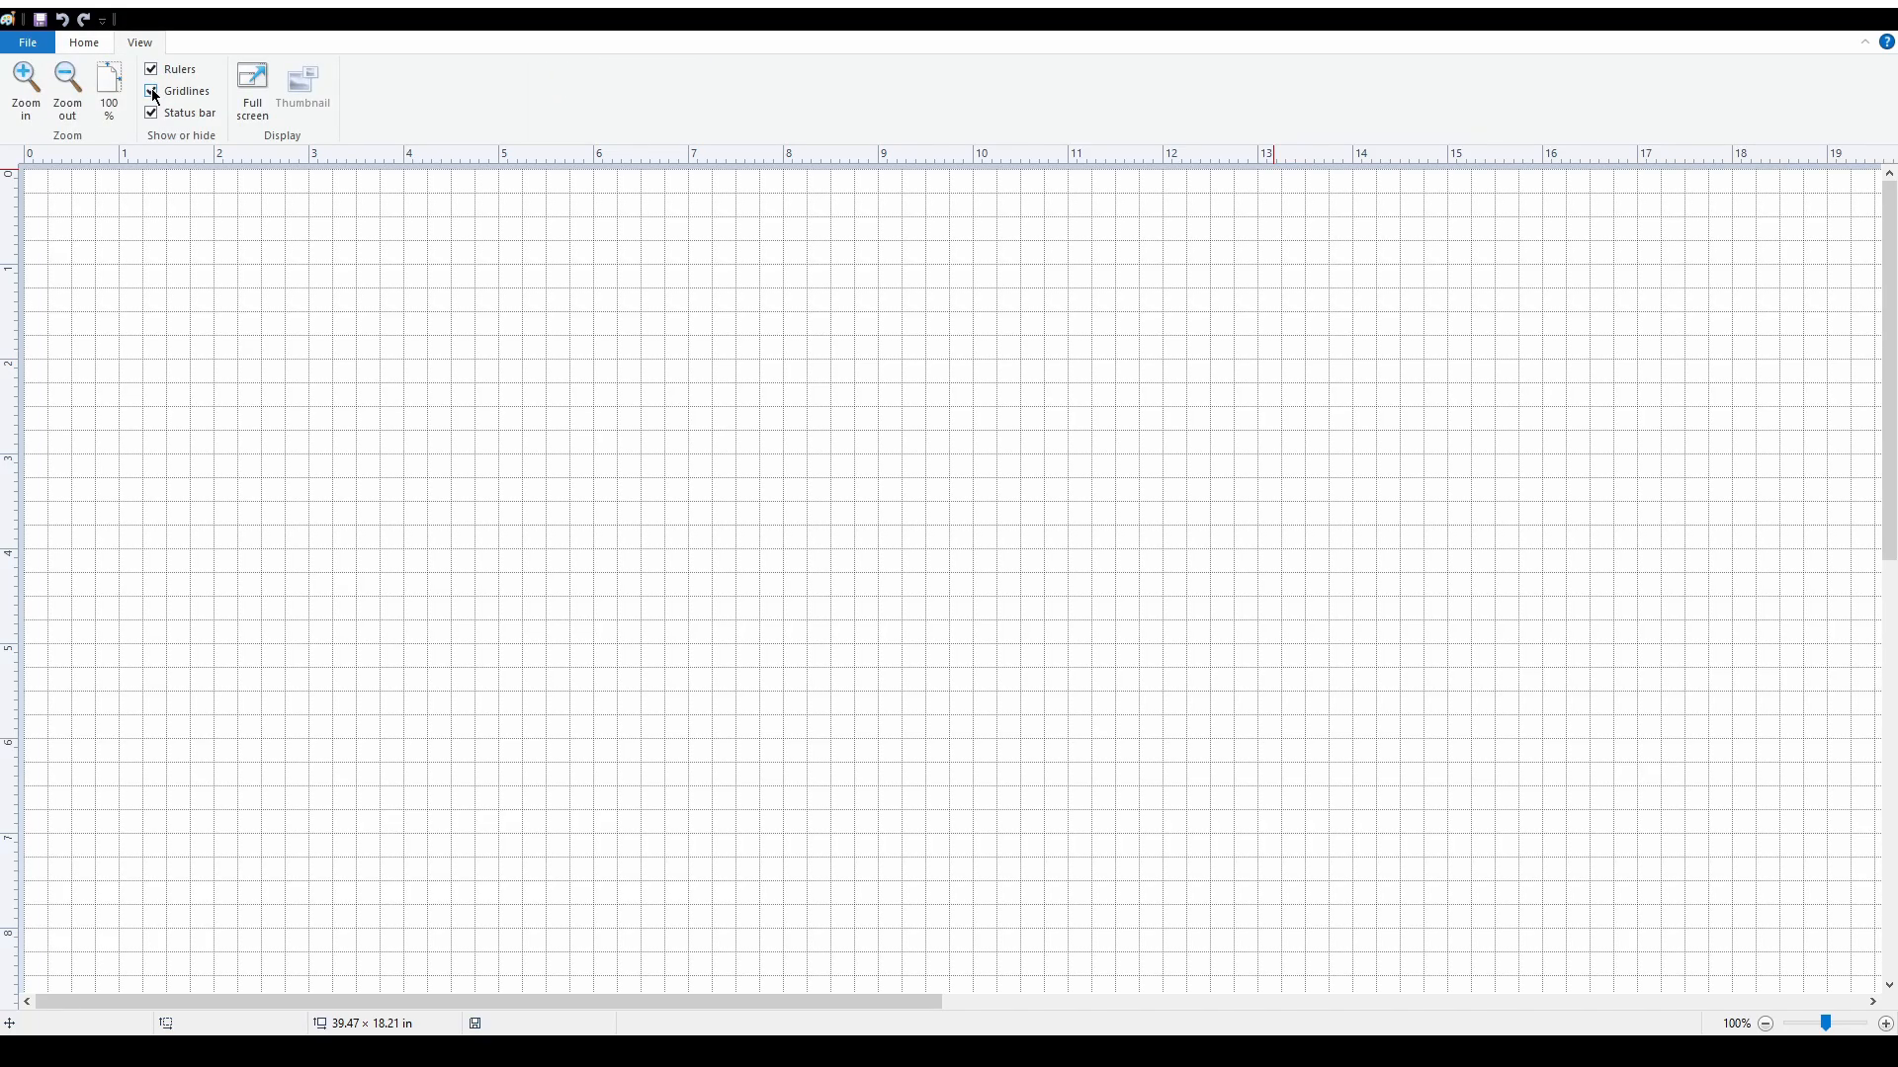
{"action": "left_click", "coordinate": [91, 48]}
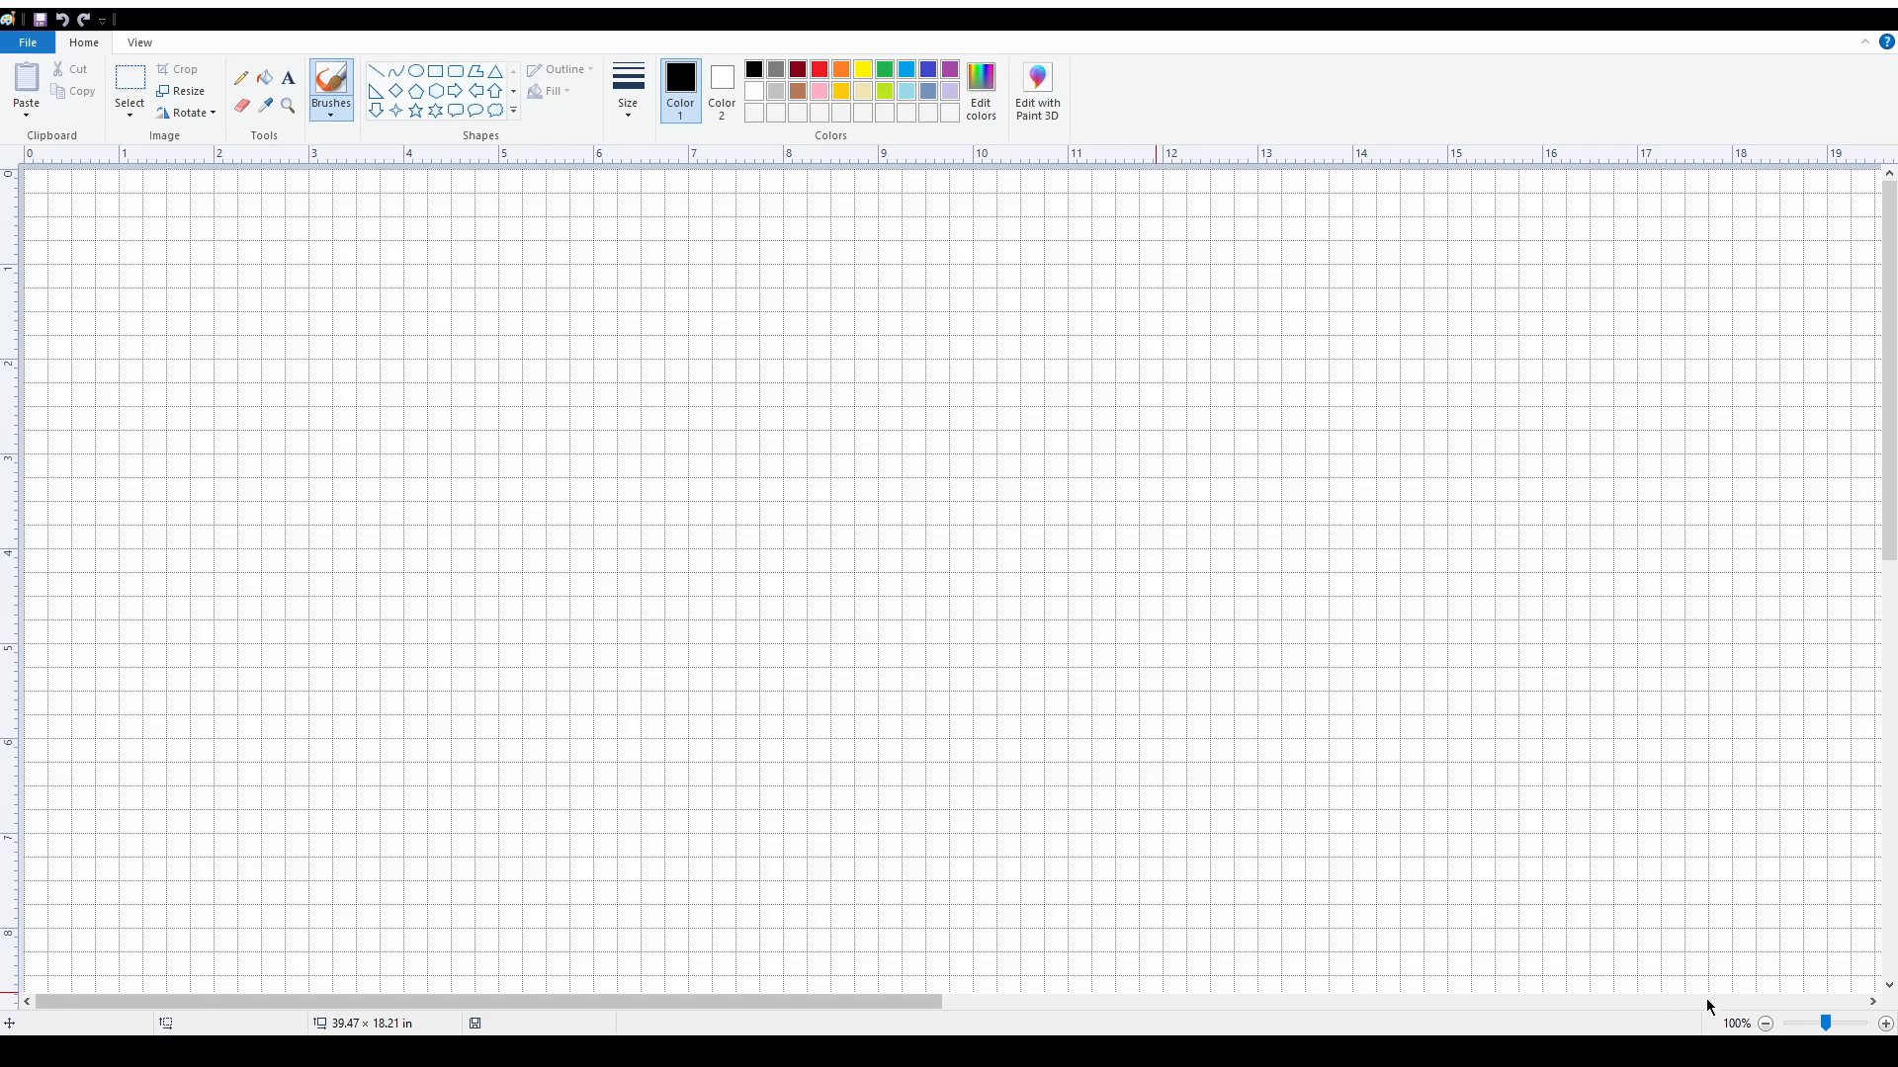
- Draw a small black square about 0.55 × 0.53 in, starting at about 16.5, 6.5 in on the canvas
{"action": "left_click", "coordinate": [1766, 1025]}
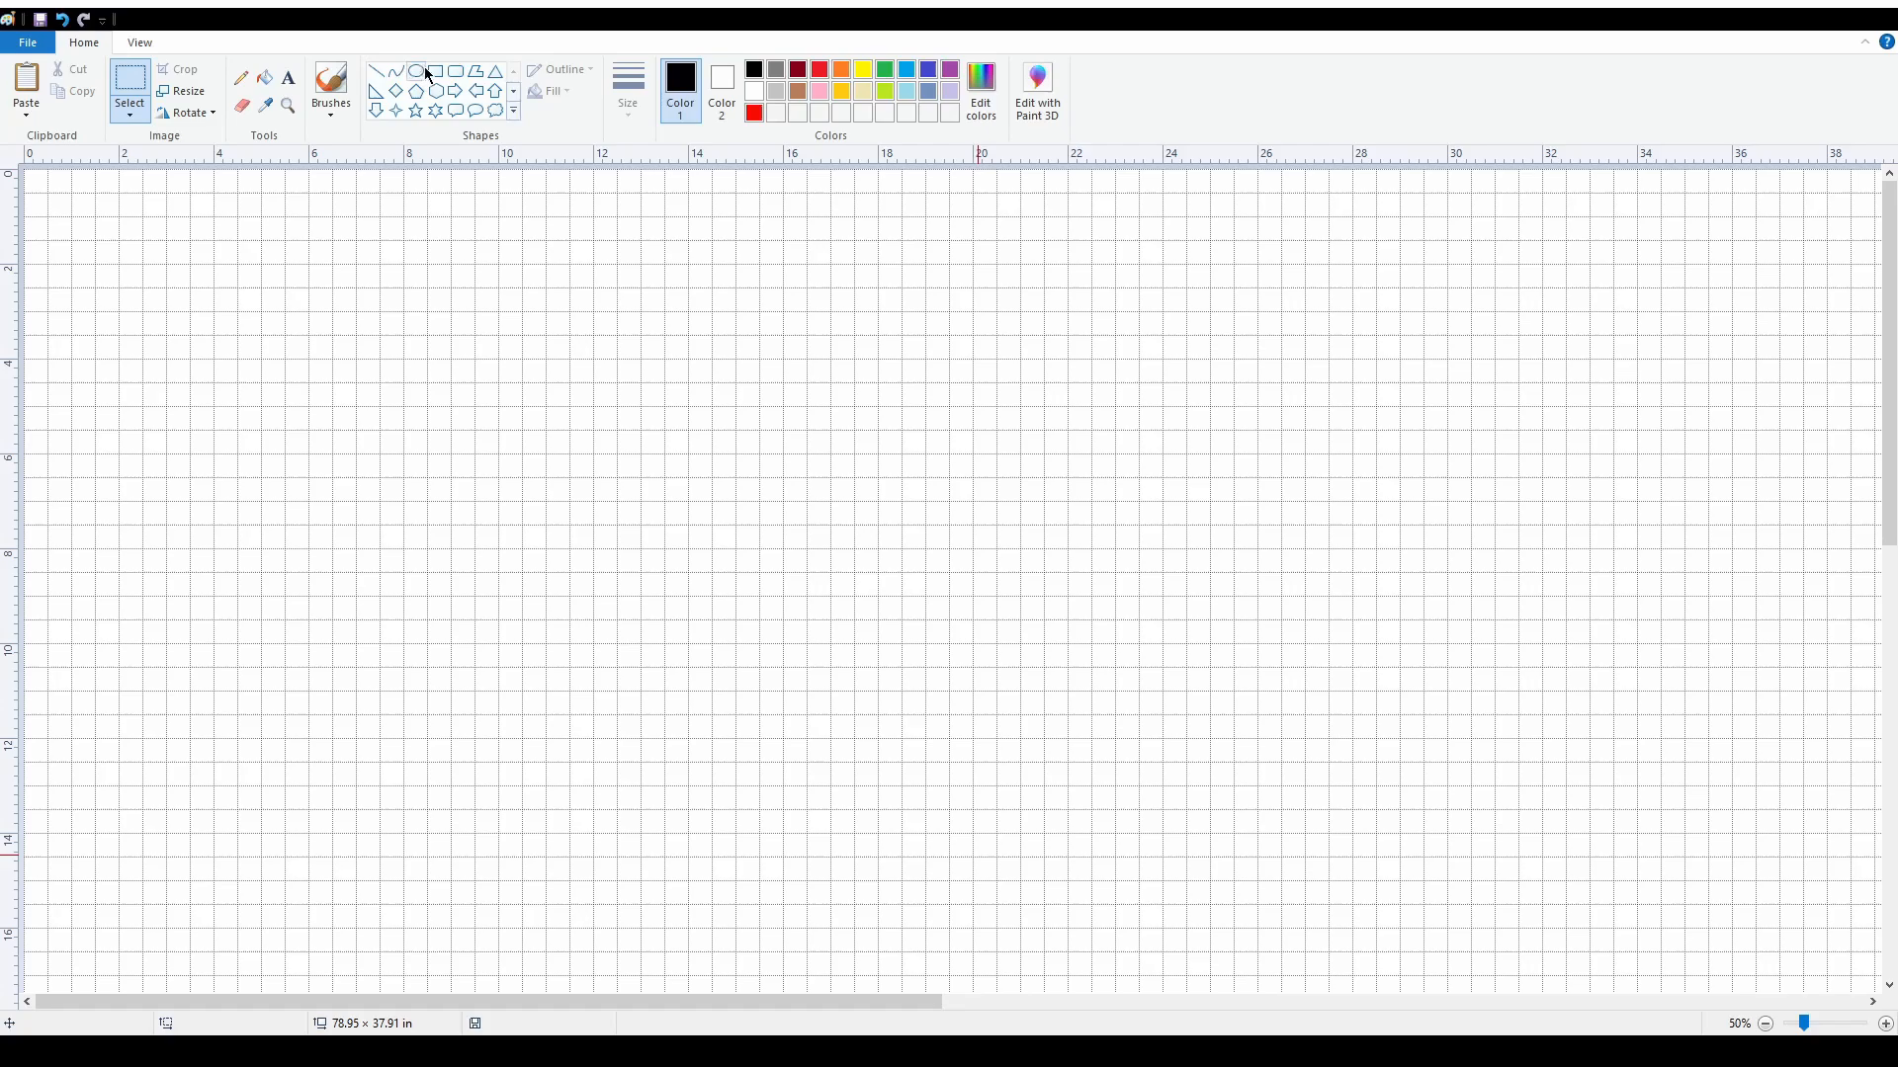
{"action": "left_click", "coordinate": [437, 74]}
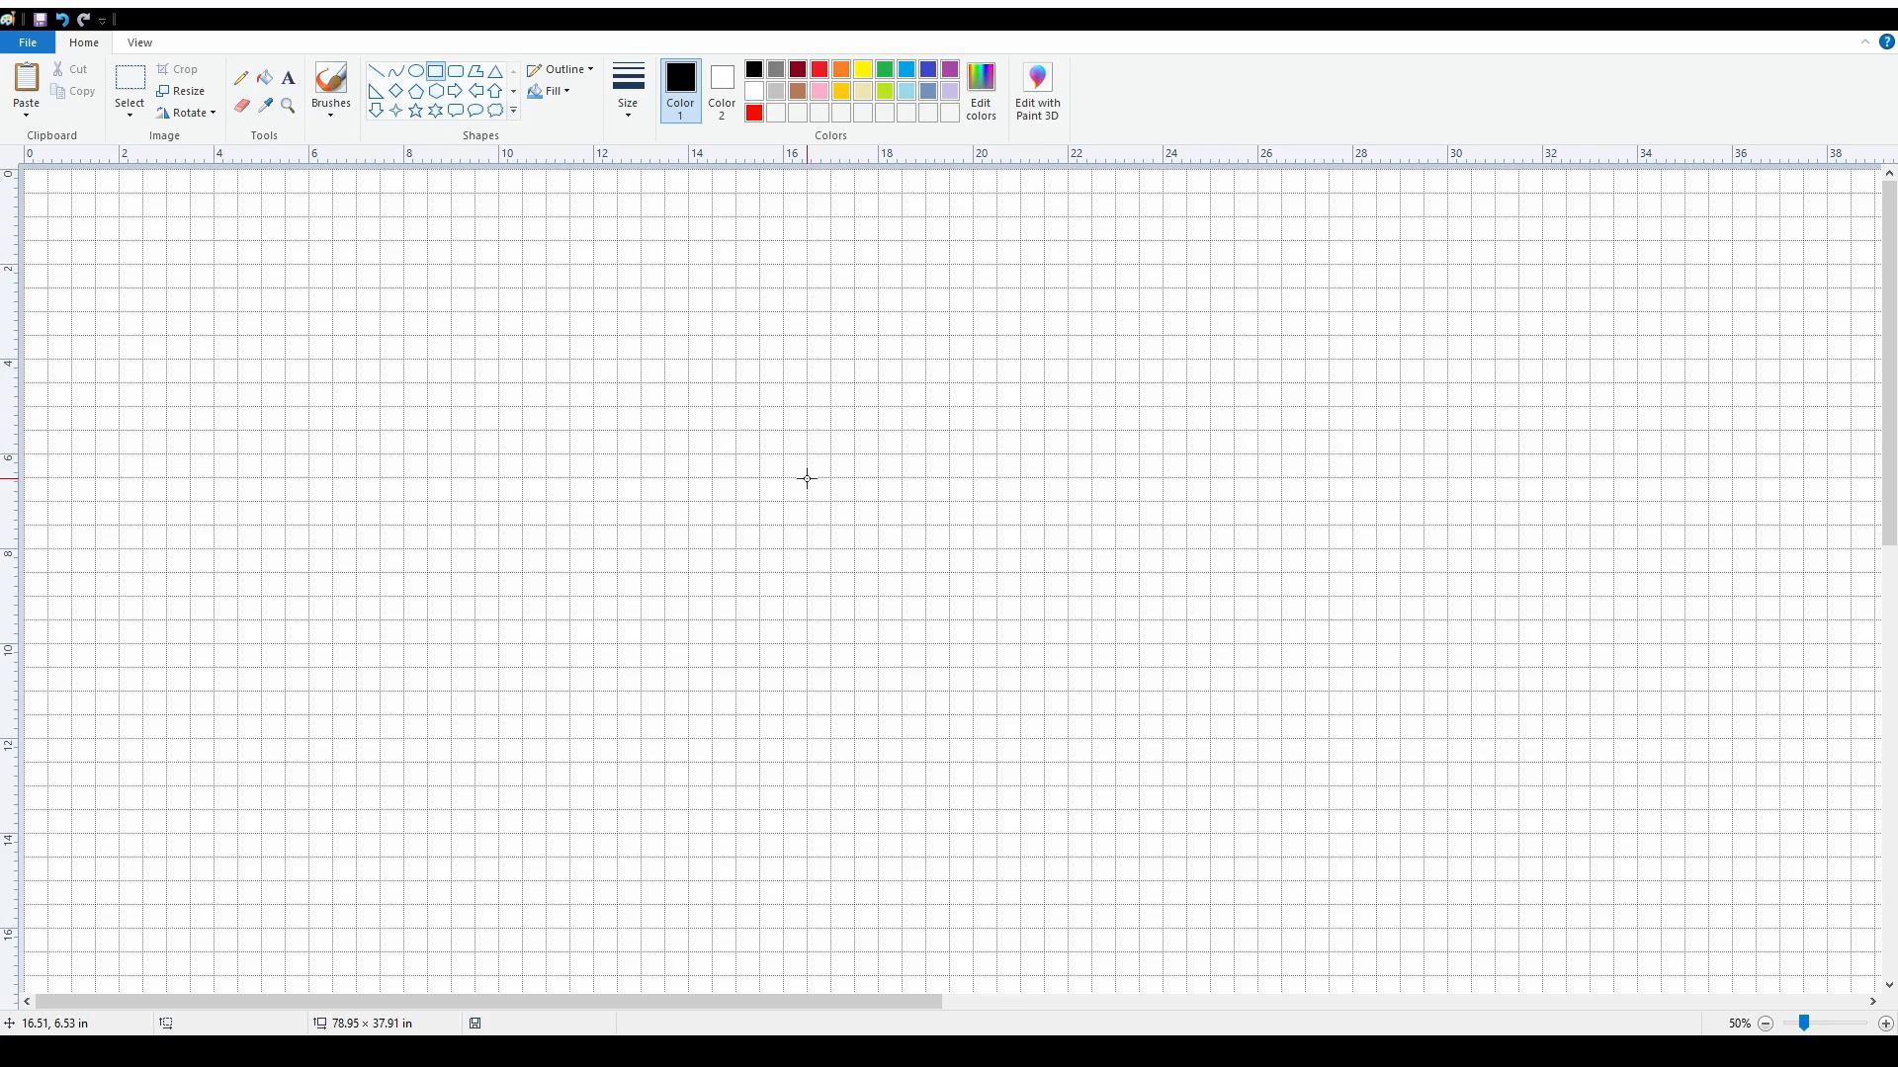
{"action": "left_click_drag", "start_coordinate": [807, 478], "coordinate": [833, 504]}
- Fine-tune the small black square to about 0.52 × 0.50 in so it matches the grid, and deselect it
{"action": "left_click", "coordinate": [1888, 1026]}
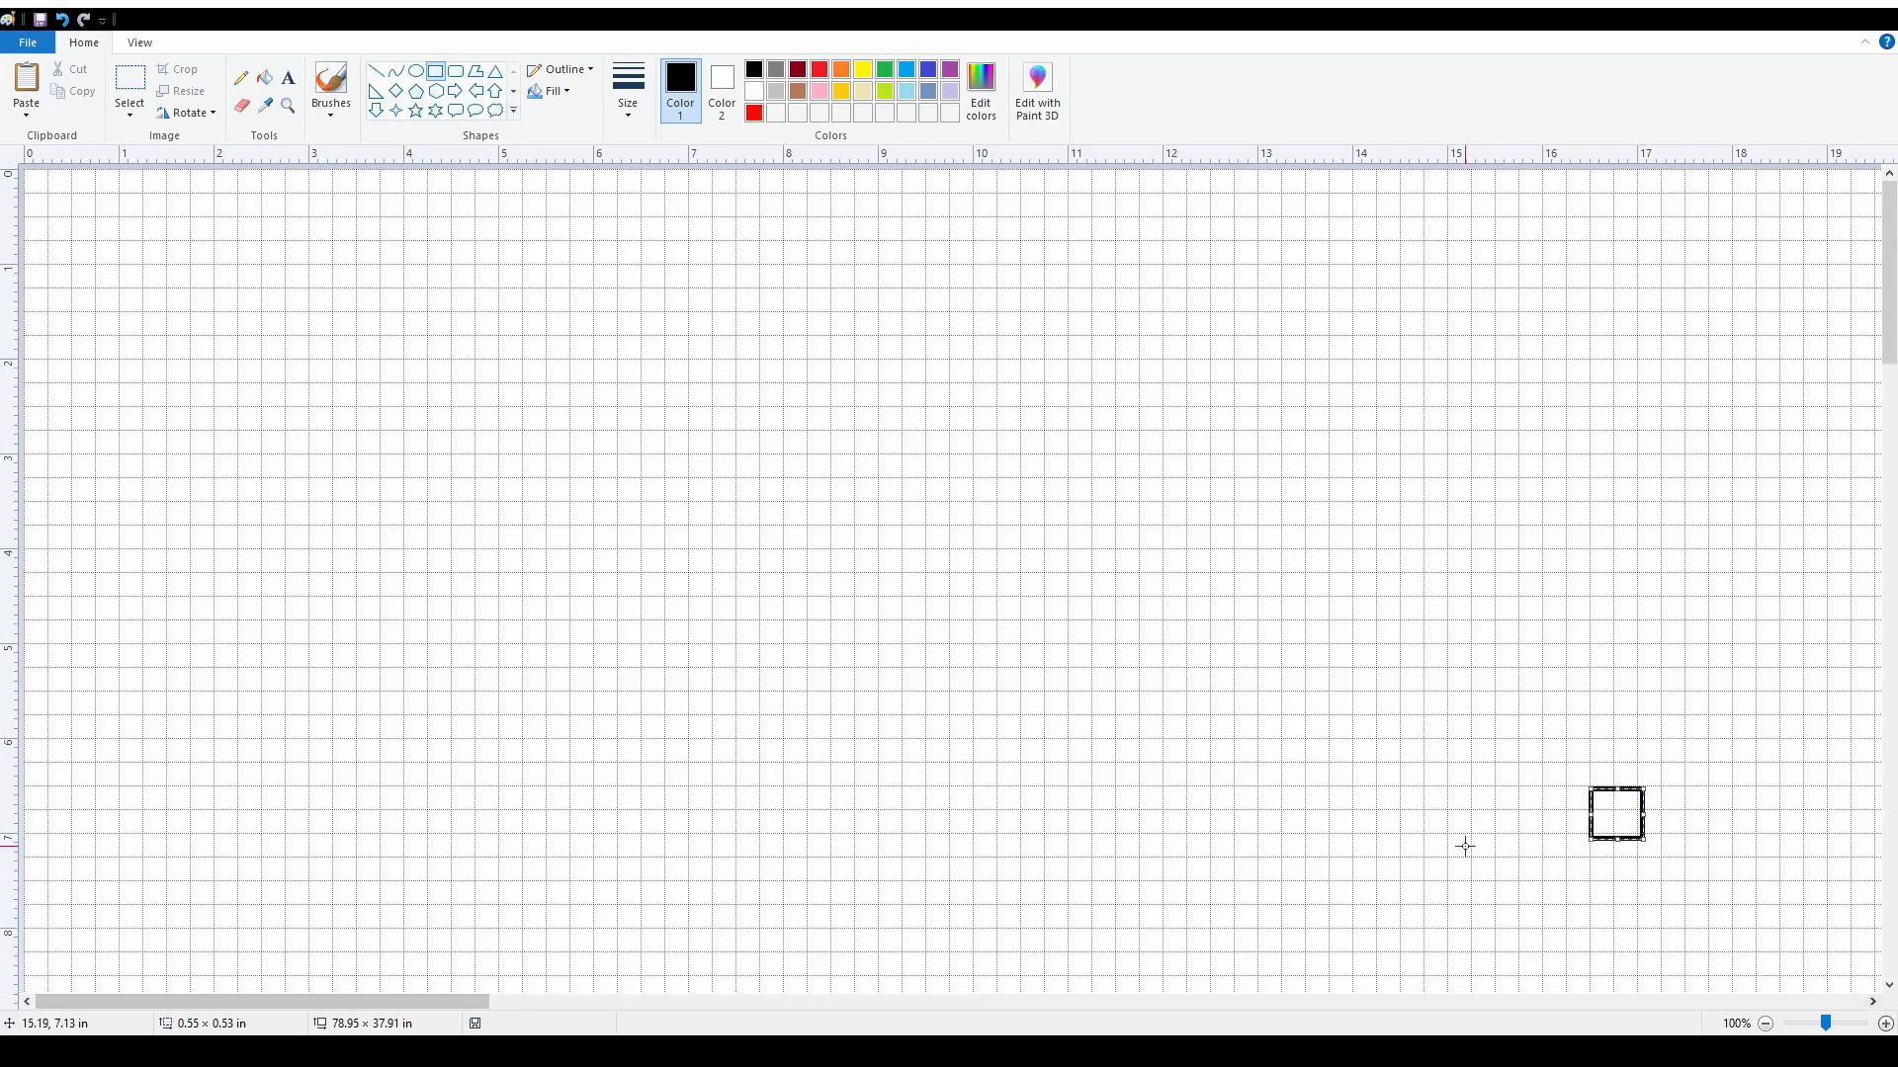
{"action": "scroll", "coordinate": [1458, 818], "scroll_direction": "down", "scroll_amount": 2}
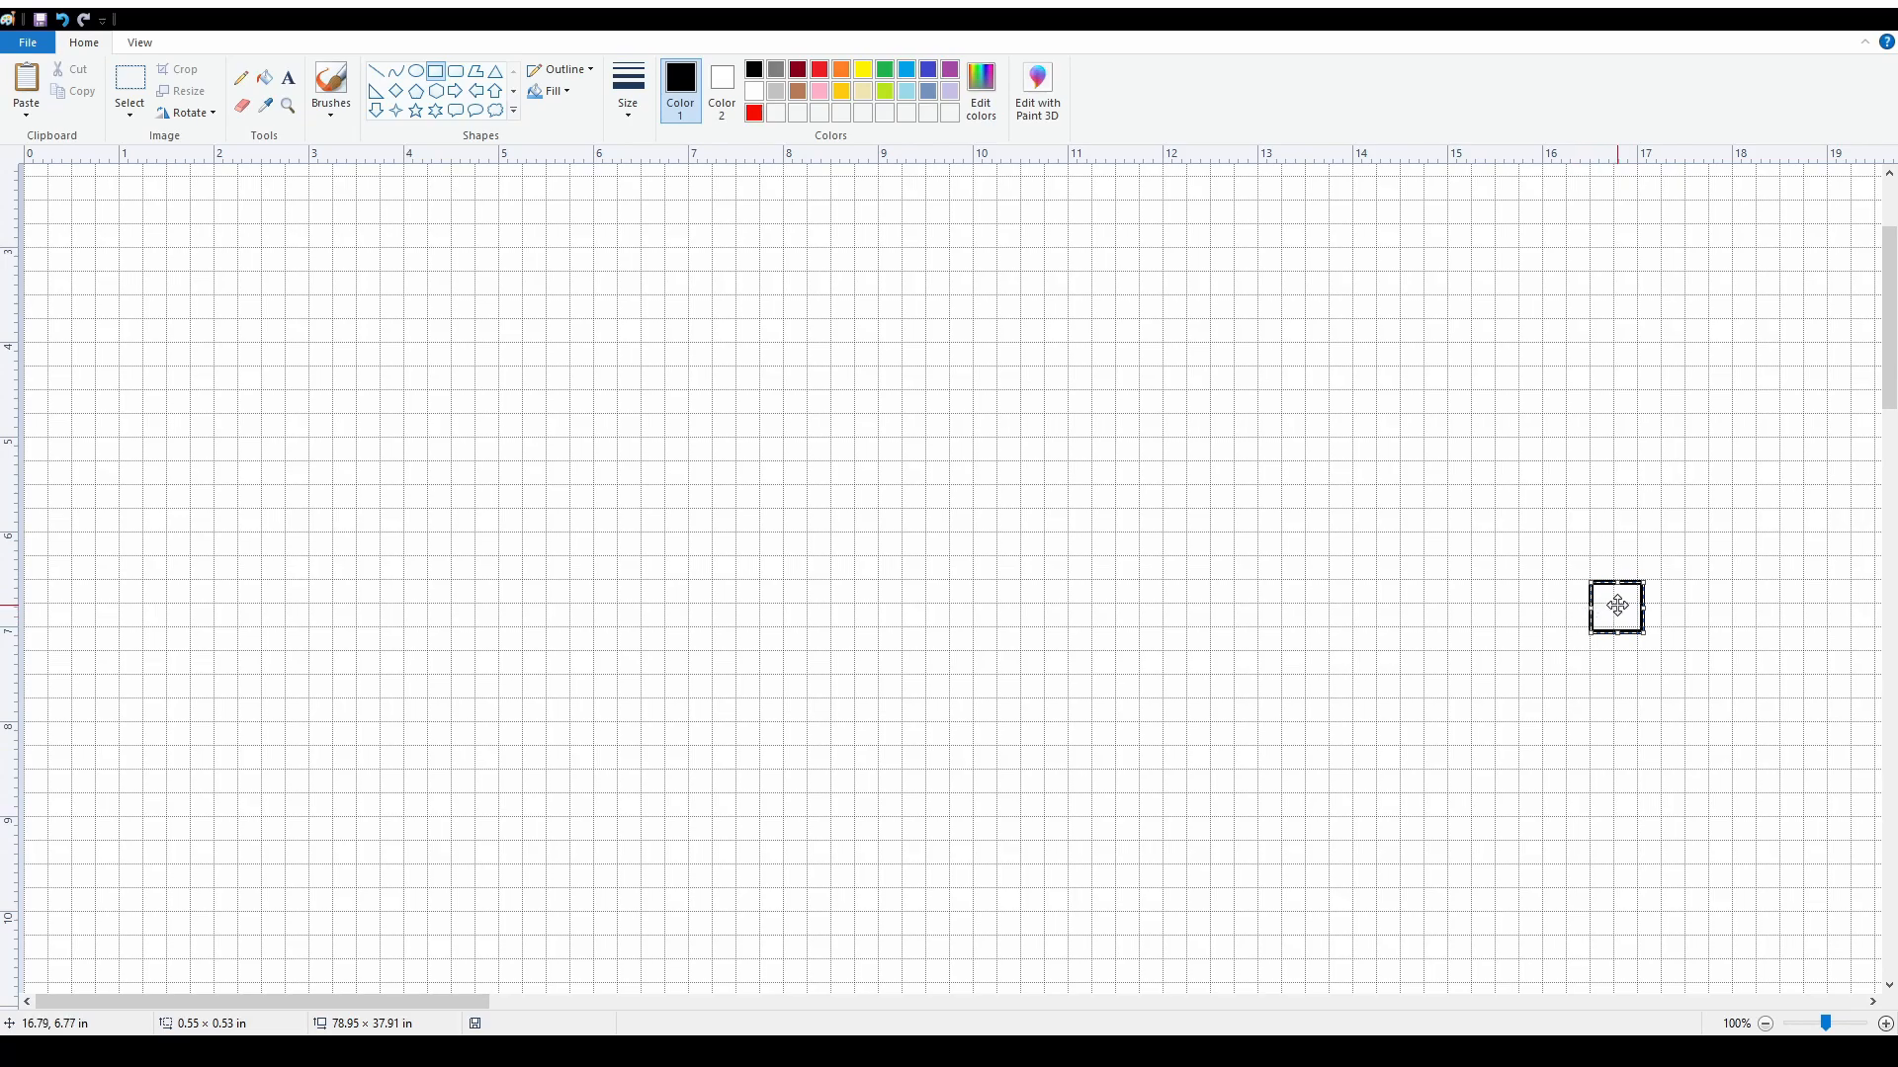
{"action": "left_click_drag", "start_coordinate": [1639, 608], "coordinate": [1637, 608]}
{"action": "left_click_drag", "start_coordinate": [1613, 583], "coordinate": [1614, 630]}
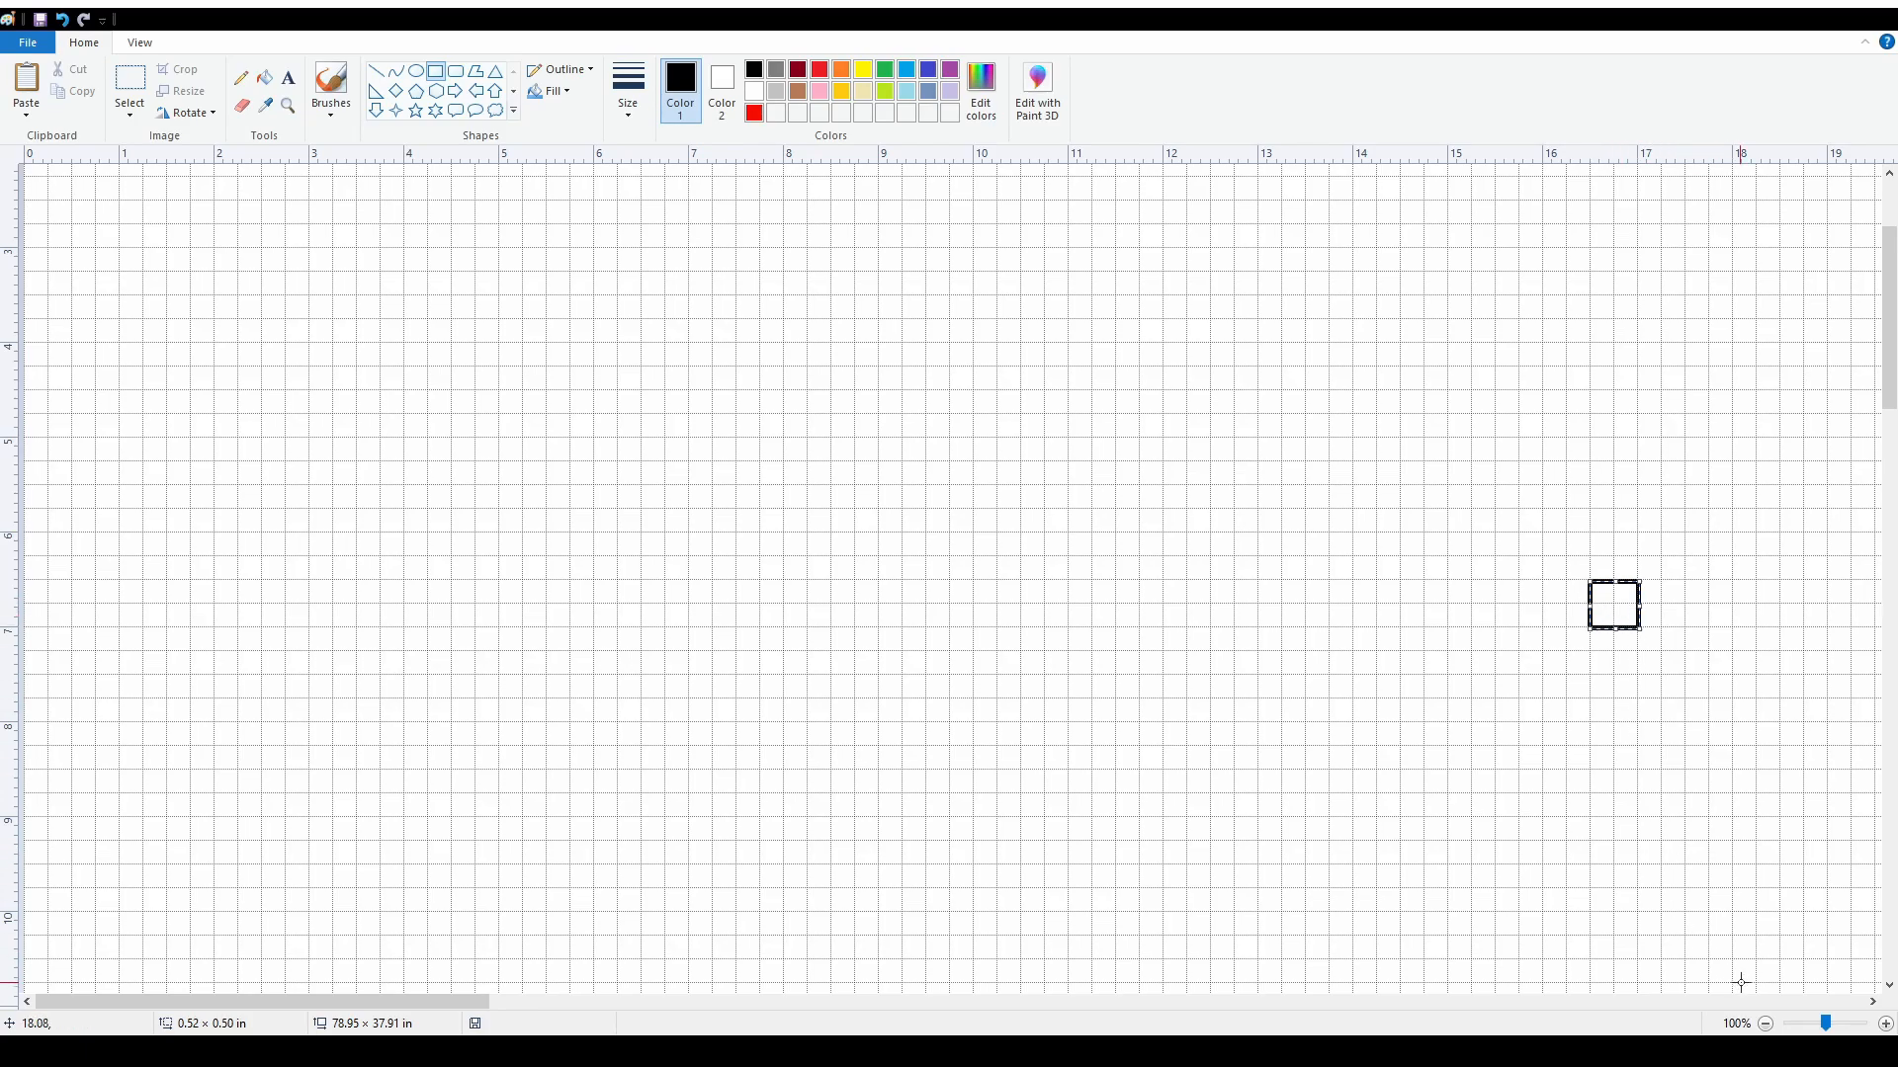
{"action": "left_click", "coordinate": [1765, 1024]}
{"action": "scroll", "coordinate": [1047, 722], "scroll_direction": "up", "scroll_amount": 2}
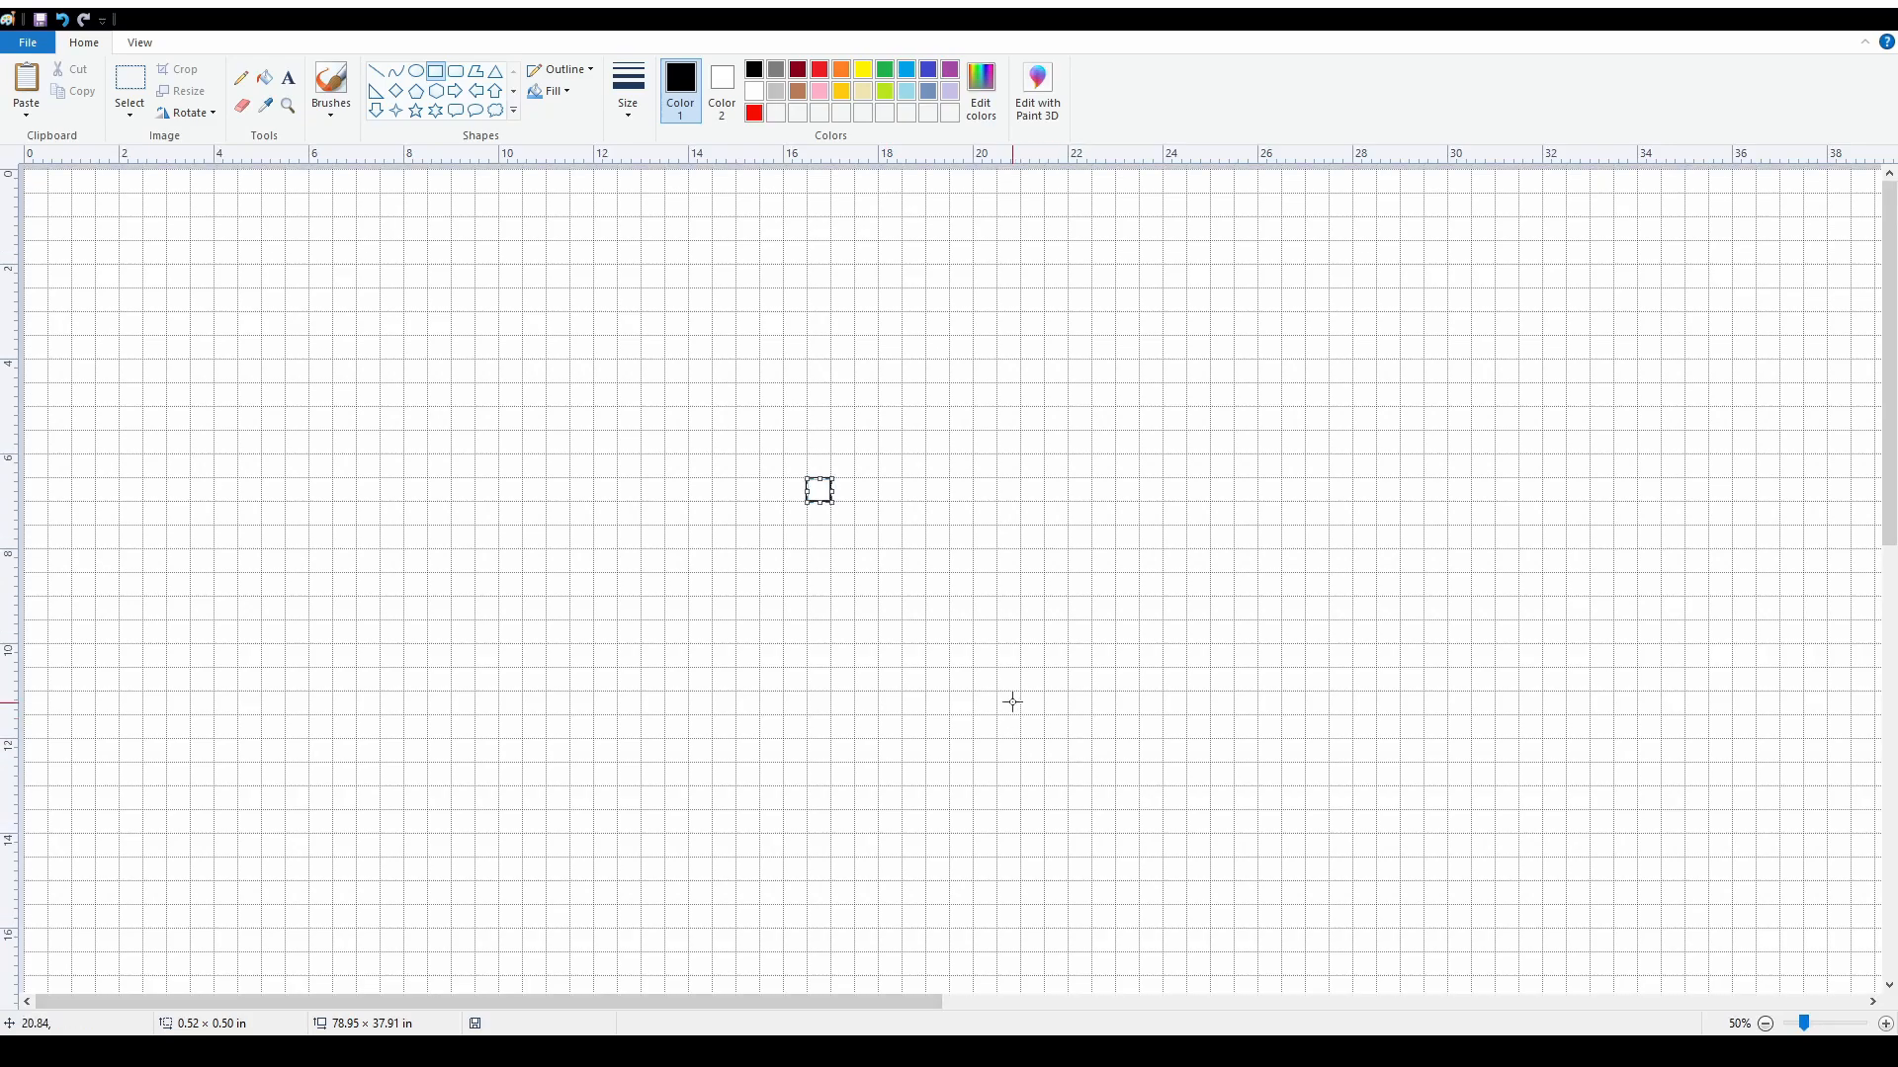
{"action": "left_click", "coordinate": [954, 476]}
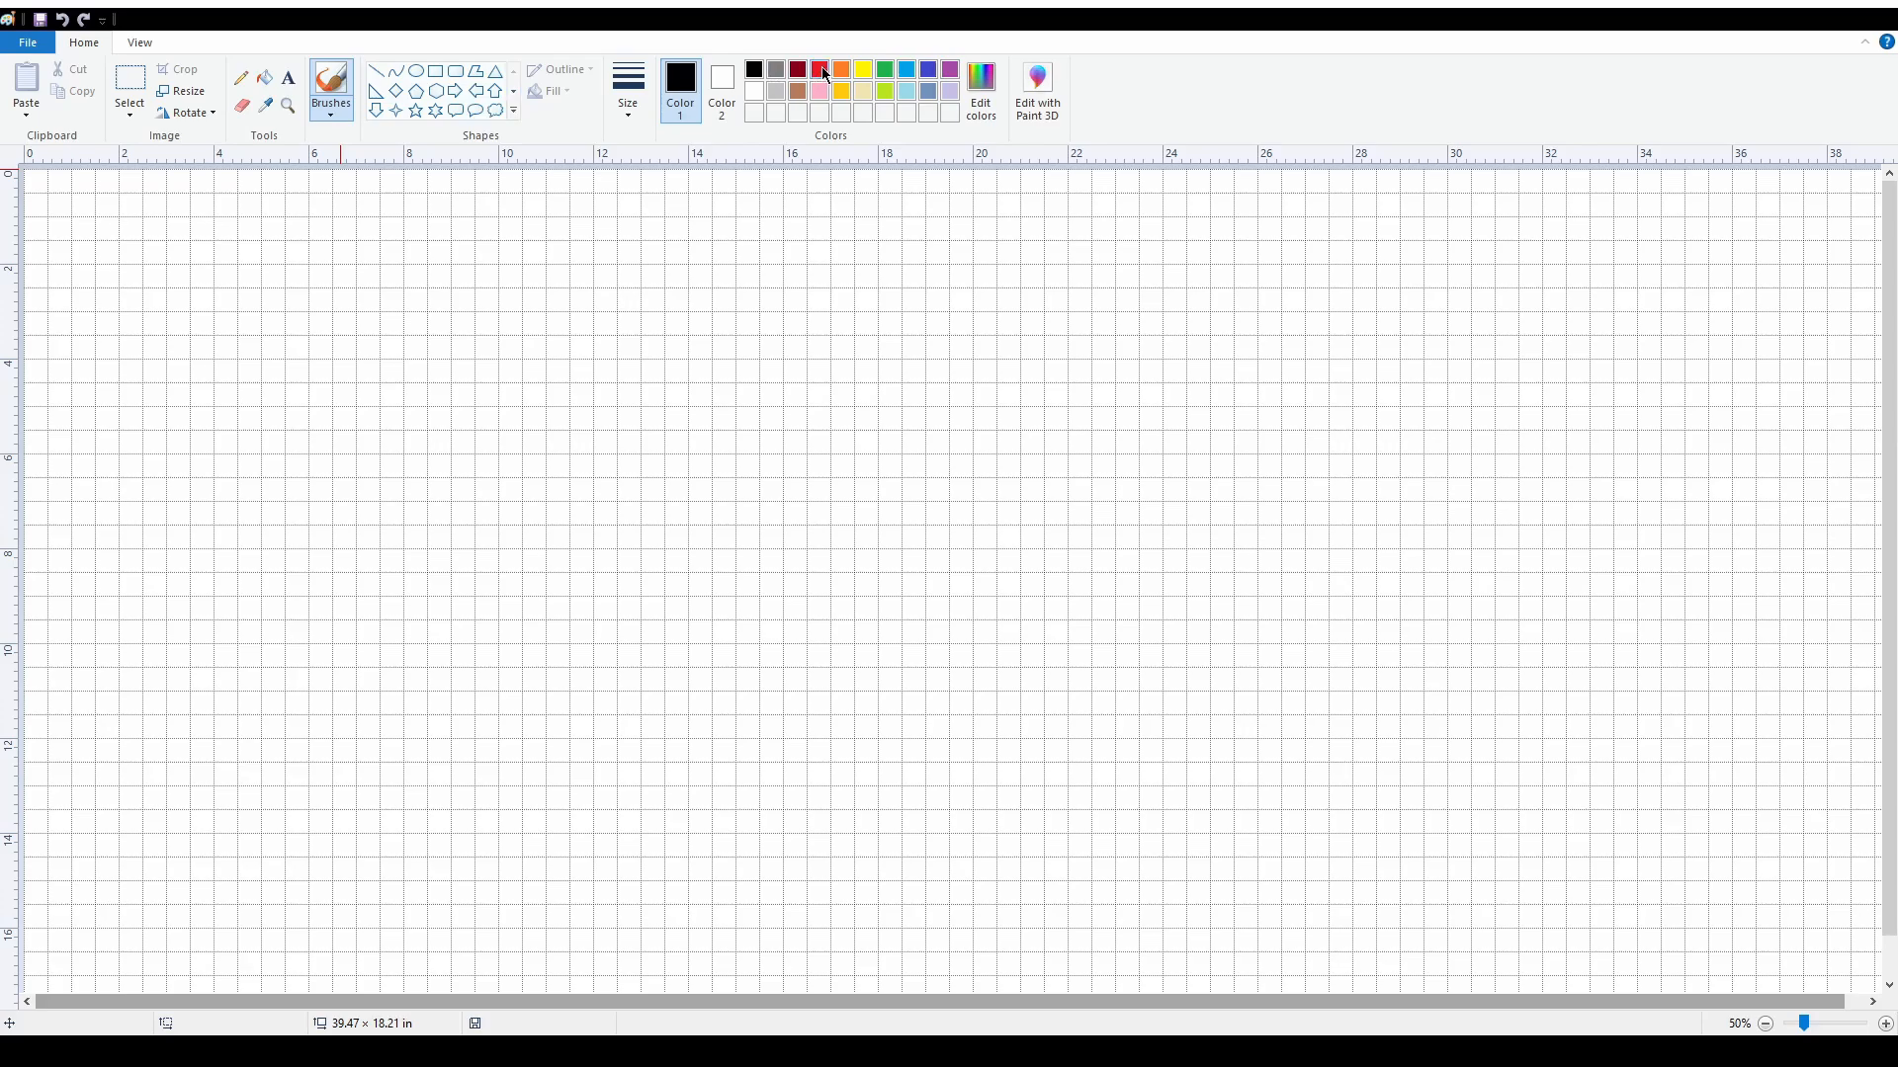
- Draw a red square about 6.99 × 6.99 in, with its lower-left corner at about 11, 11 in
{"action": "left_click", "coordinate": [818, 71]}
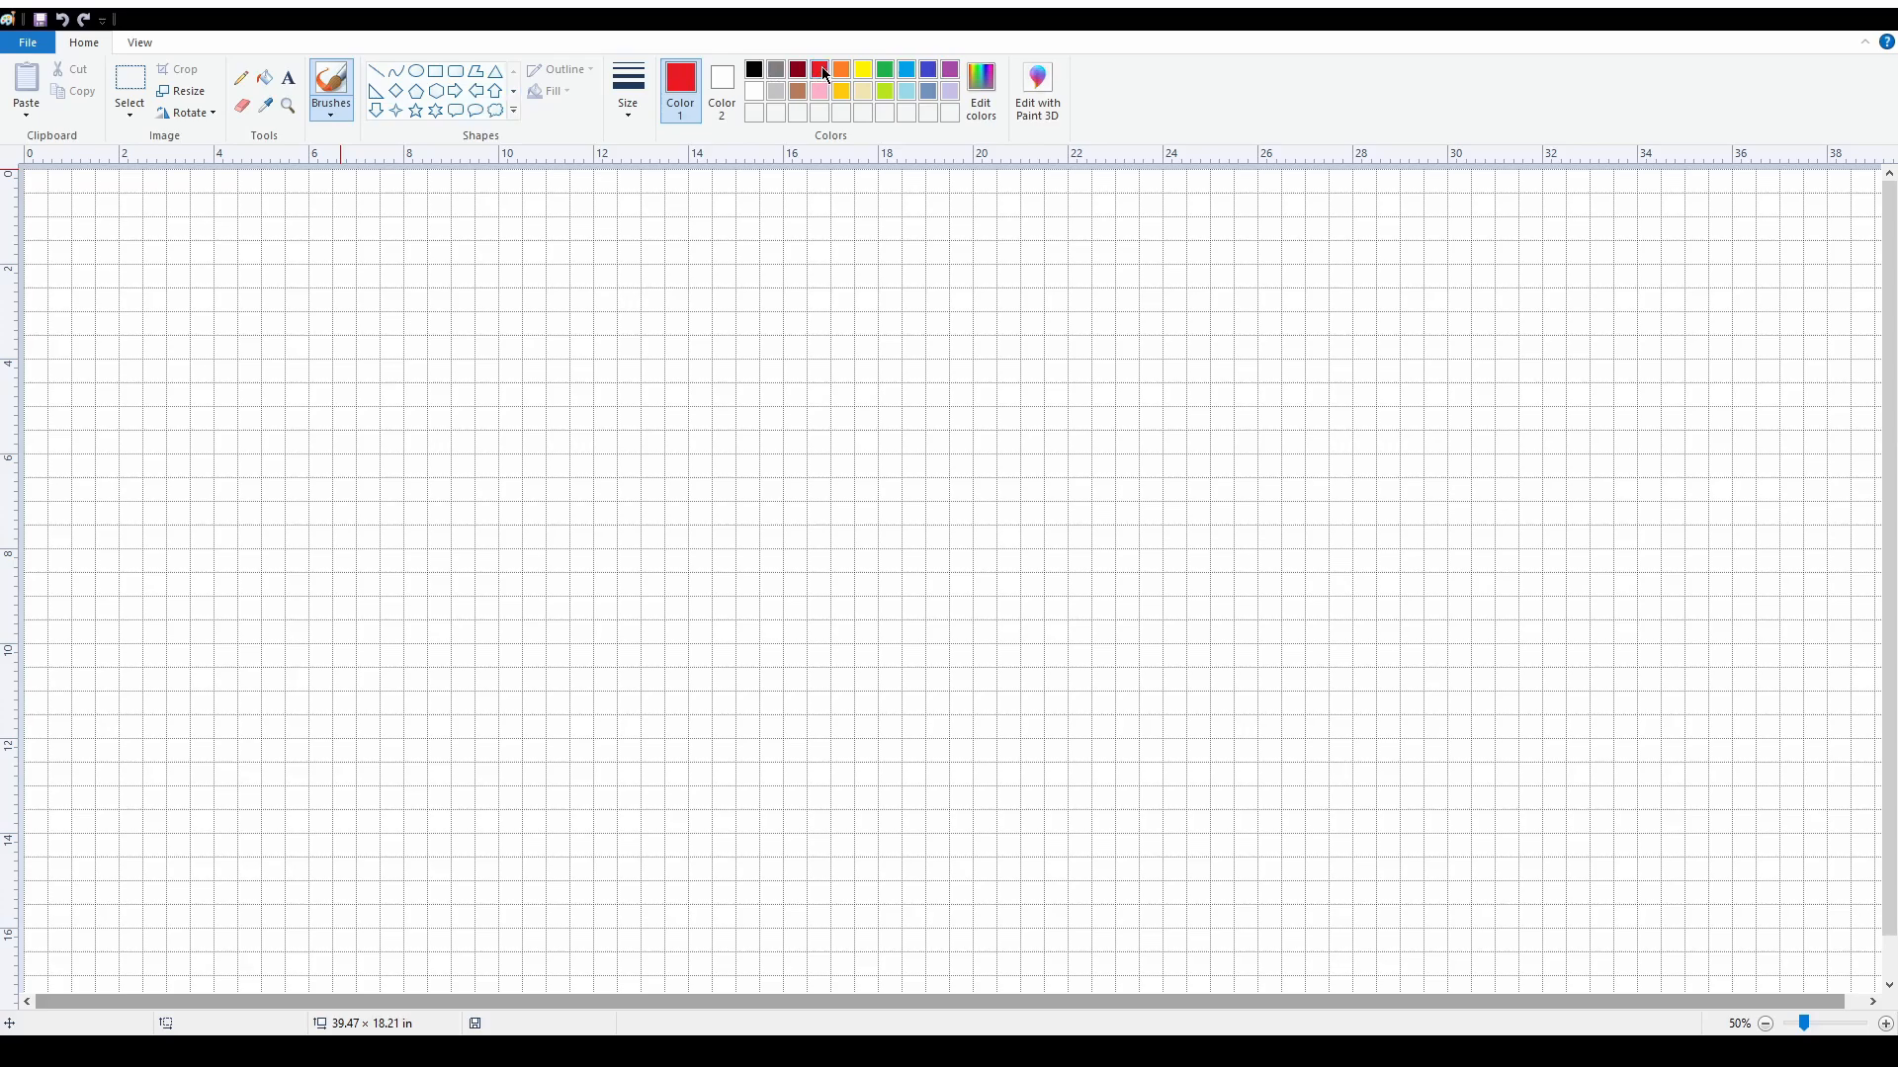
{"action": "left_click", "coordinate": [432, 74]}
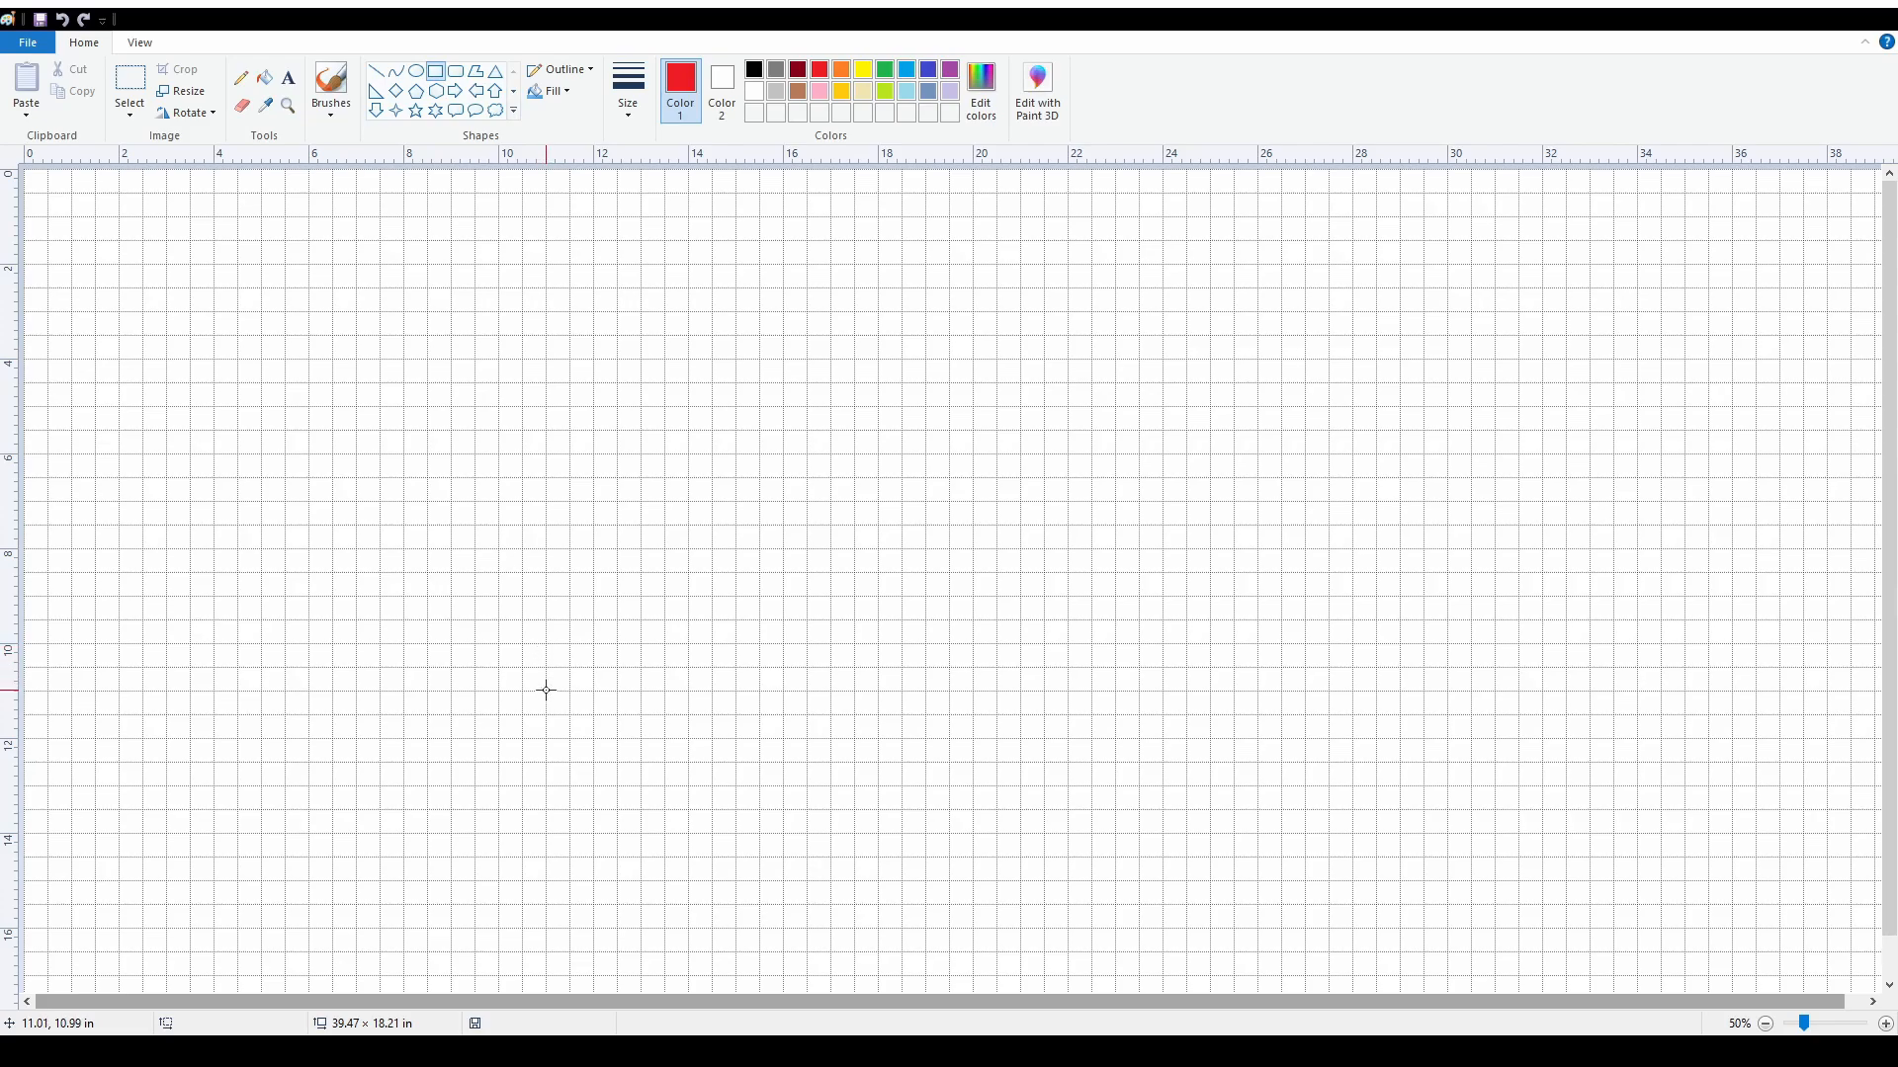
{"action": "left_click_drag", "start_coordinate": [546, 690], "coordinate": [936, 359]}
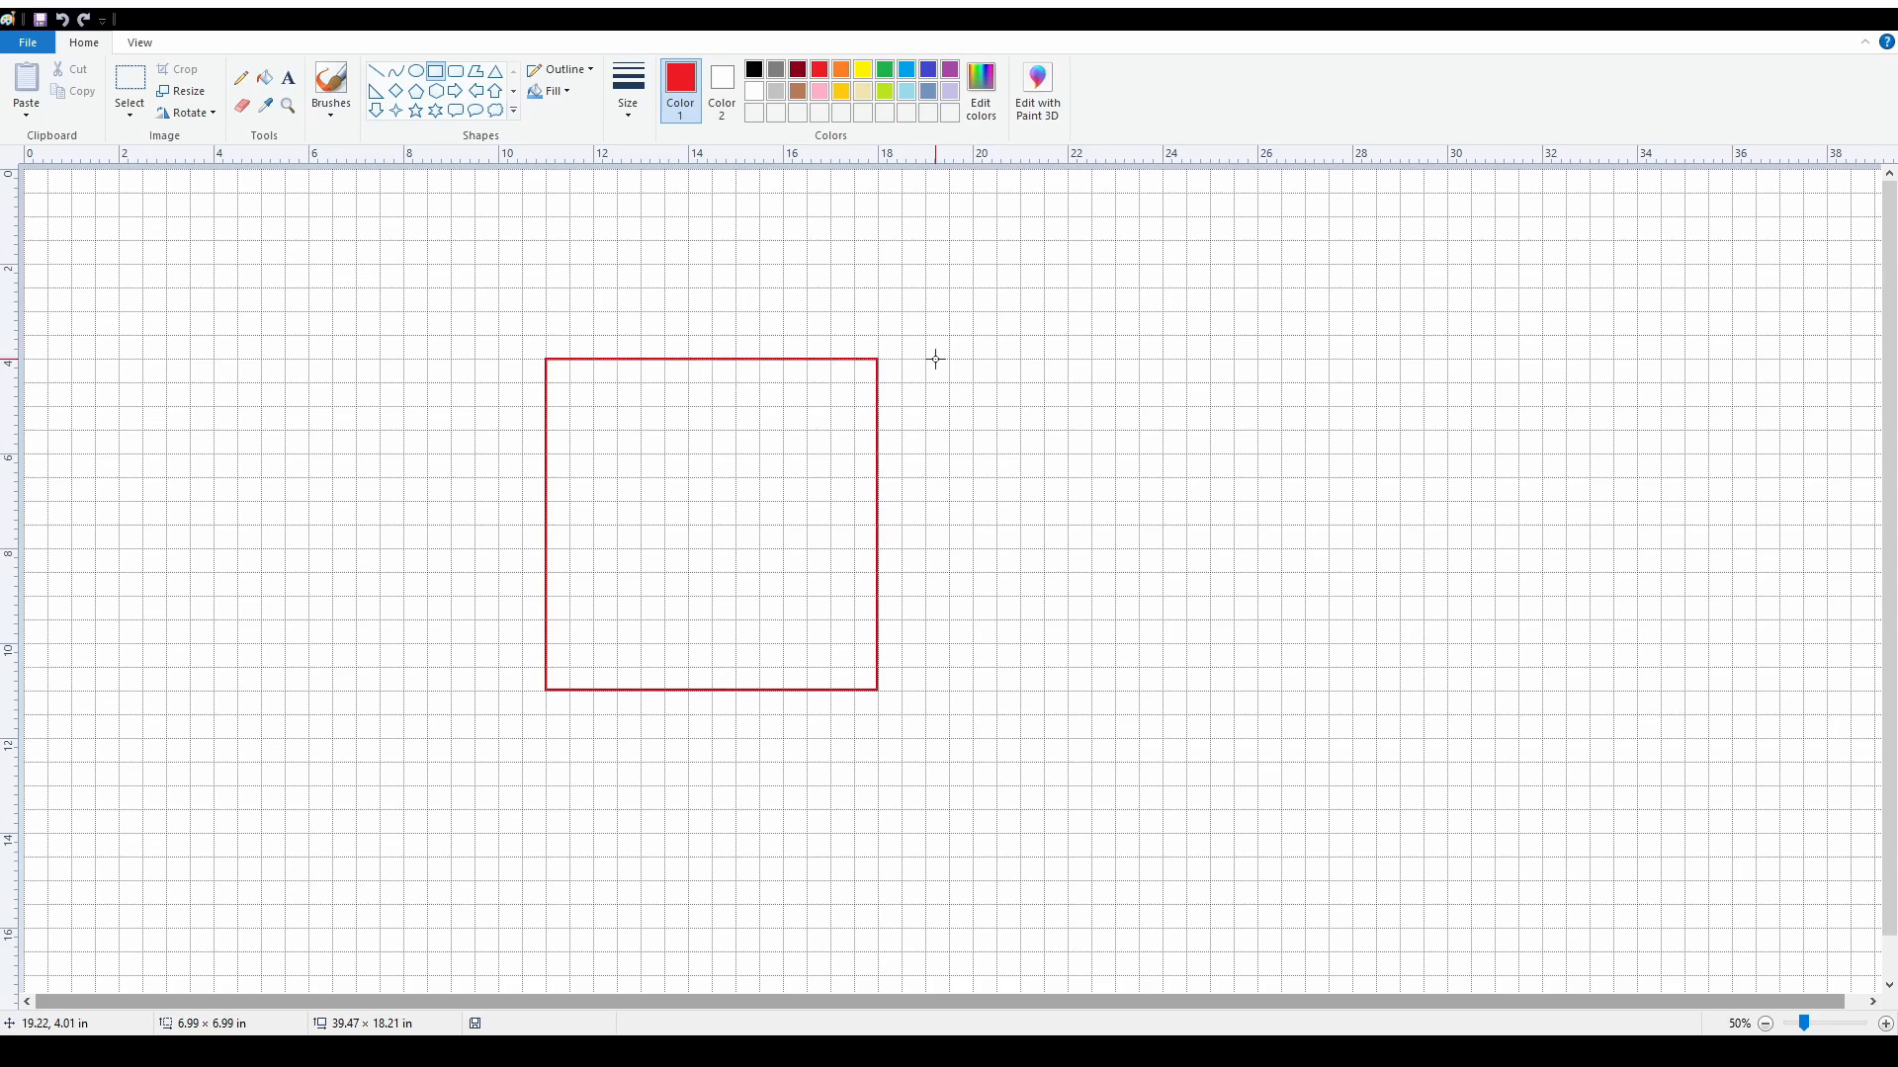
{"action": "left_click_drag", "start_coordinate": [936, 358], "coordinate": [940, 362]}
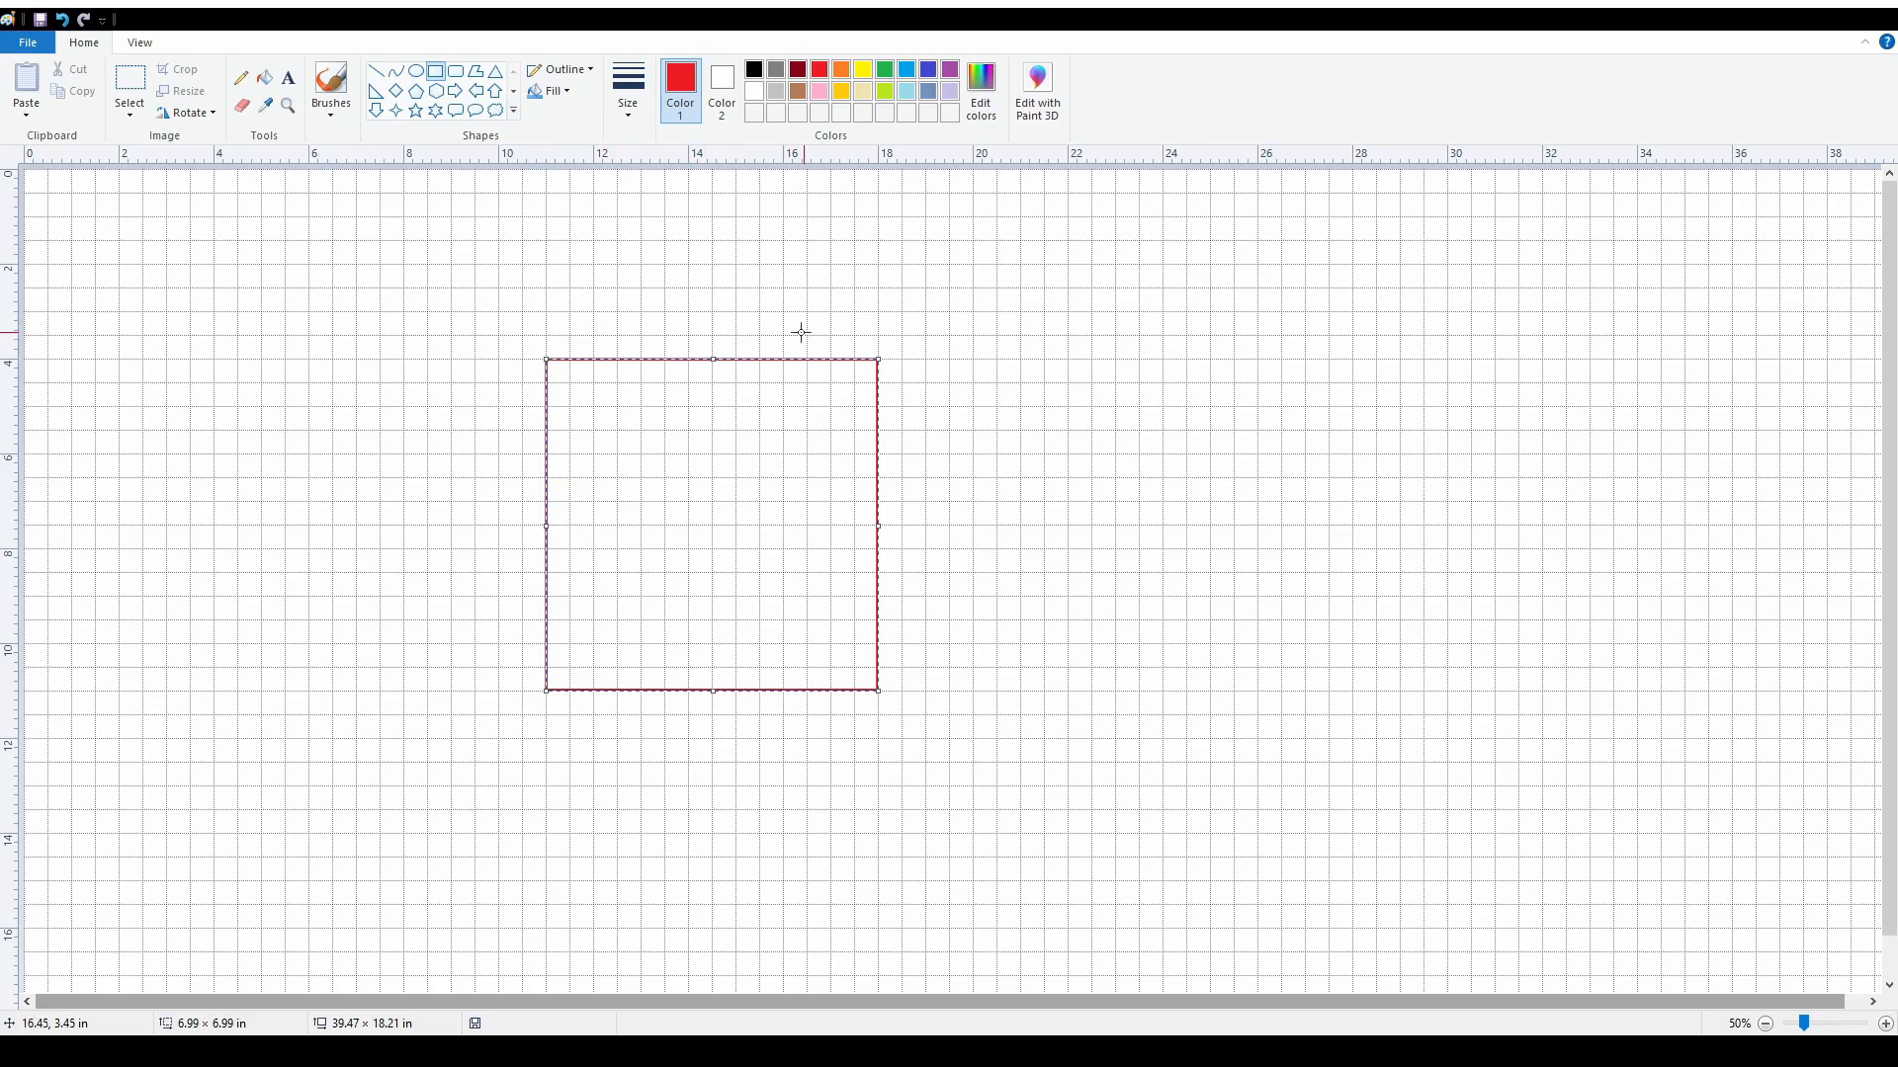
- Widen the red shape to 8.00 in by moving its right edge onto the 19 in gridline
{"action": "left_click_drag", "start_coordinate": [878, 525], "coordinate": [924, 525]}
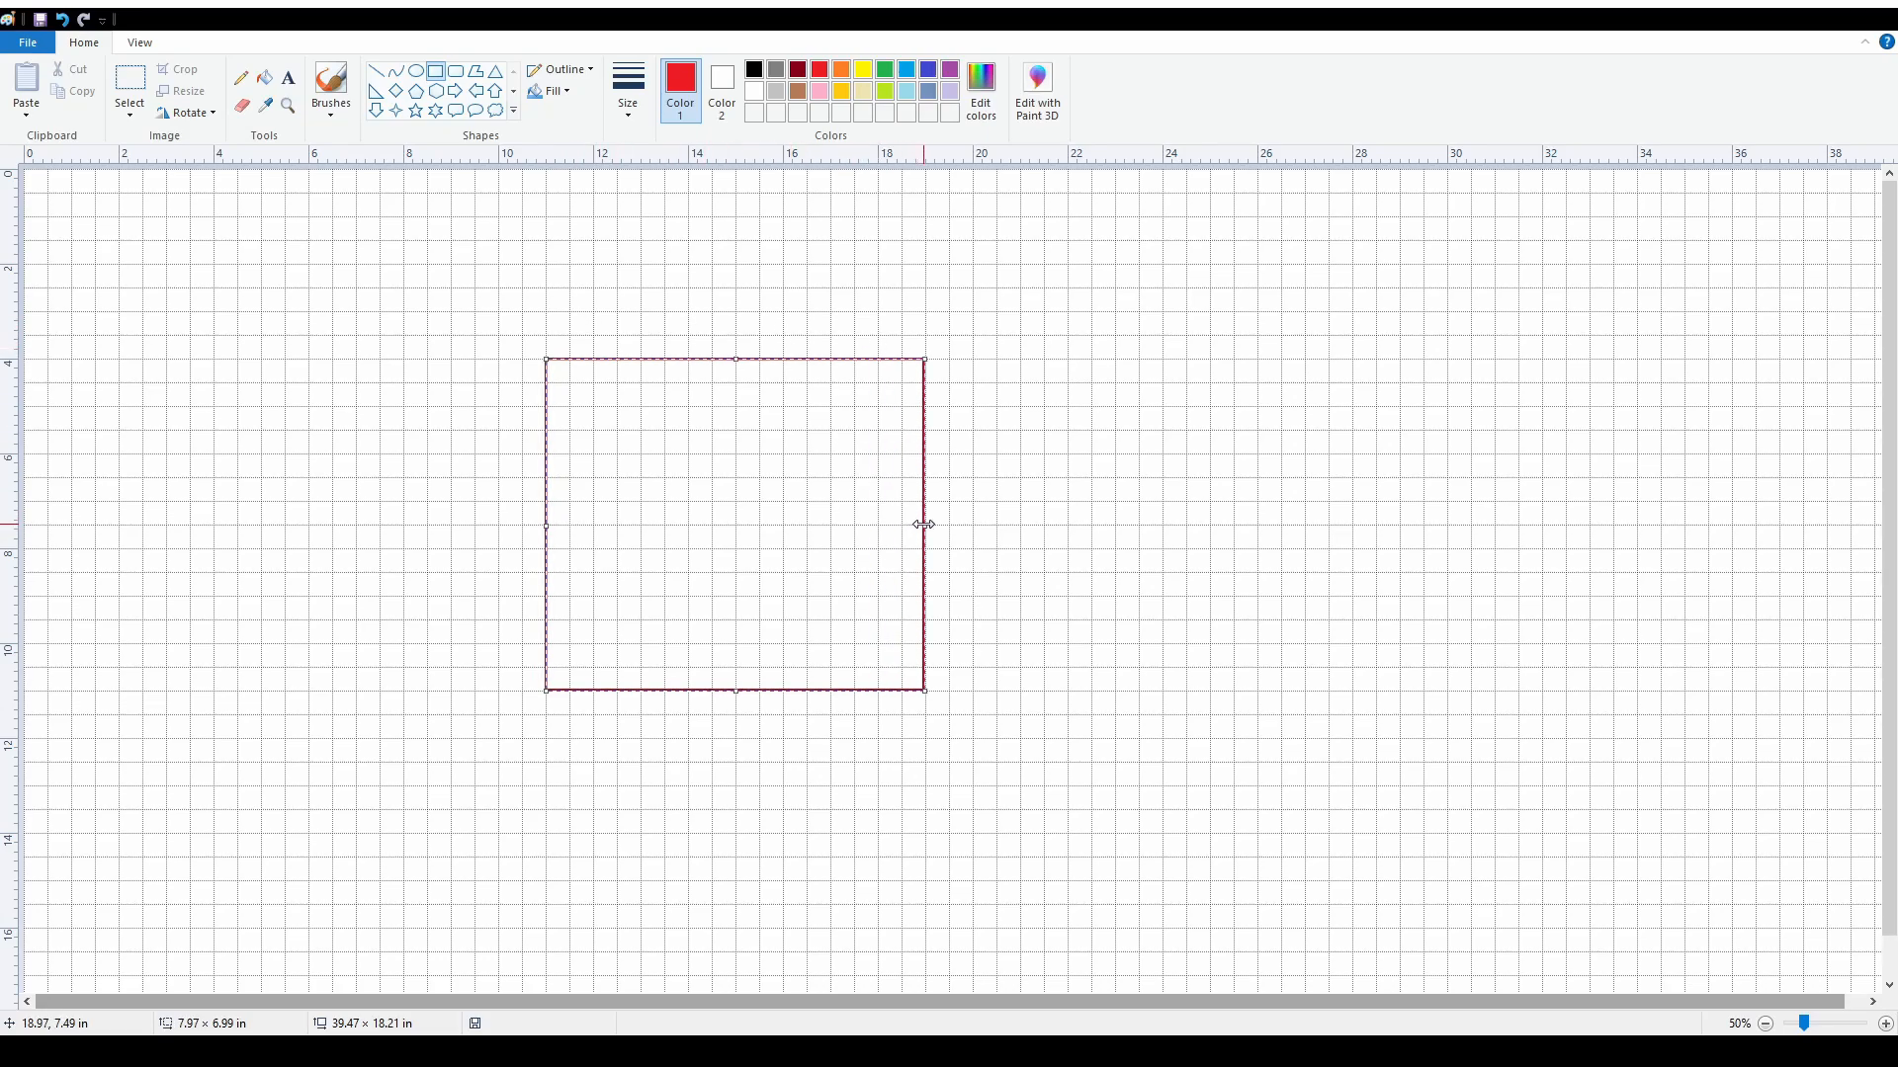
{"action": "left_click", "coordinate": [1886, 1024]}
{"action": "left_click_drag", "start_coordinate": [822, 1001], "coordinate": [1090, 1001]}
{"action": "scroll", "coordinate": [988, 860], "scroll_direction": "down", "scroll_amount": 4}
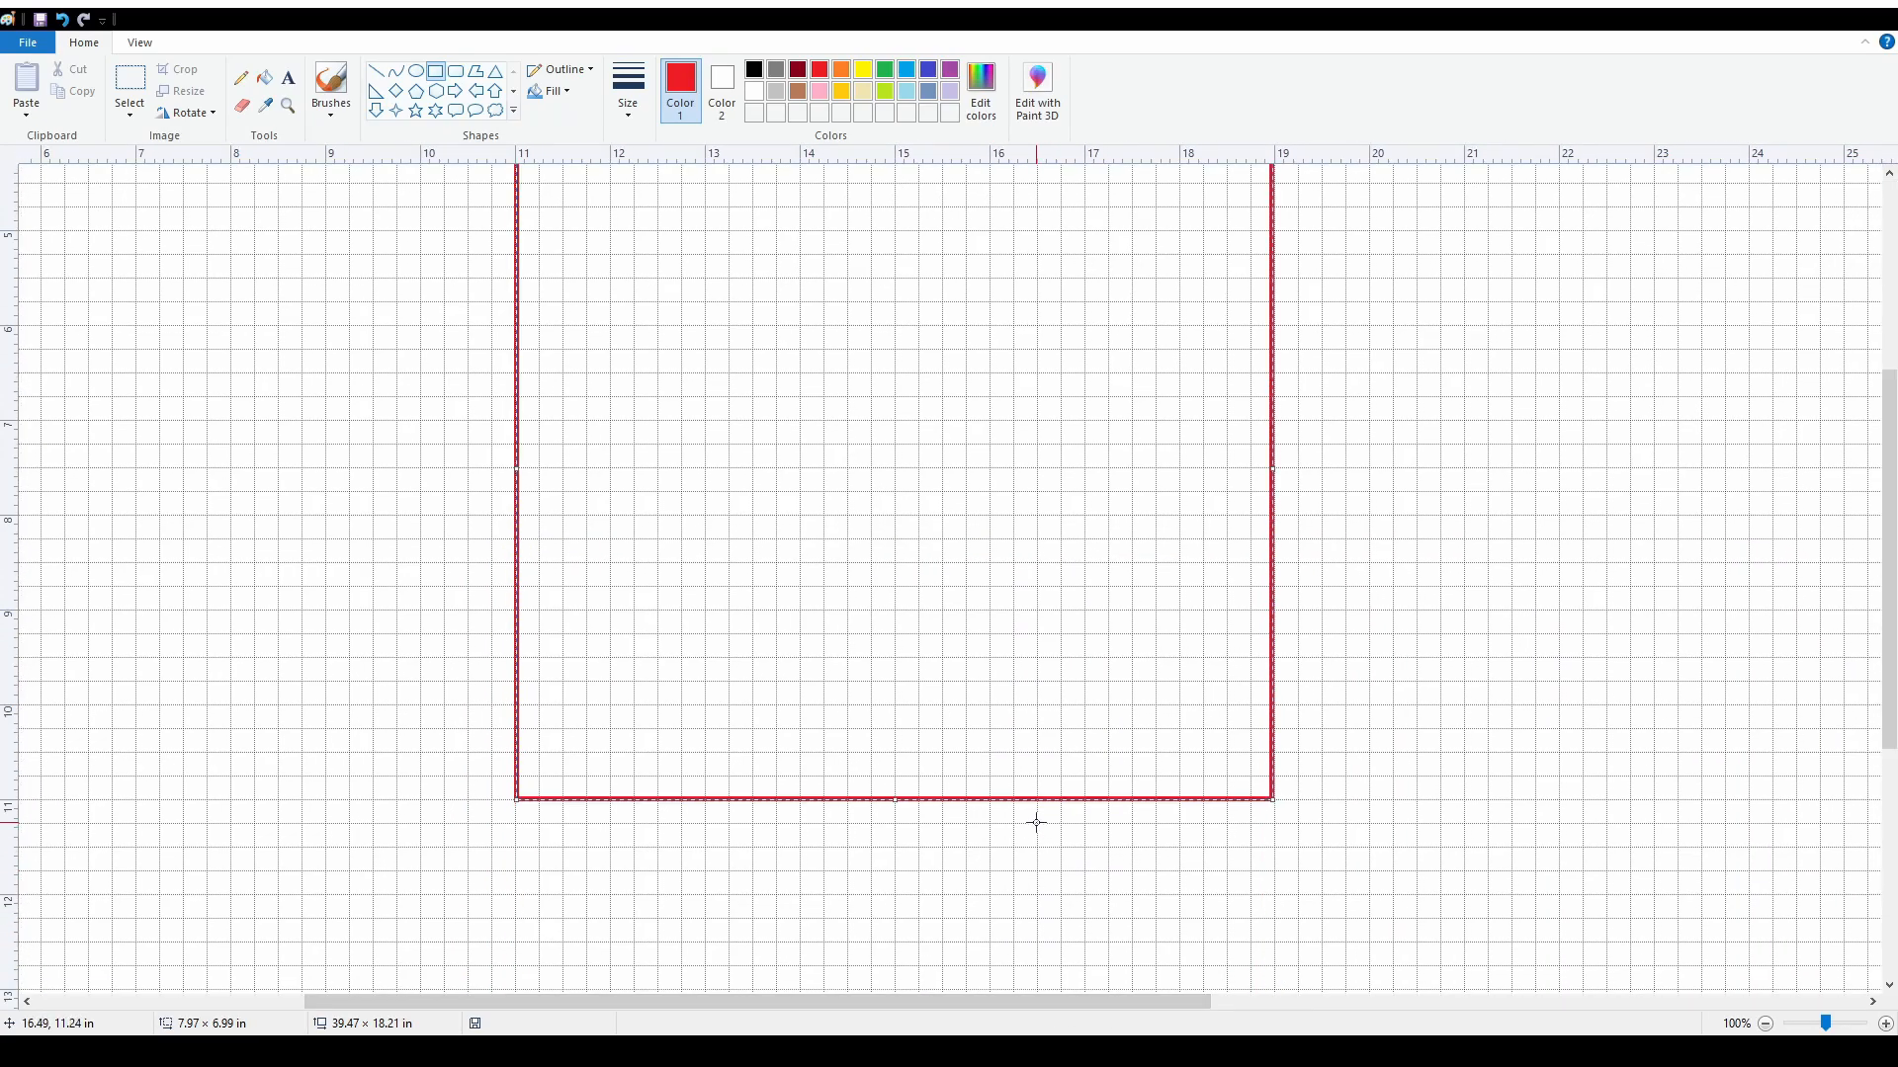
{"action": "left_click_drag", "start_coordinate": [1273, 468], "coordinate": [1274, 467]}
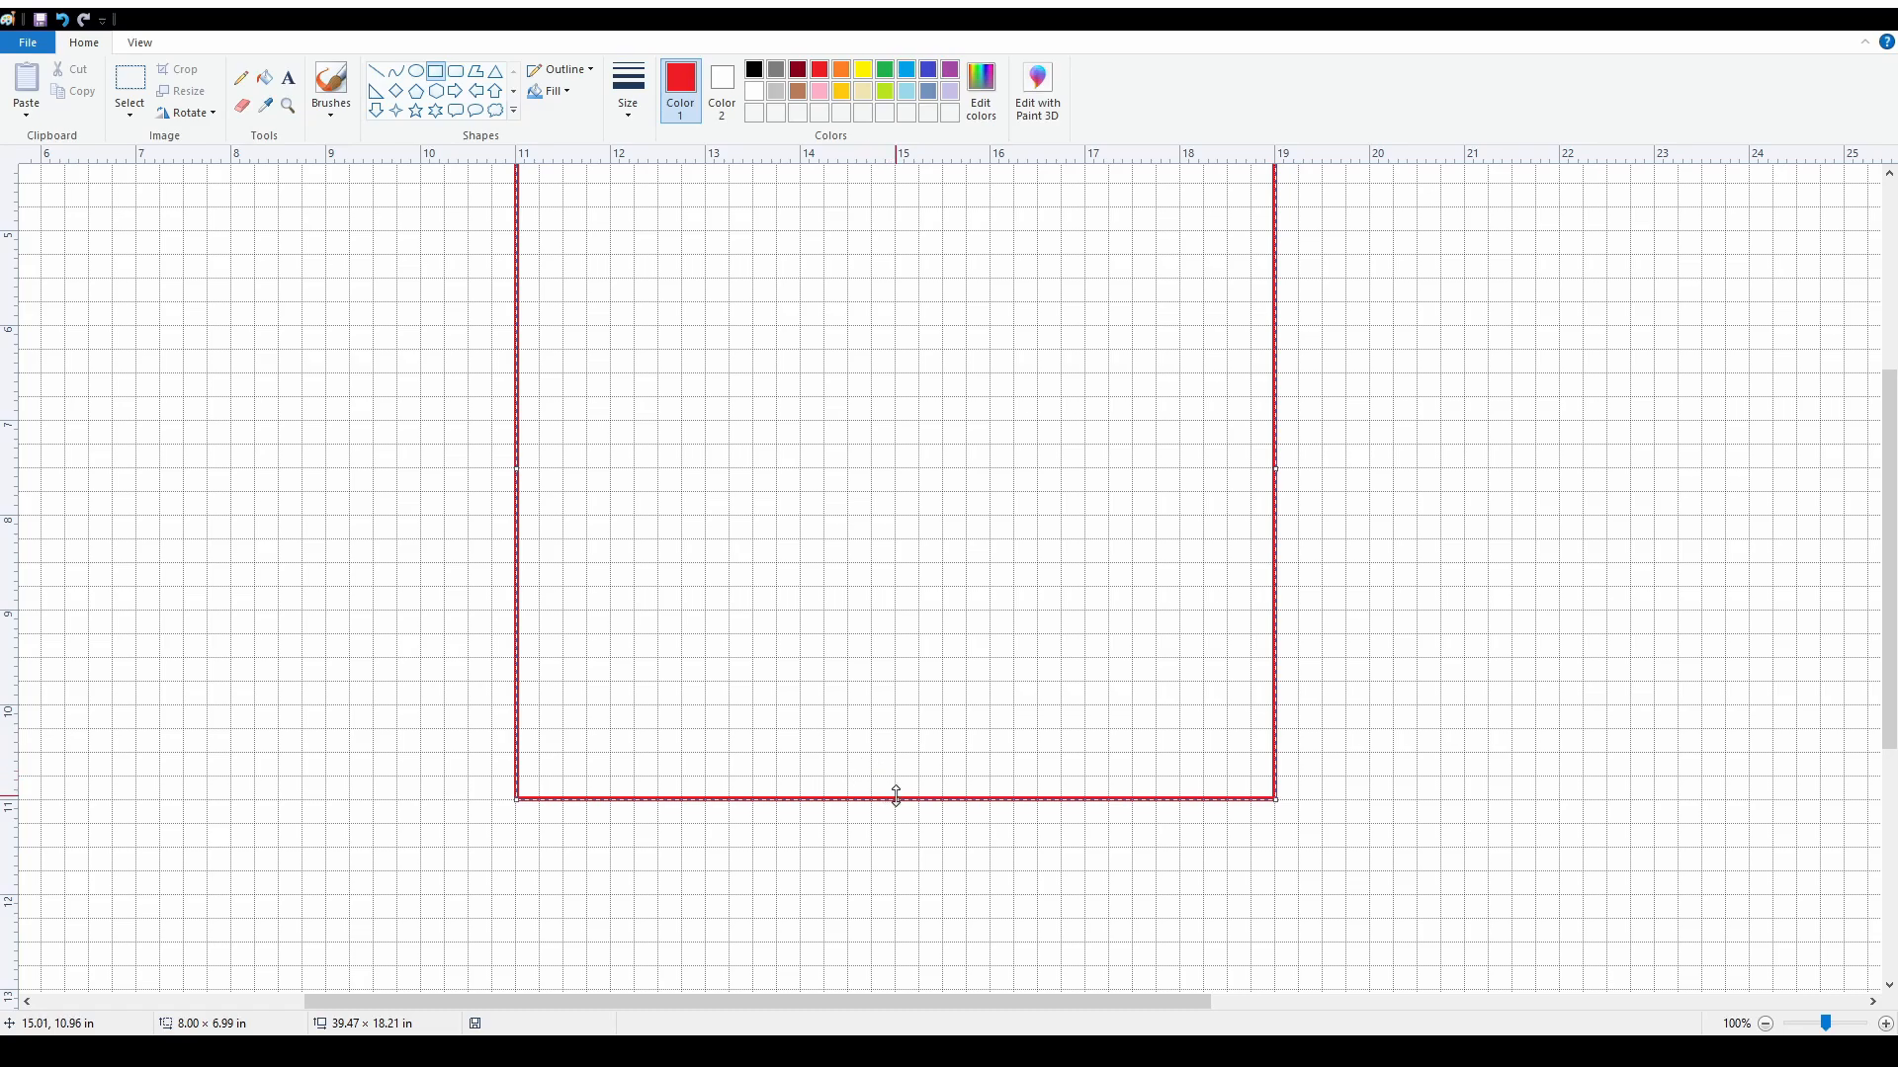
- Align the red rectangle's bottom and top edges to the gridlines, making it about 7.01 in high, and deselect it
{"action": "left_click_drag", "start_coordinate": [895, 798], "coordinate": [895, 800]}
{"action": "scroll", "coordinate": [896, 751], "scroll_direction": "up", "scroll_amount": 2}
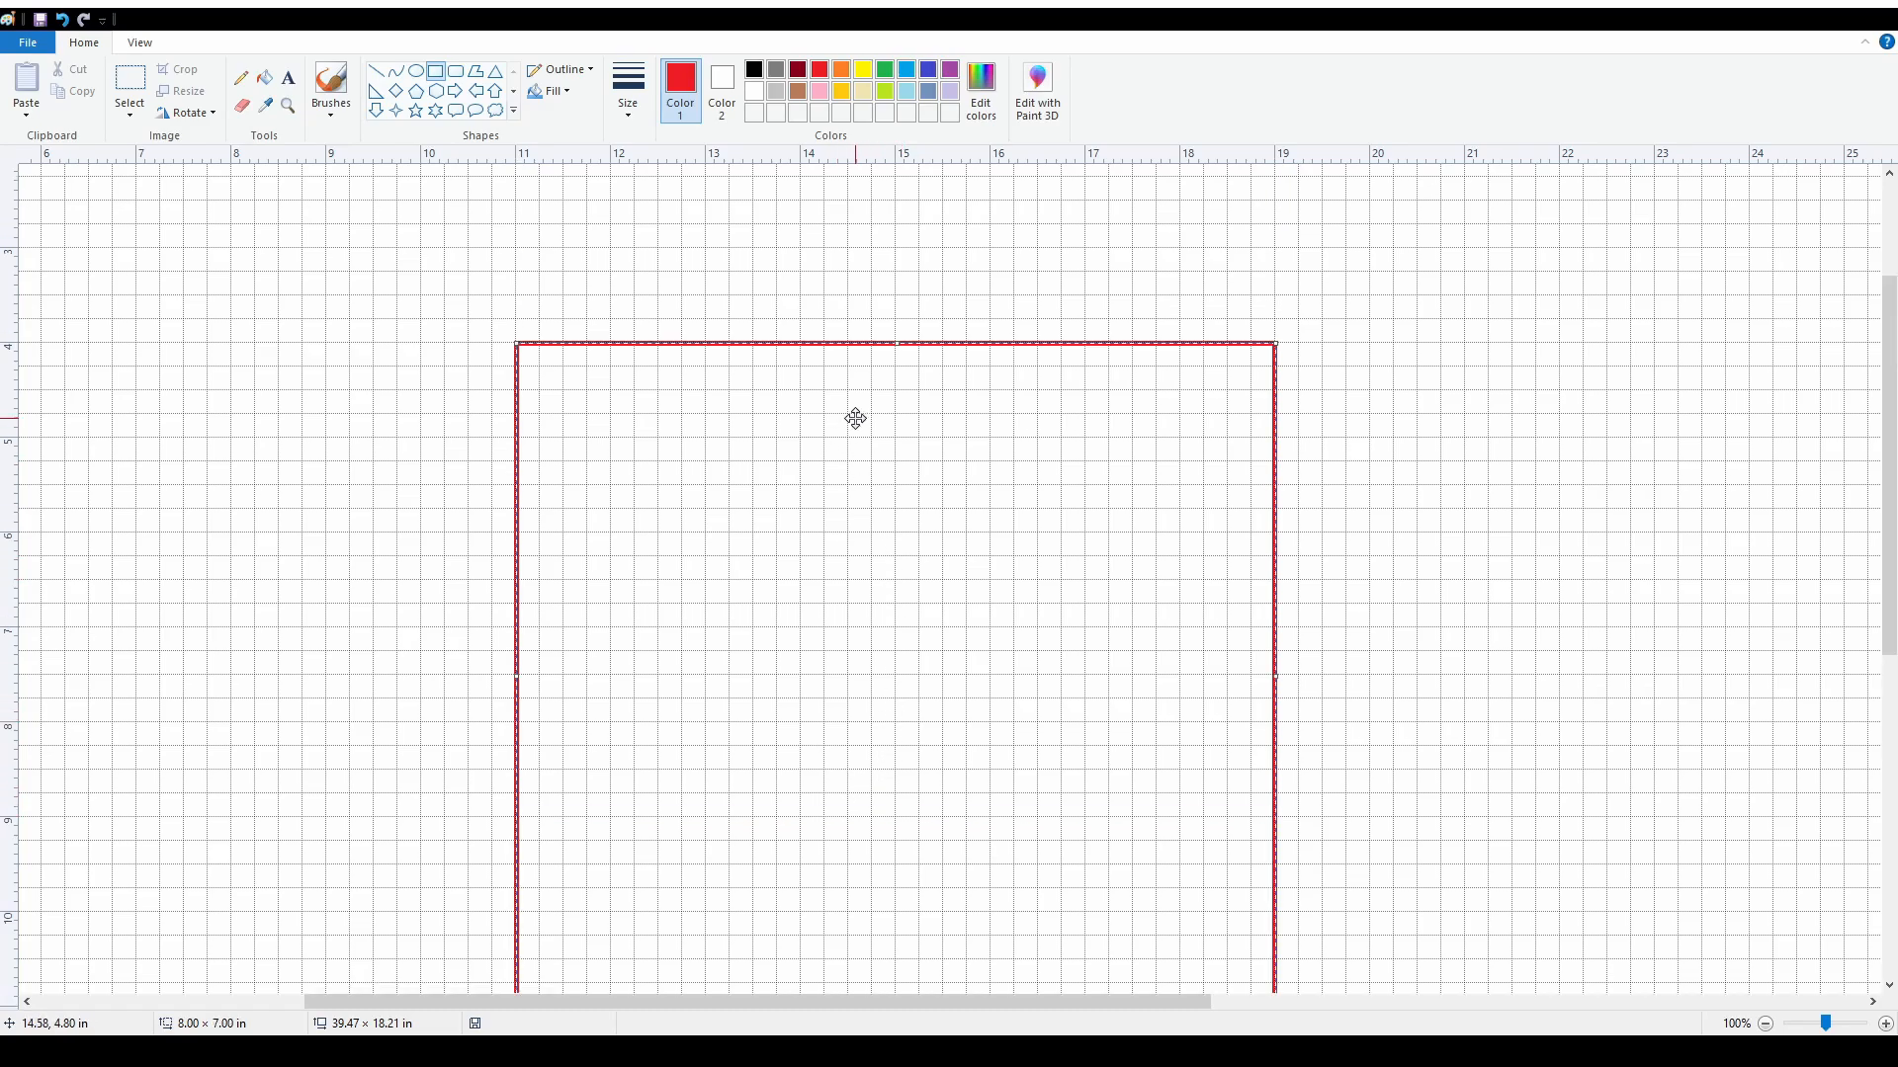
{"action": "left_click_drag", "start_coordinate": [895, 344], "coordinate": [895, 342]}
{"action": "scroll", "coordinate": [884, 604], "scroll_direction": "down", "scroll_amount": 2}
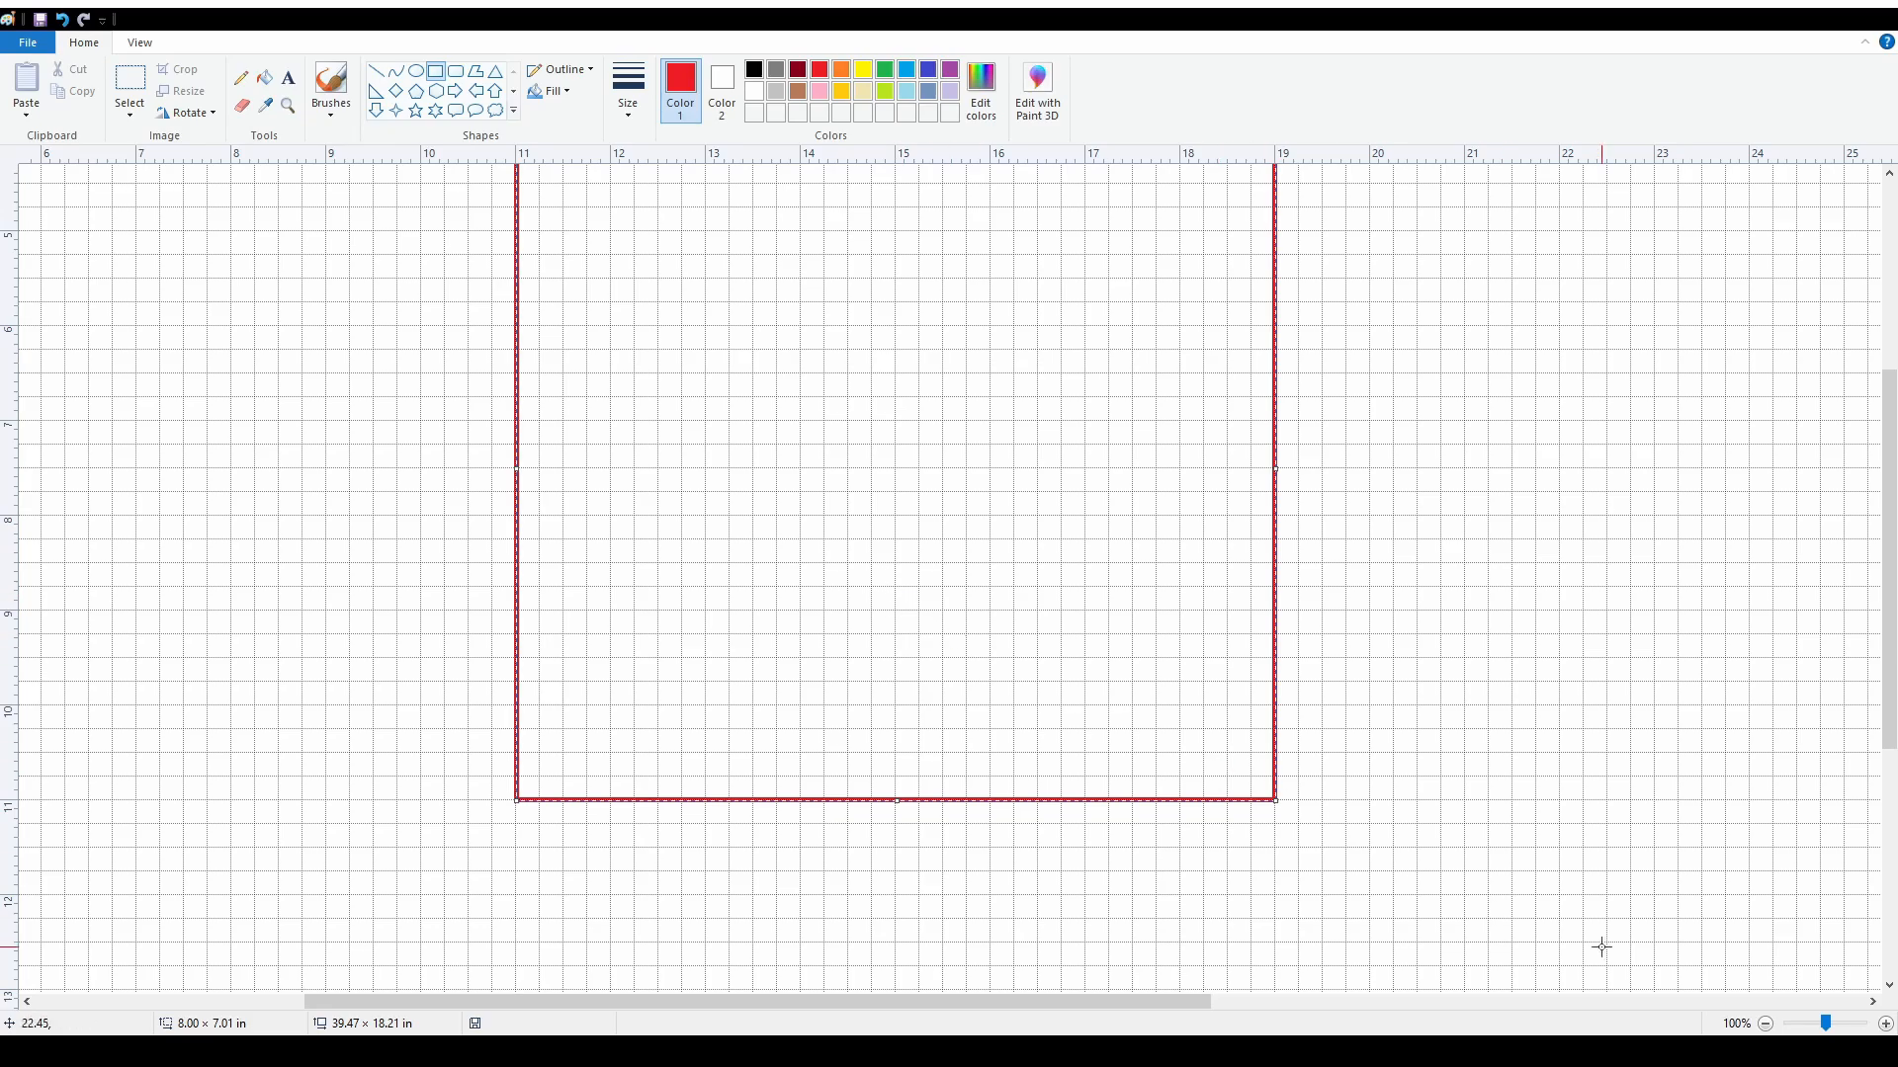
{"action": "scroll", "coordinate": [1601, 944], "scroll_direction": "down", "scroll_amount": 1}
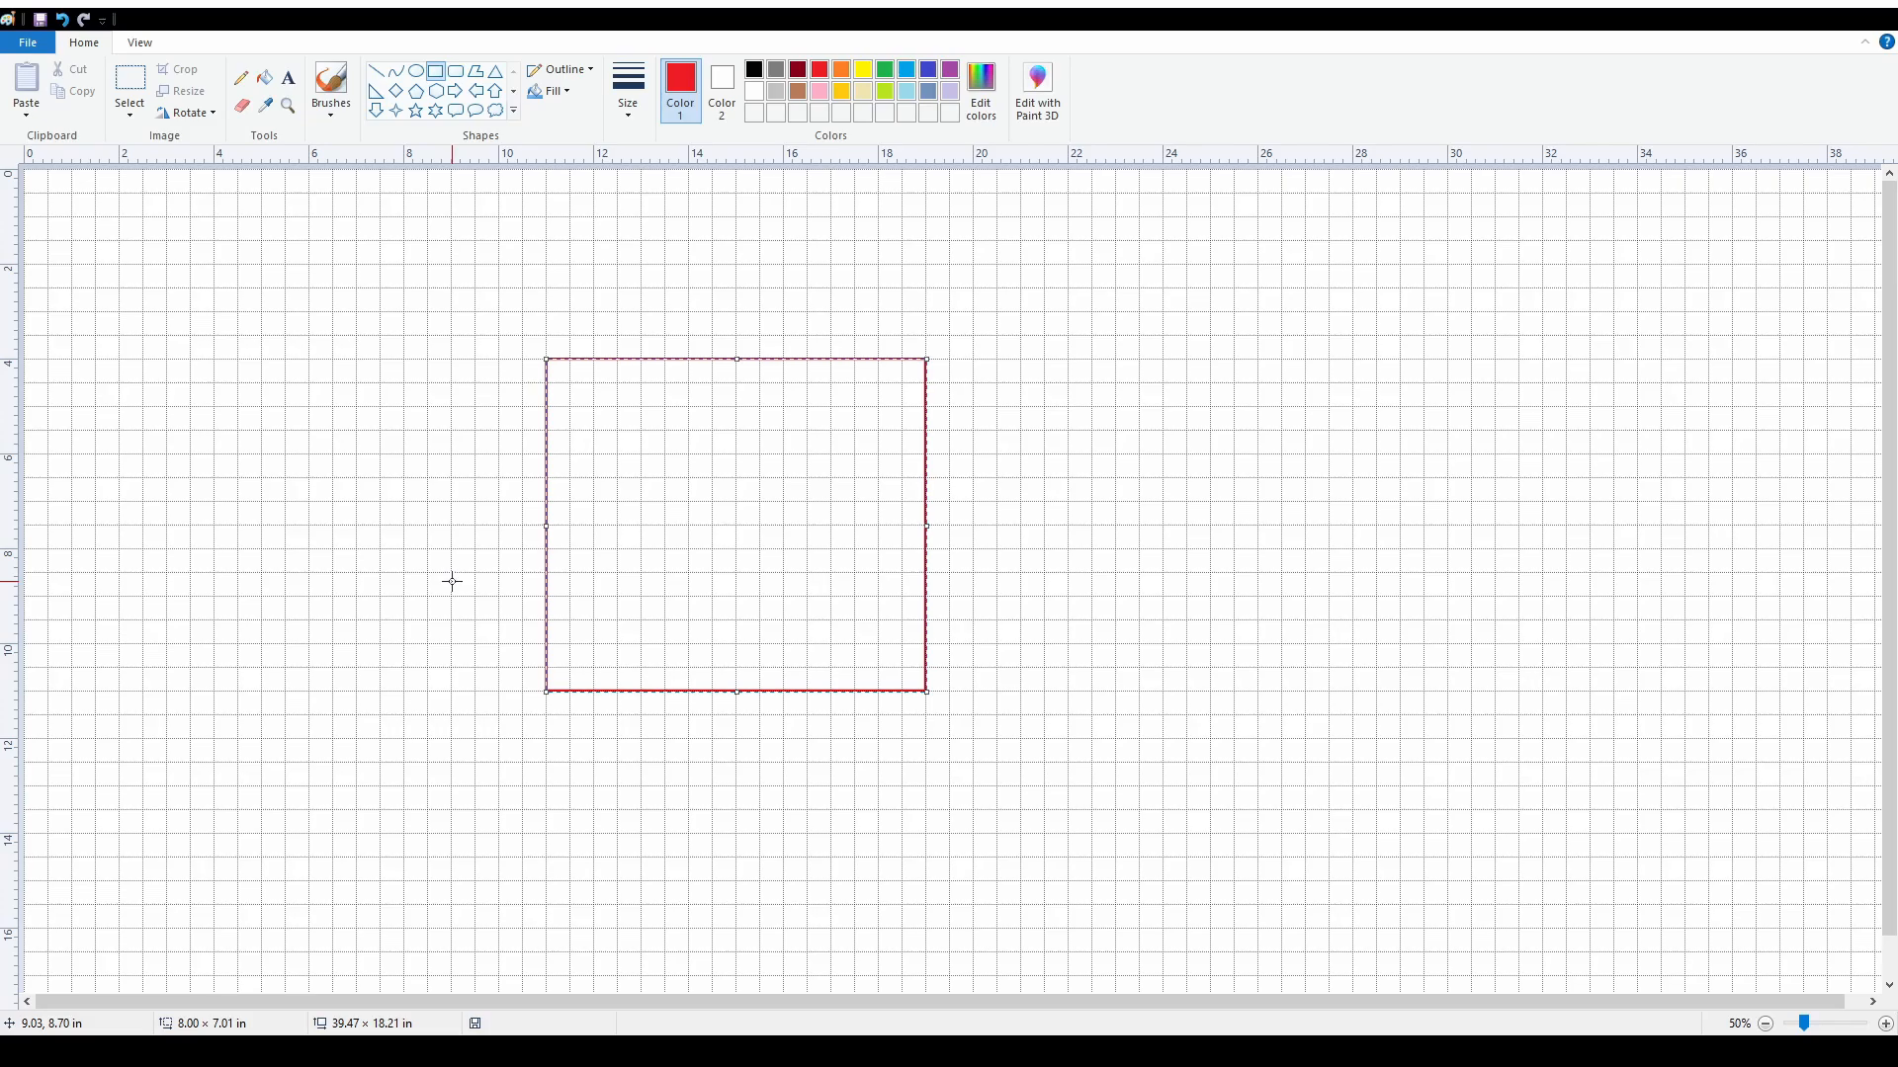
{"action": "left_click", "coordinate": [428, 545]}
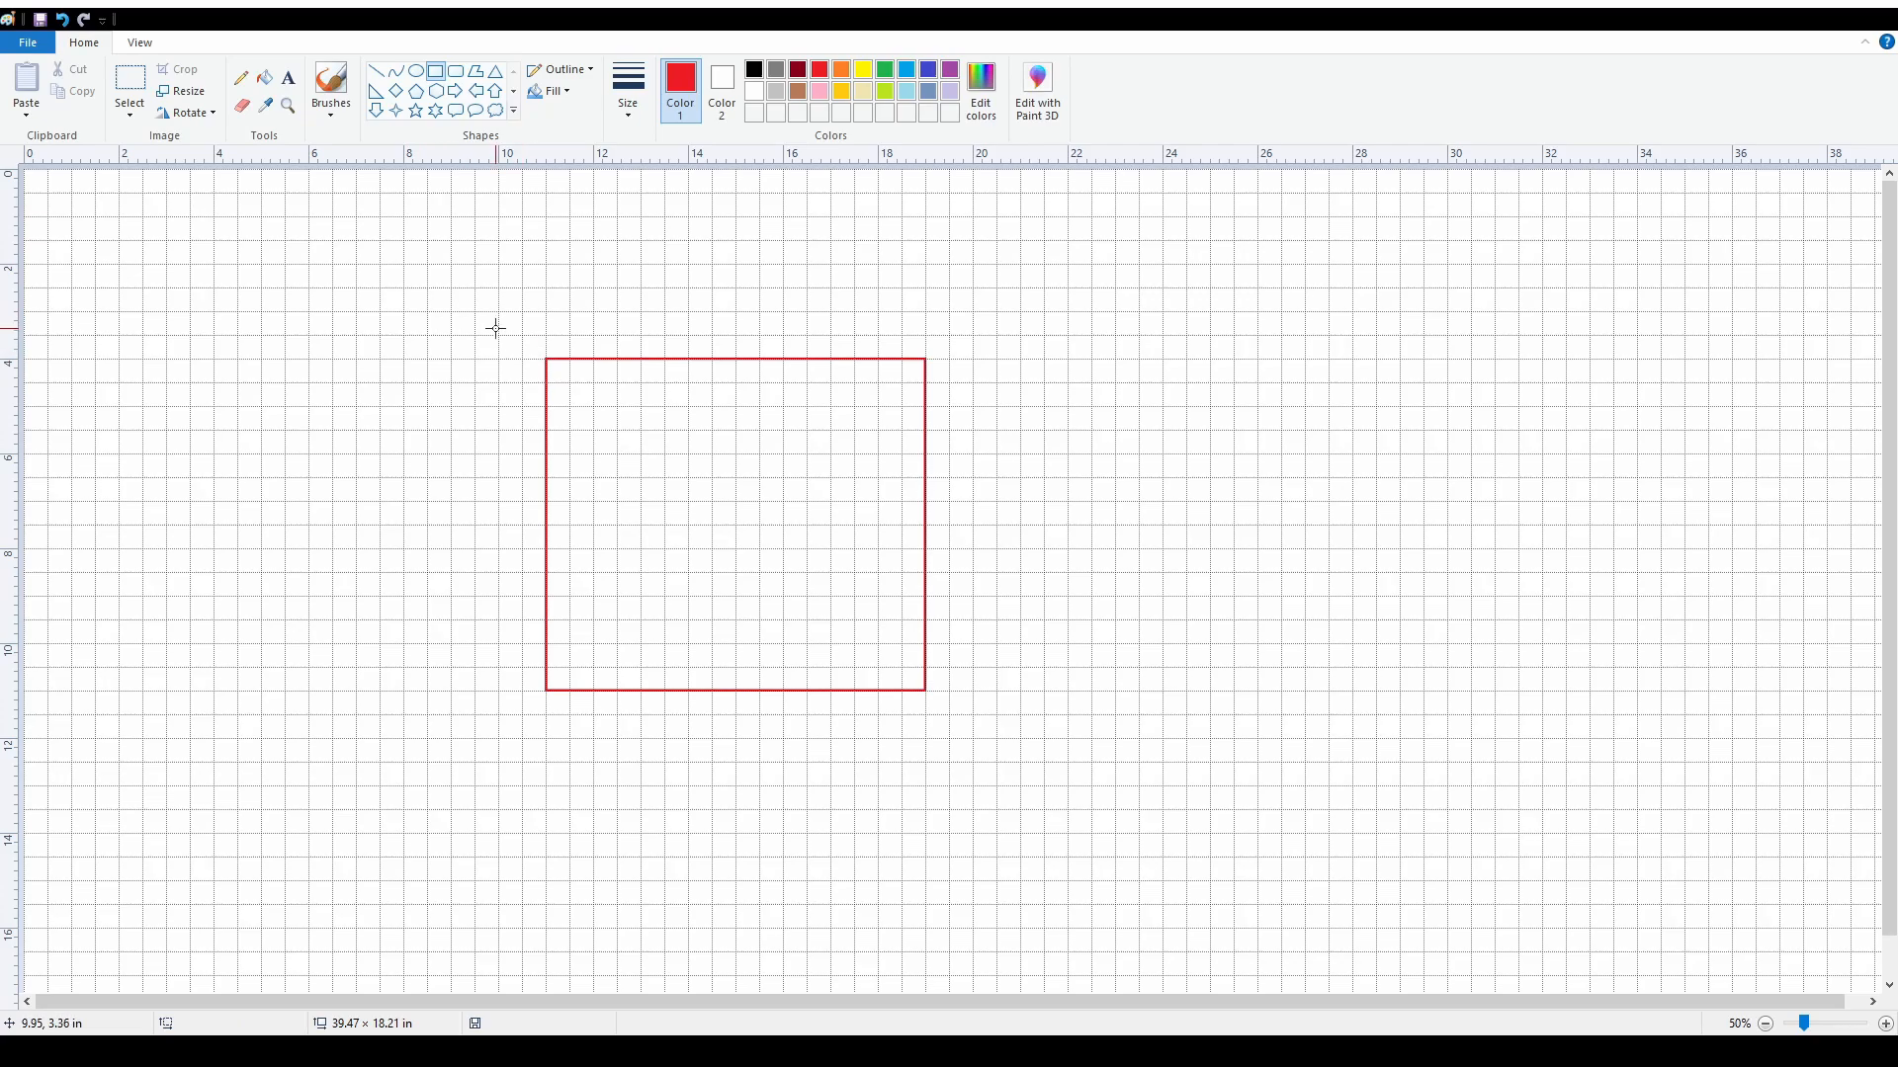
- Draw two nearly flat brown triangles as markers: about 3.91 in wide above the red rectangle and 1.05 in wide beside its left edge
{"action": "left_click", "coordinate": [136, 84]}
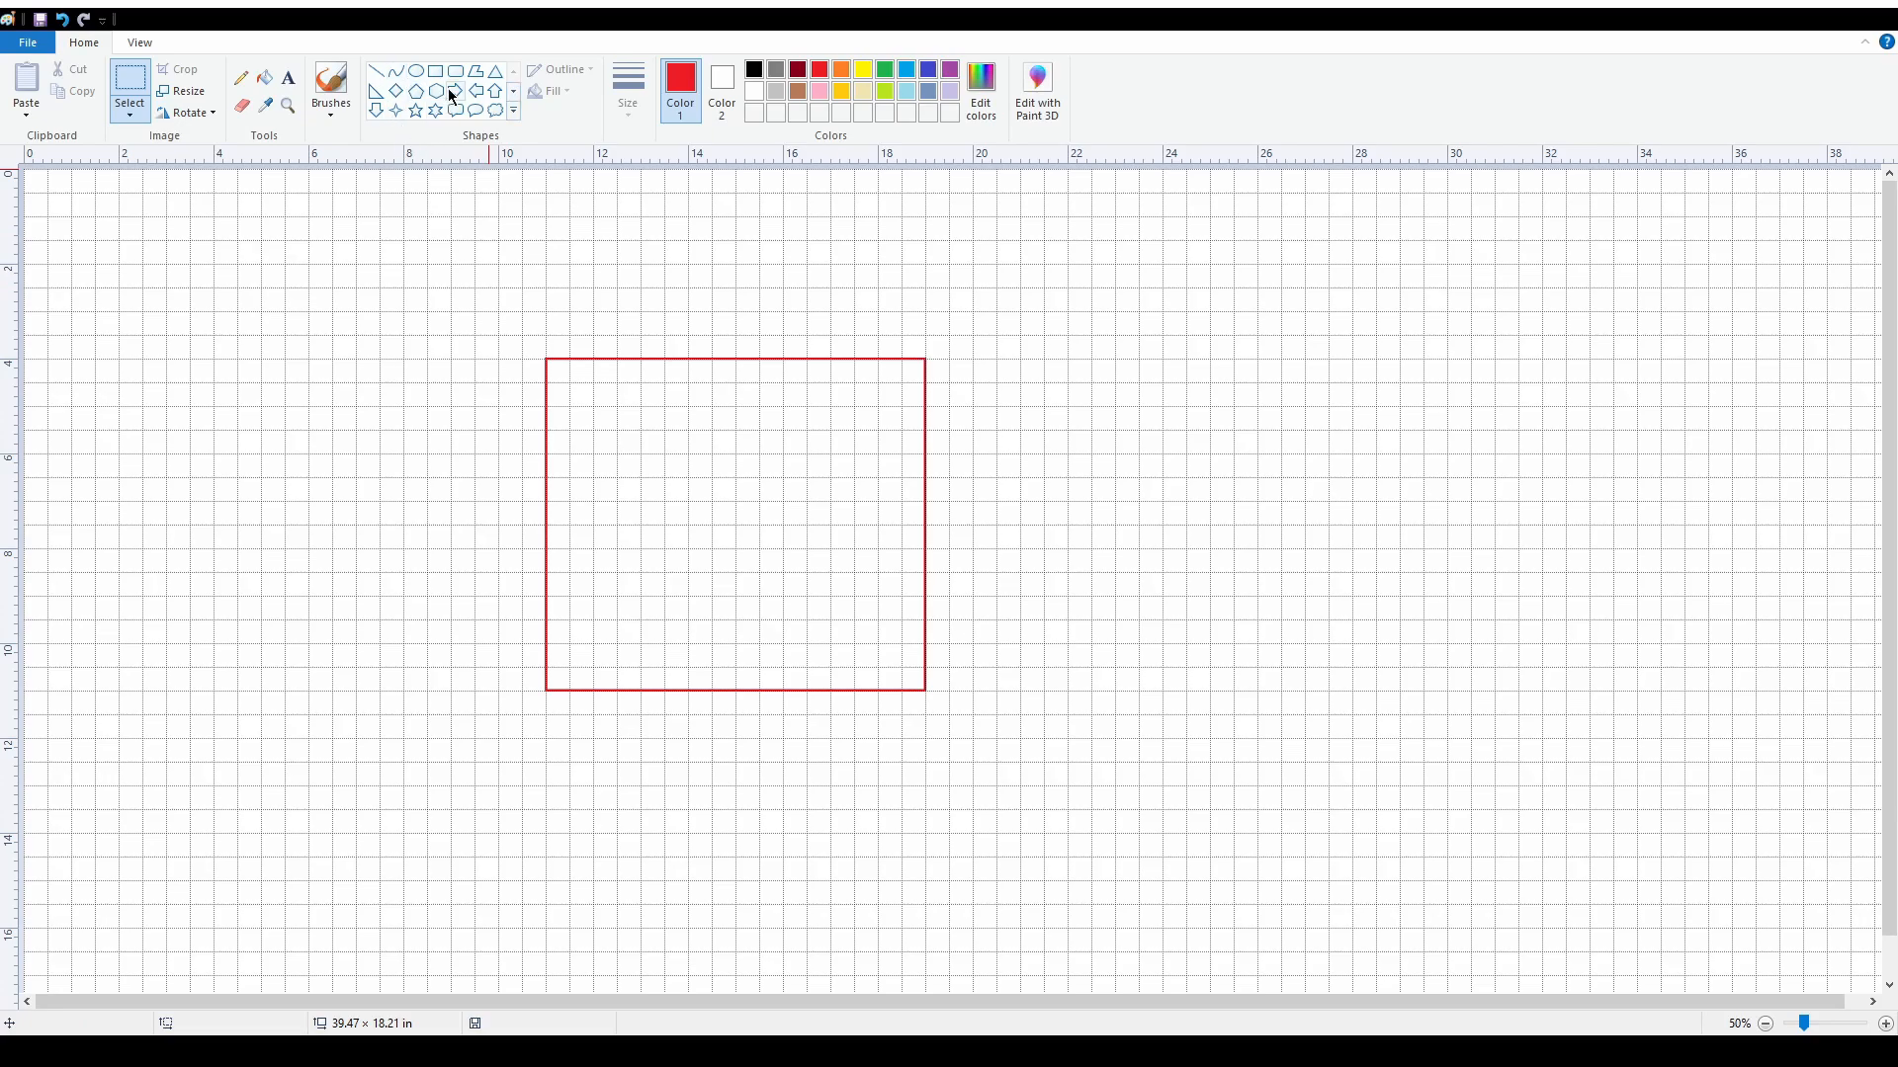
{"action": "left_click", "coordinate": [496, 75]}
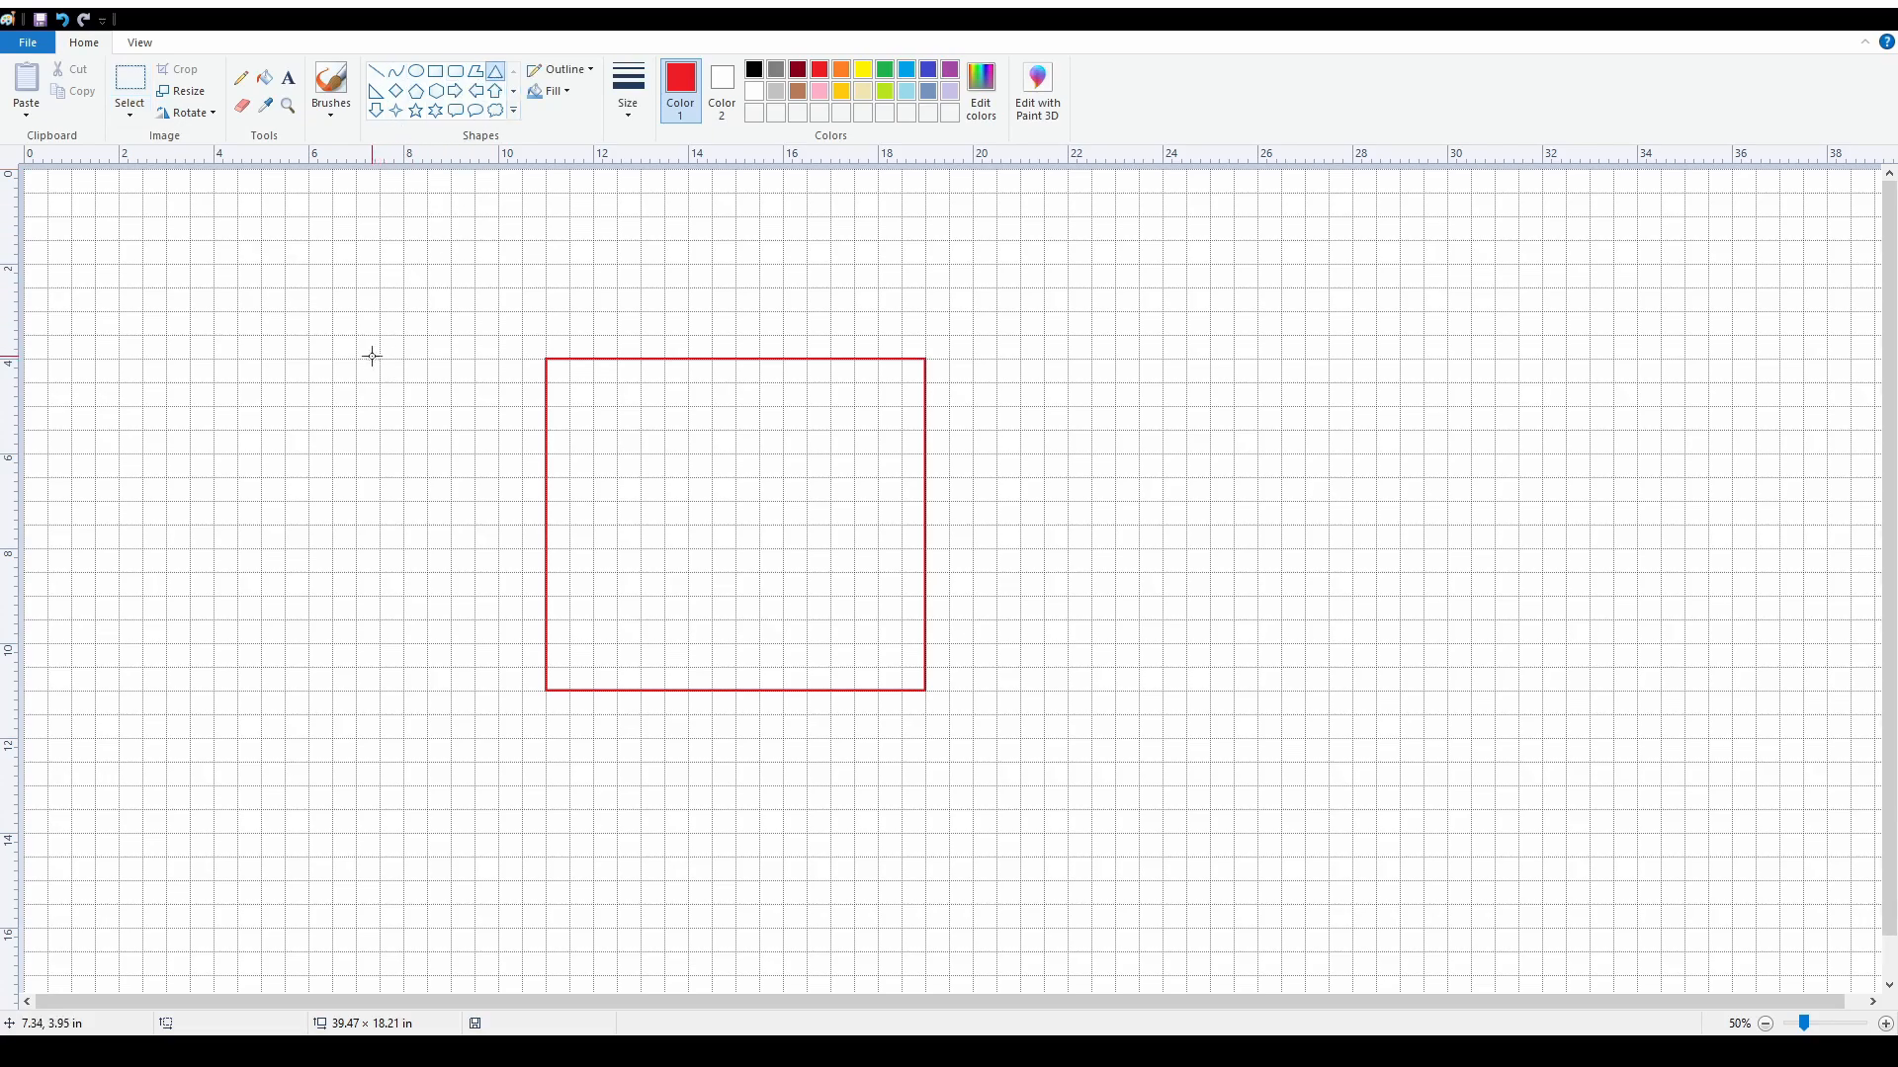
{"action": "left_click", "coordinate": [799, 92]}
{"action": "left_click_drag", "start_coordinate": [652, 238], "coordinate": [470, 241]}
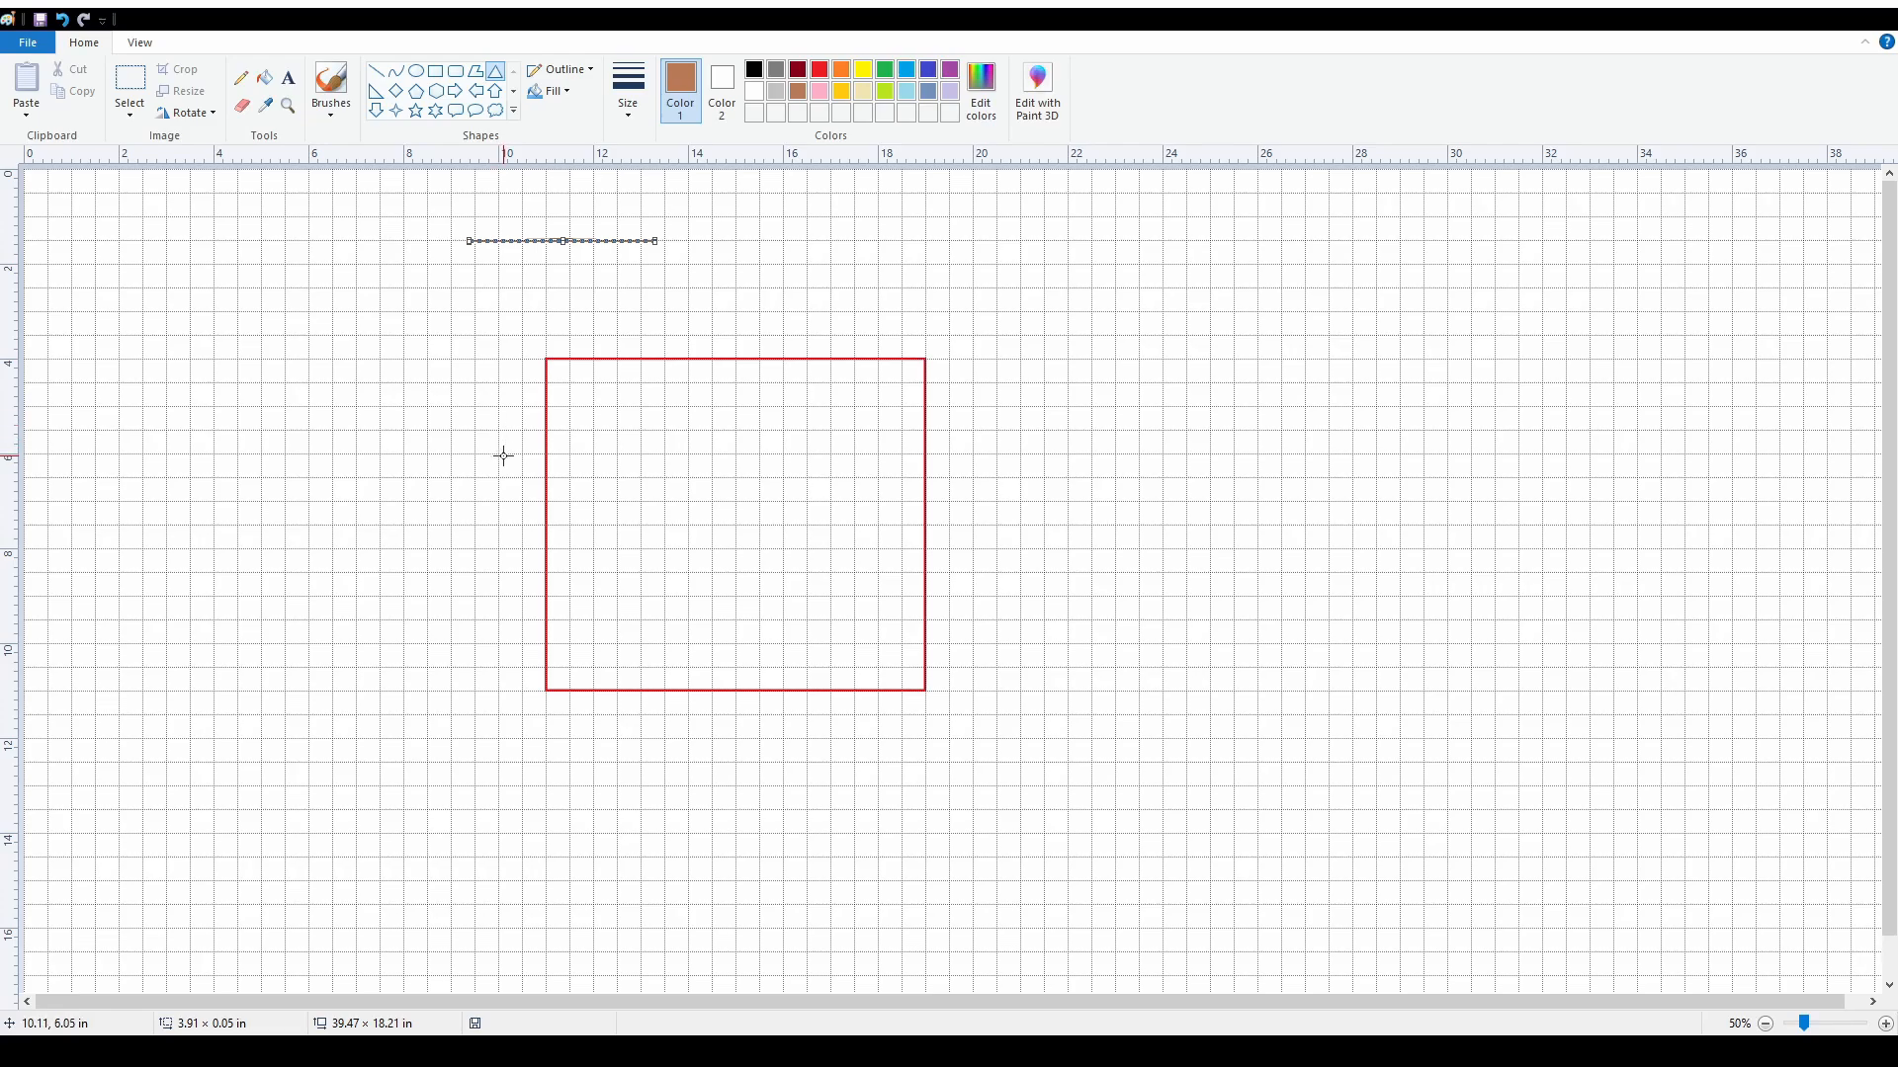
{"action": "left_click_drag", "start_coordinate": [502, 480], "coordinate": [449, 478]}
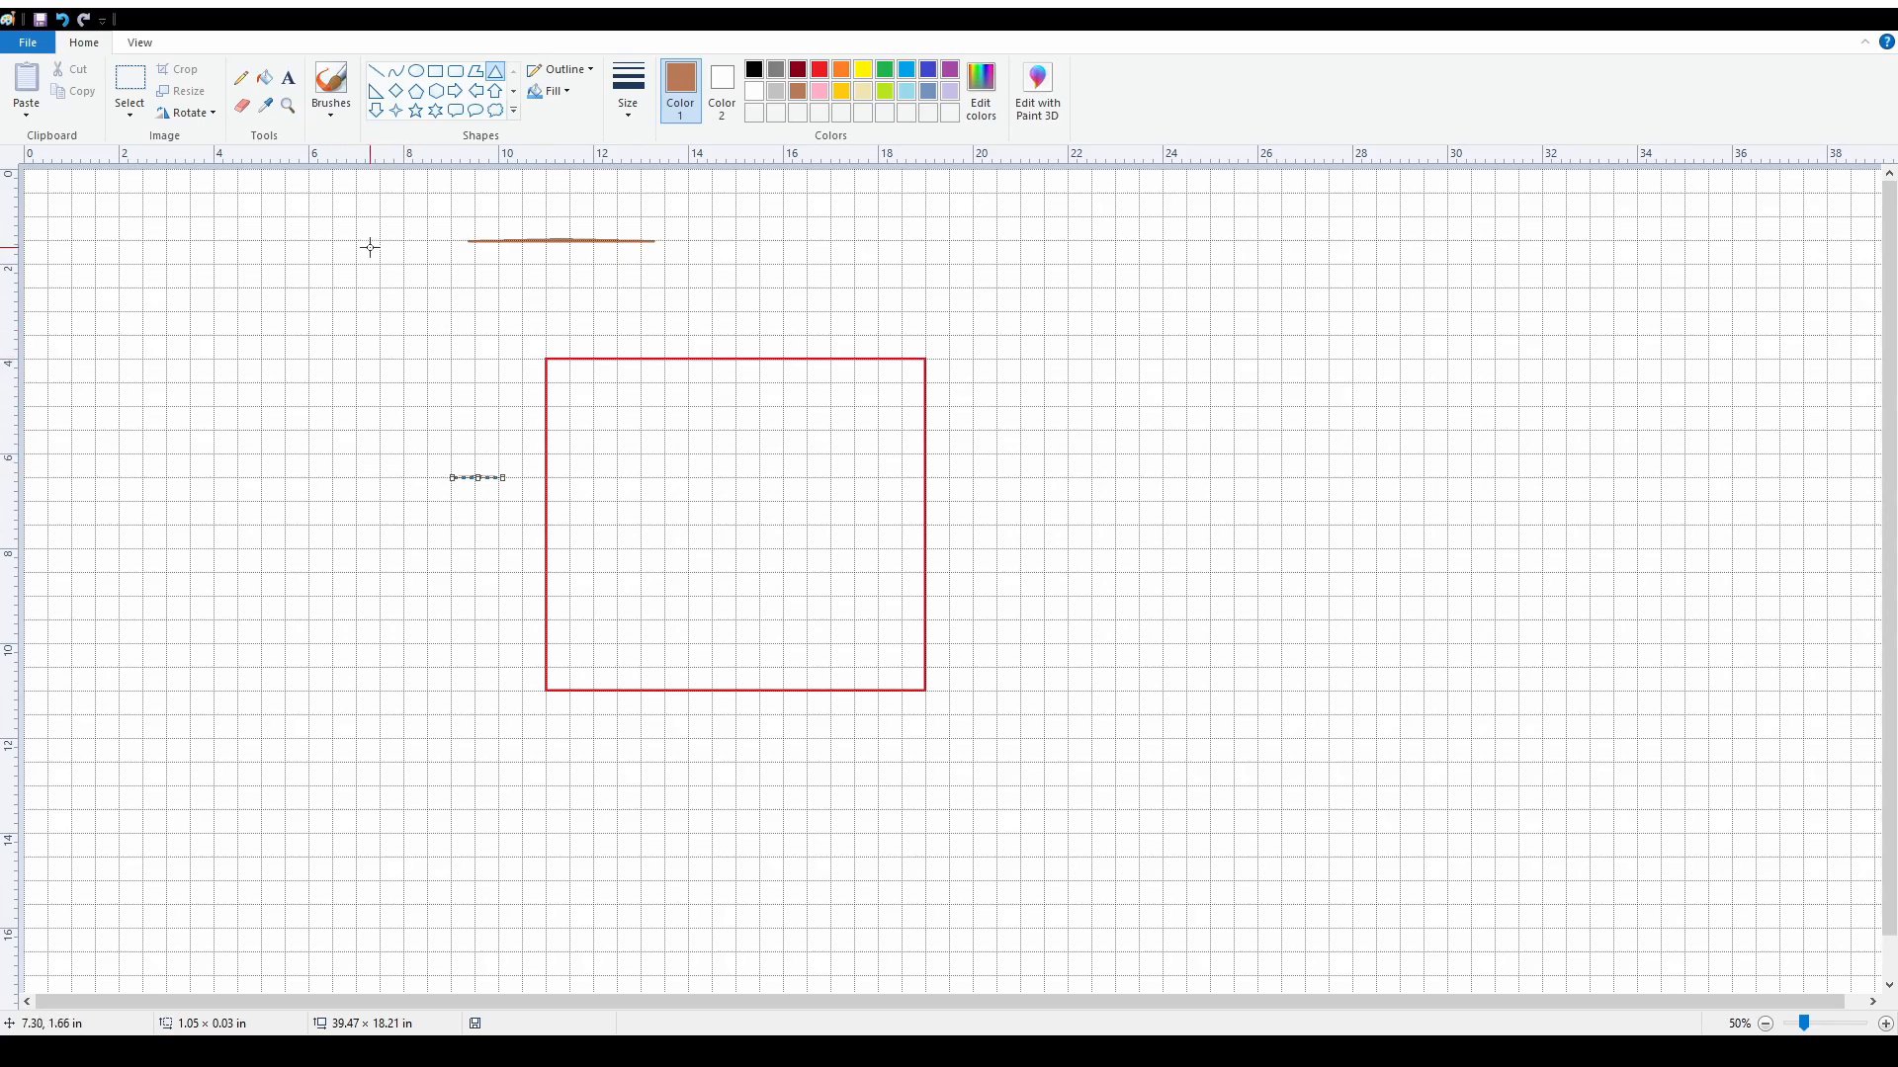
- Draw a triangle about 7.95 × 9.47 in on the red rectangle's base, with its apex level with the upper brown marker, and colour it black
{"action": "left_click", "coordinate": [490, 73]}
{"action": "left_click_drag", "start_coordinate": [546, 691], "coordinate": [924, 242]}
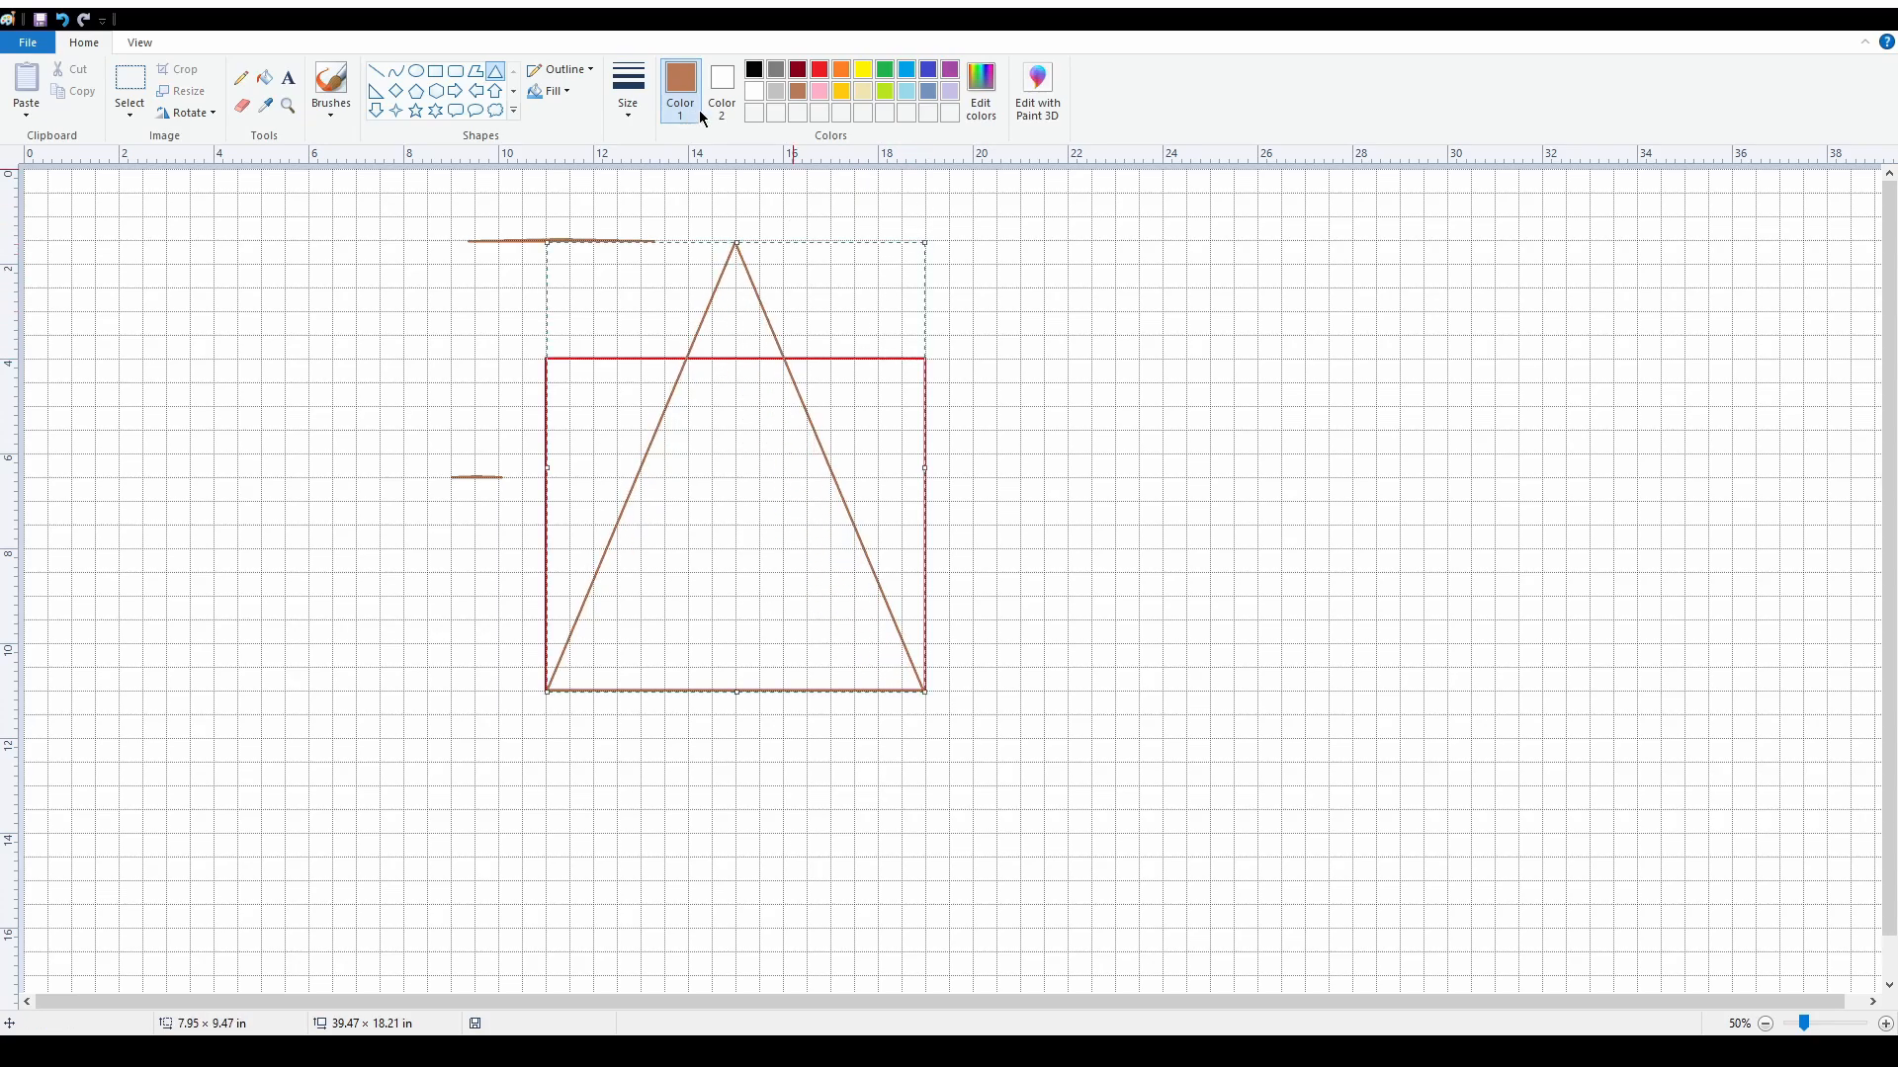
{"action": "left_click", "coordinate": [754, 70]}
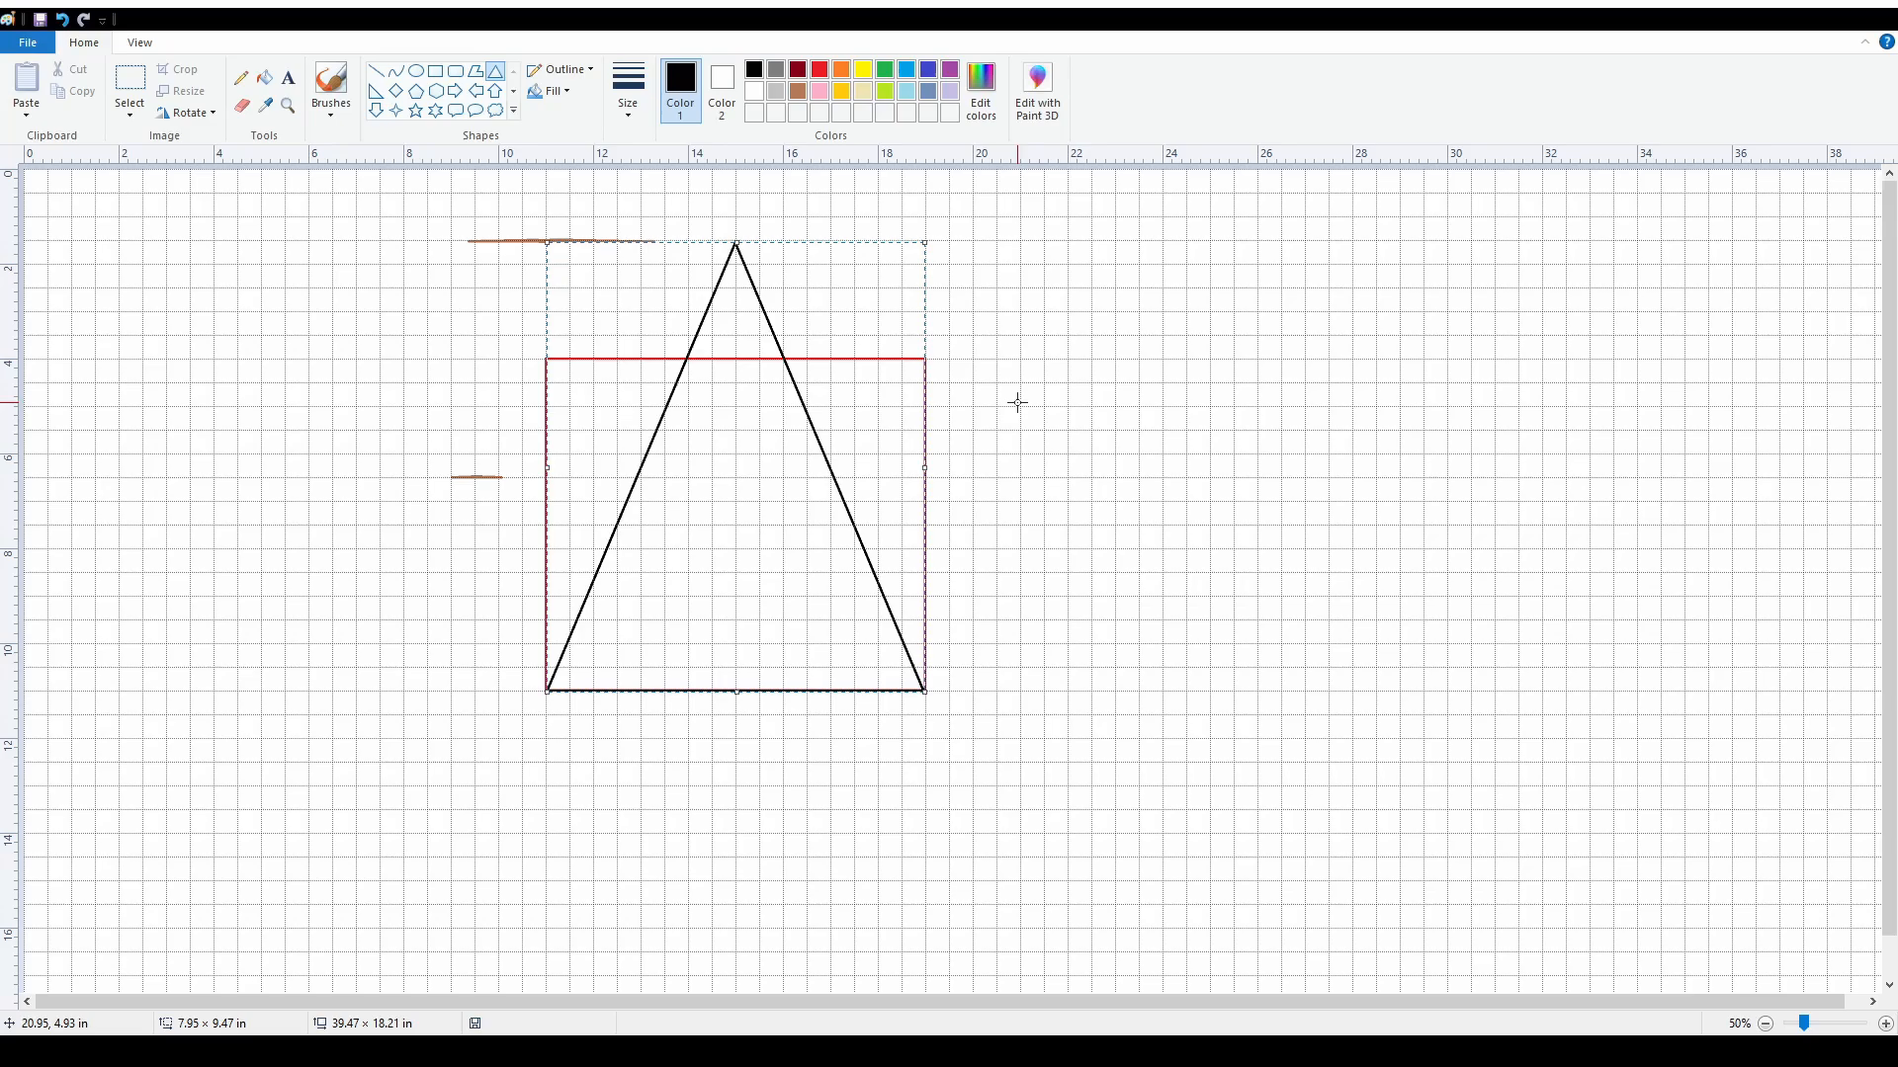
- Adjust the black triangle's apex and base to the gridlines, making it about 9.51 in high
{"action": "scroll", "coordinate": [1367, 883], "scroll_direction": "up", "scroll_amount": 1}
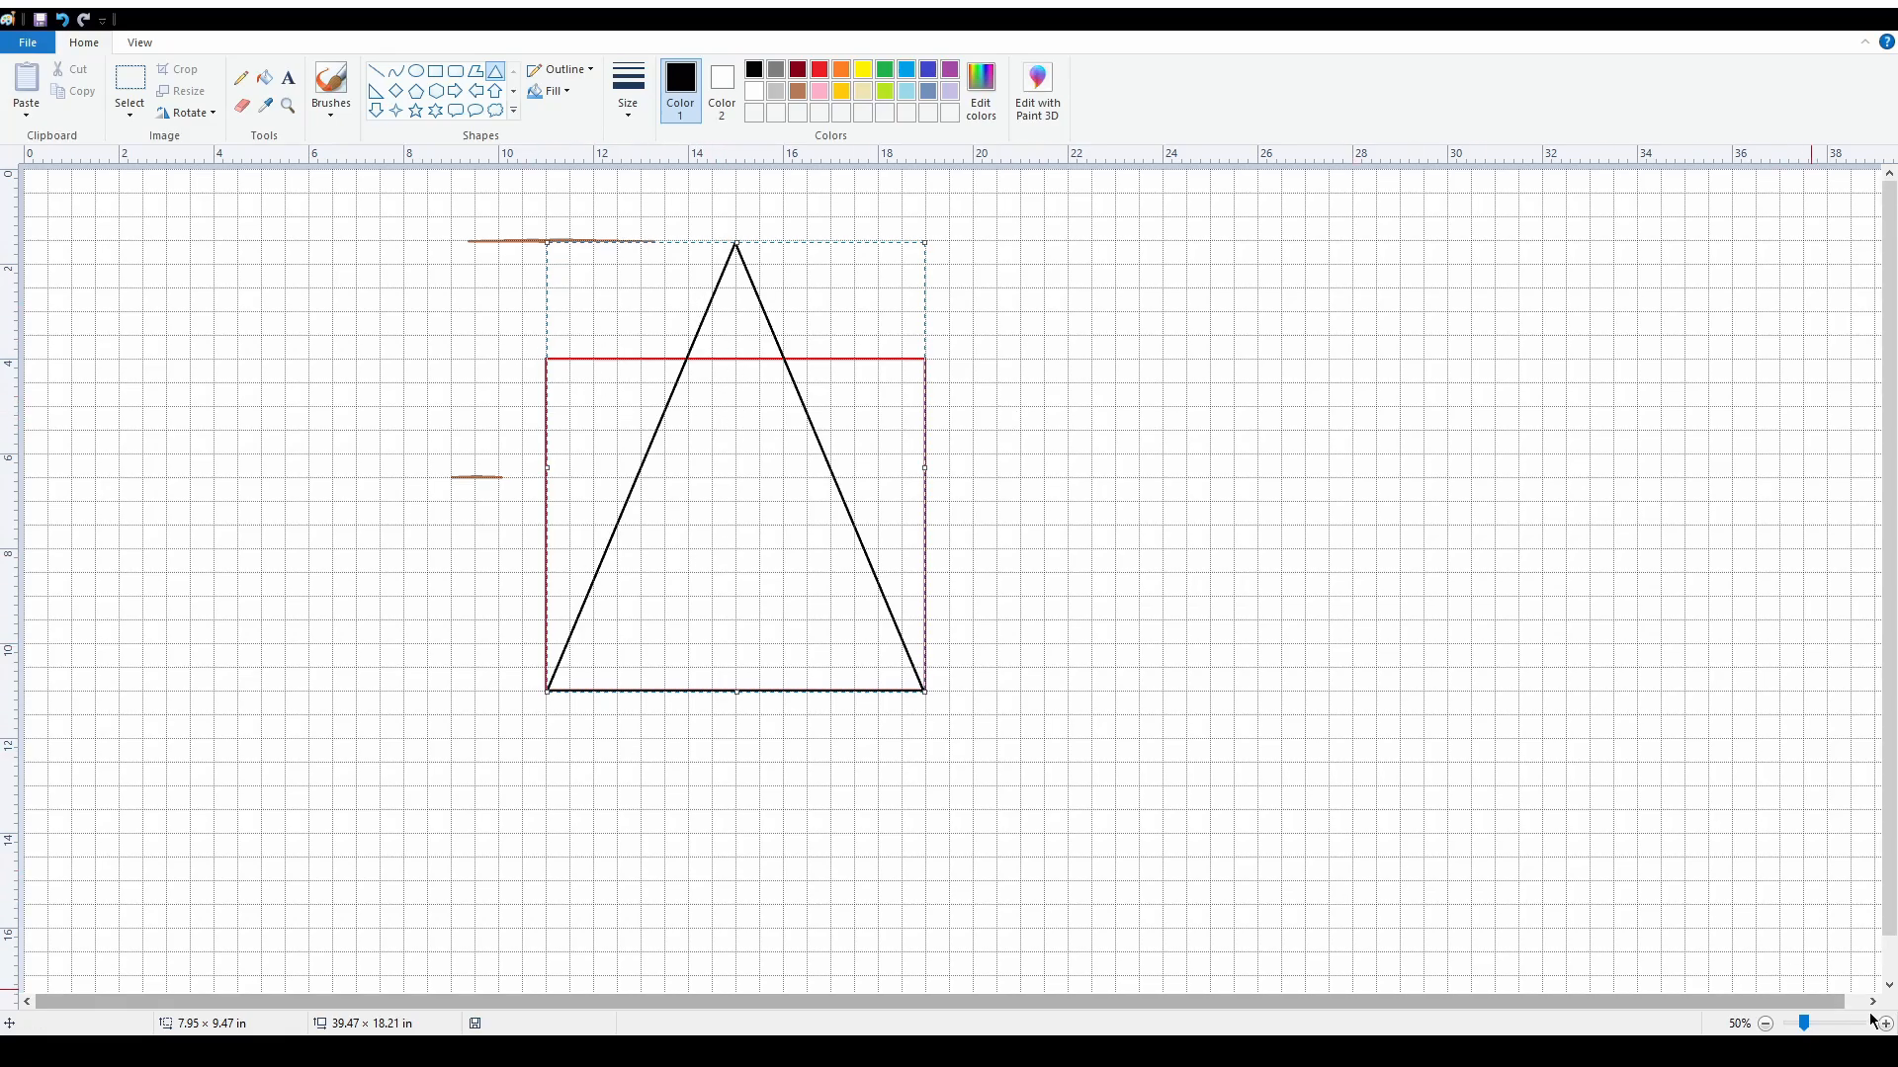
{"action": "left_click_drag", "start_coordinate": [879, 998], "coordinate": [1111, 1003]}
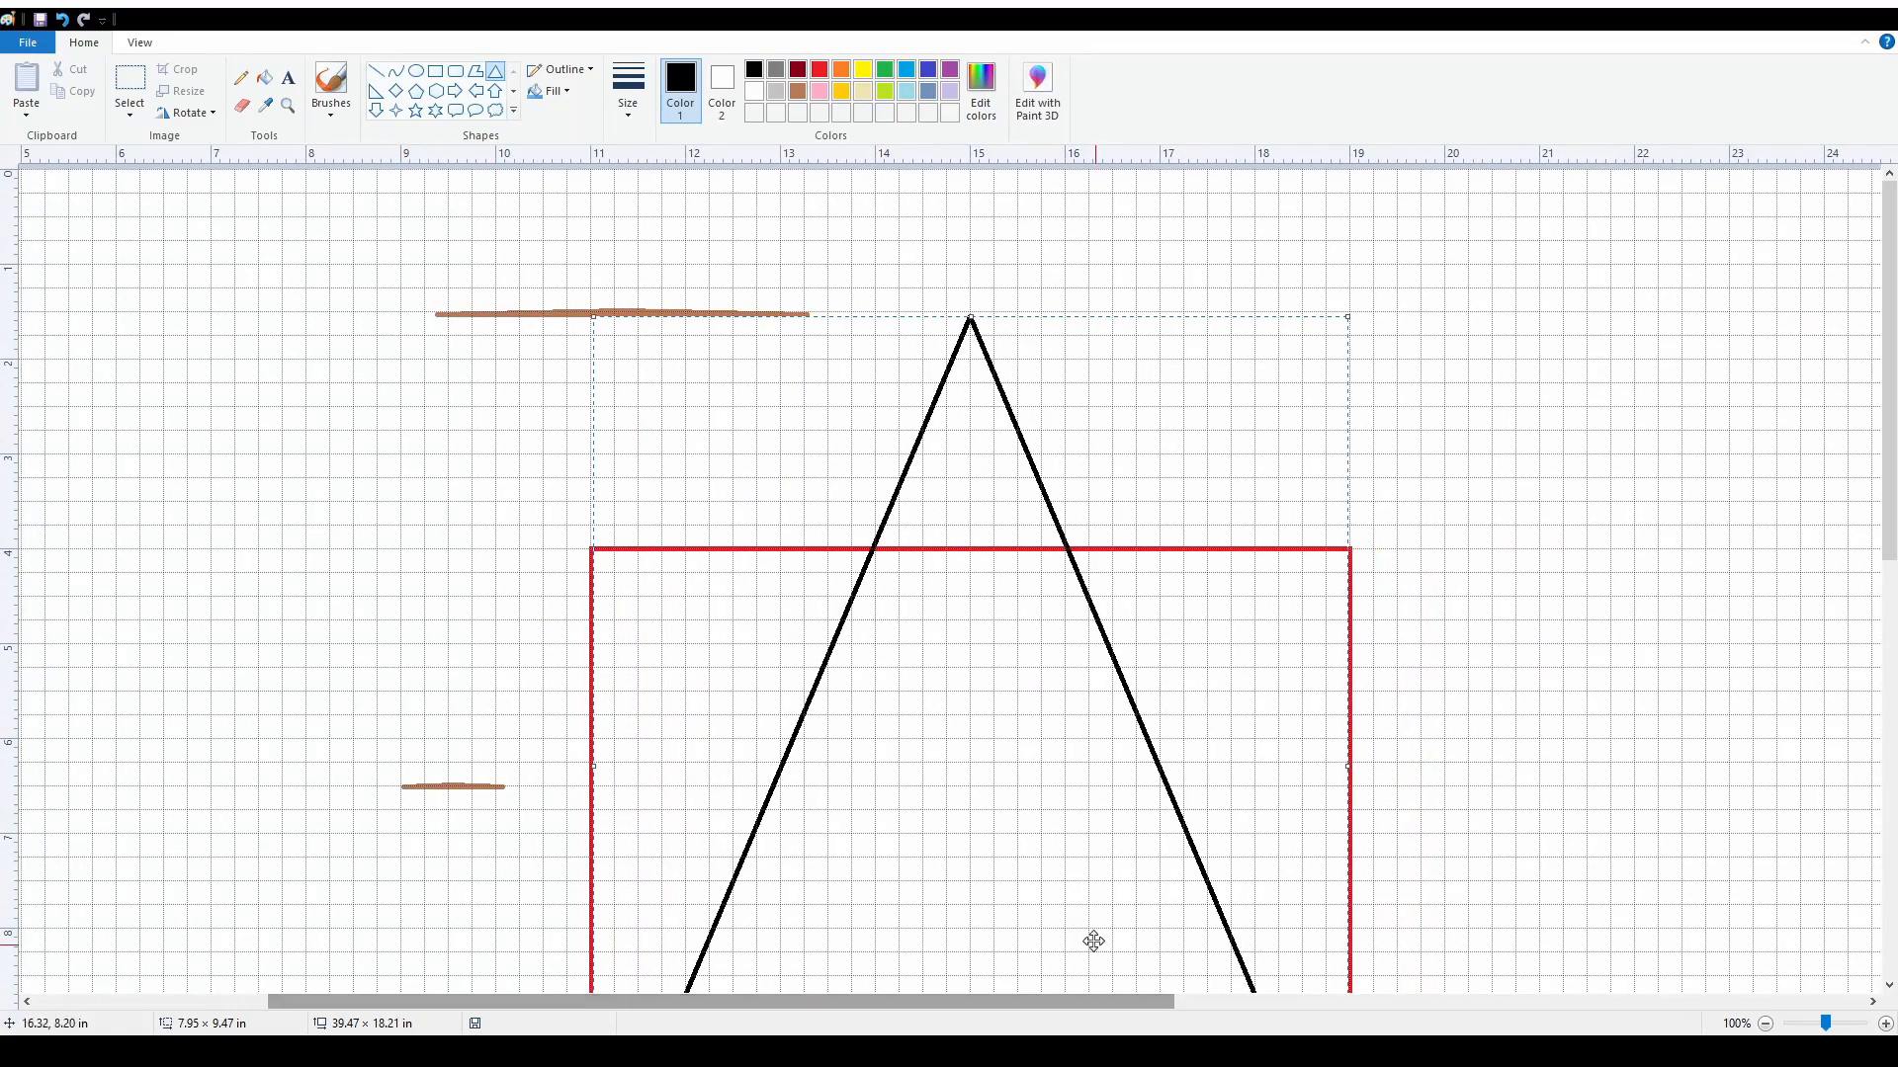
{"action": "left_click_drag", "start_coordinate": [969, 317], "coordinate": [970, 309]}
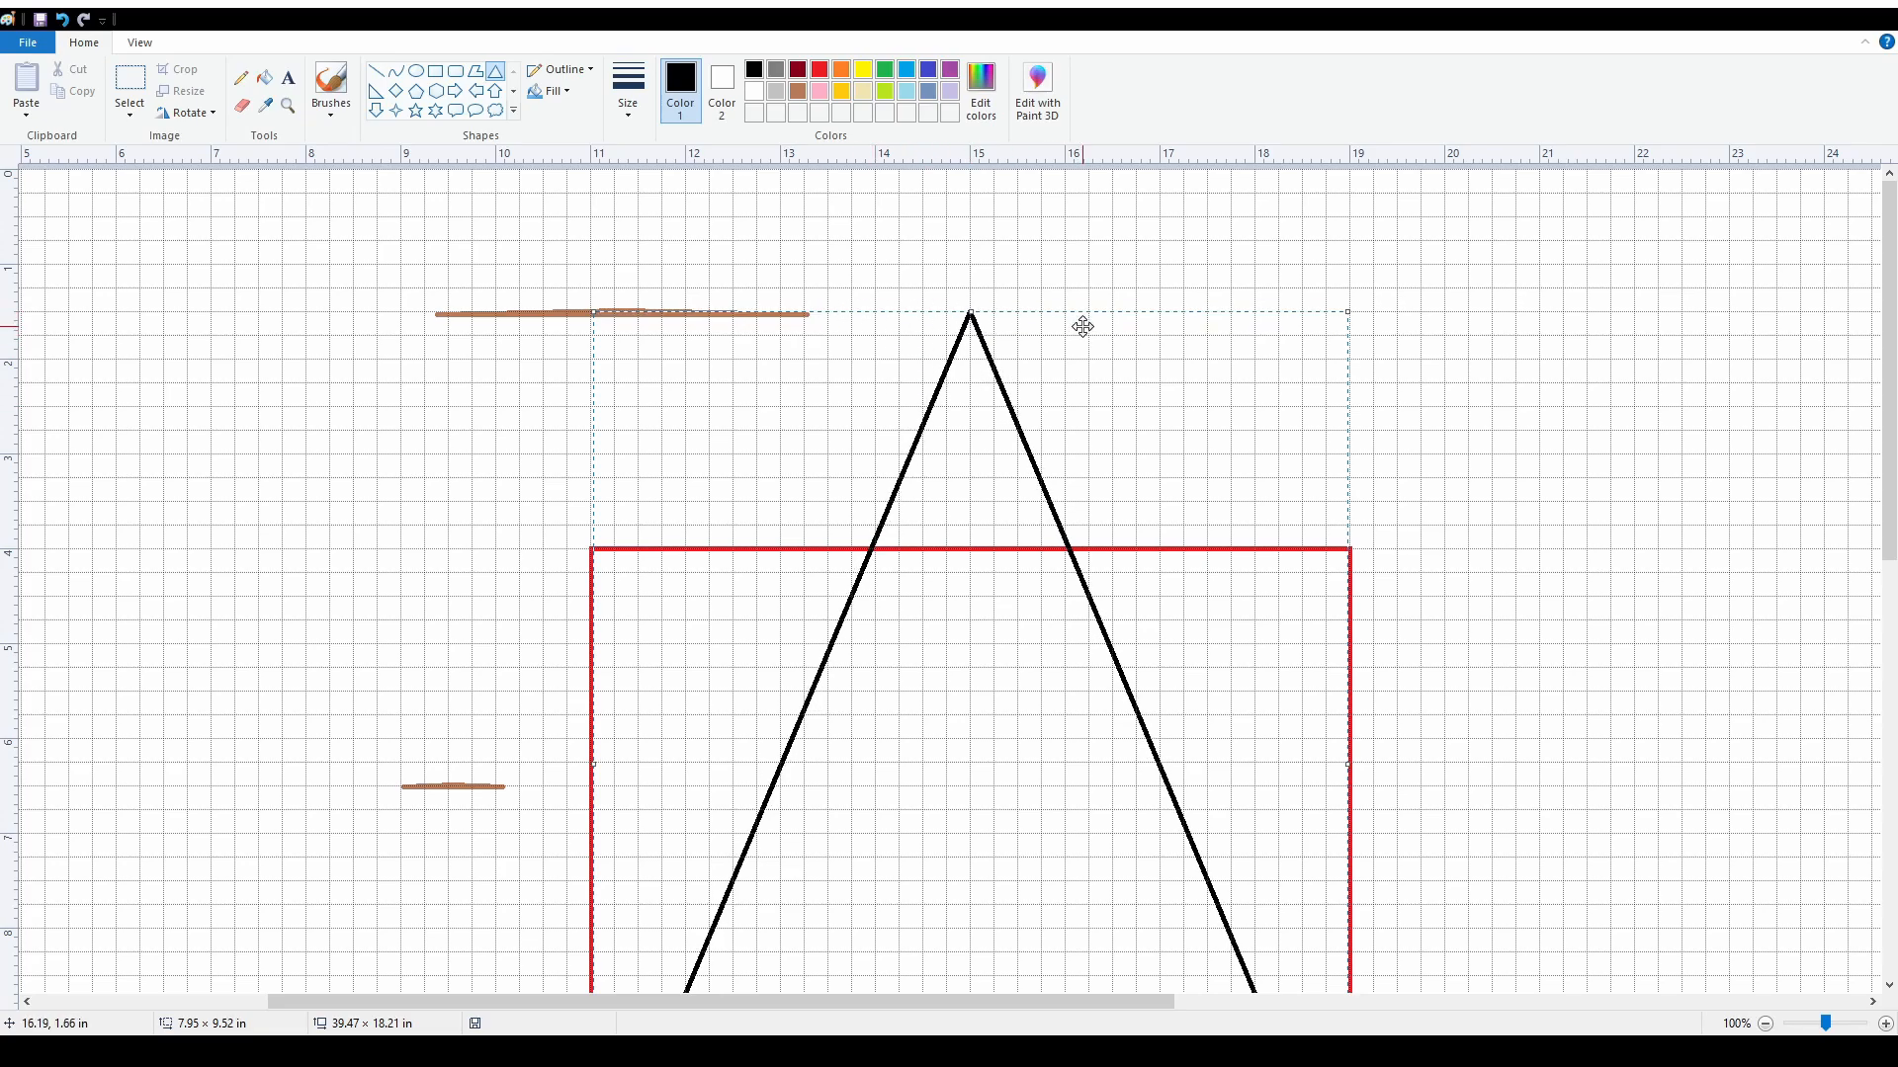
{"action": "scroll", "coordinate": [1080, 322], "scroll_direction": "down", "scroll_amount": 5}
{"action": "left_click_drag", "start_coordinate": [973, 597], "coordinate": [970, 593]}
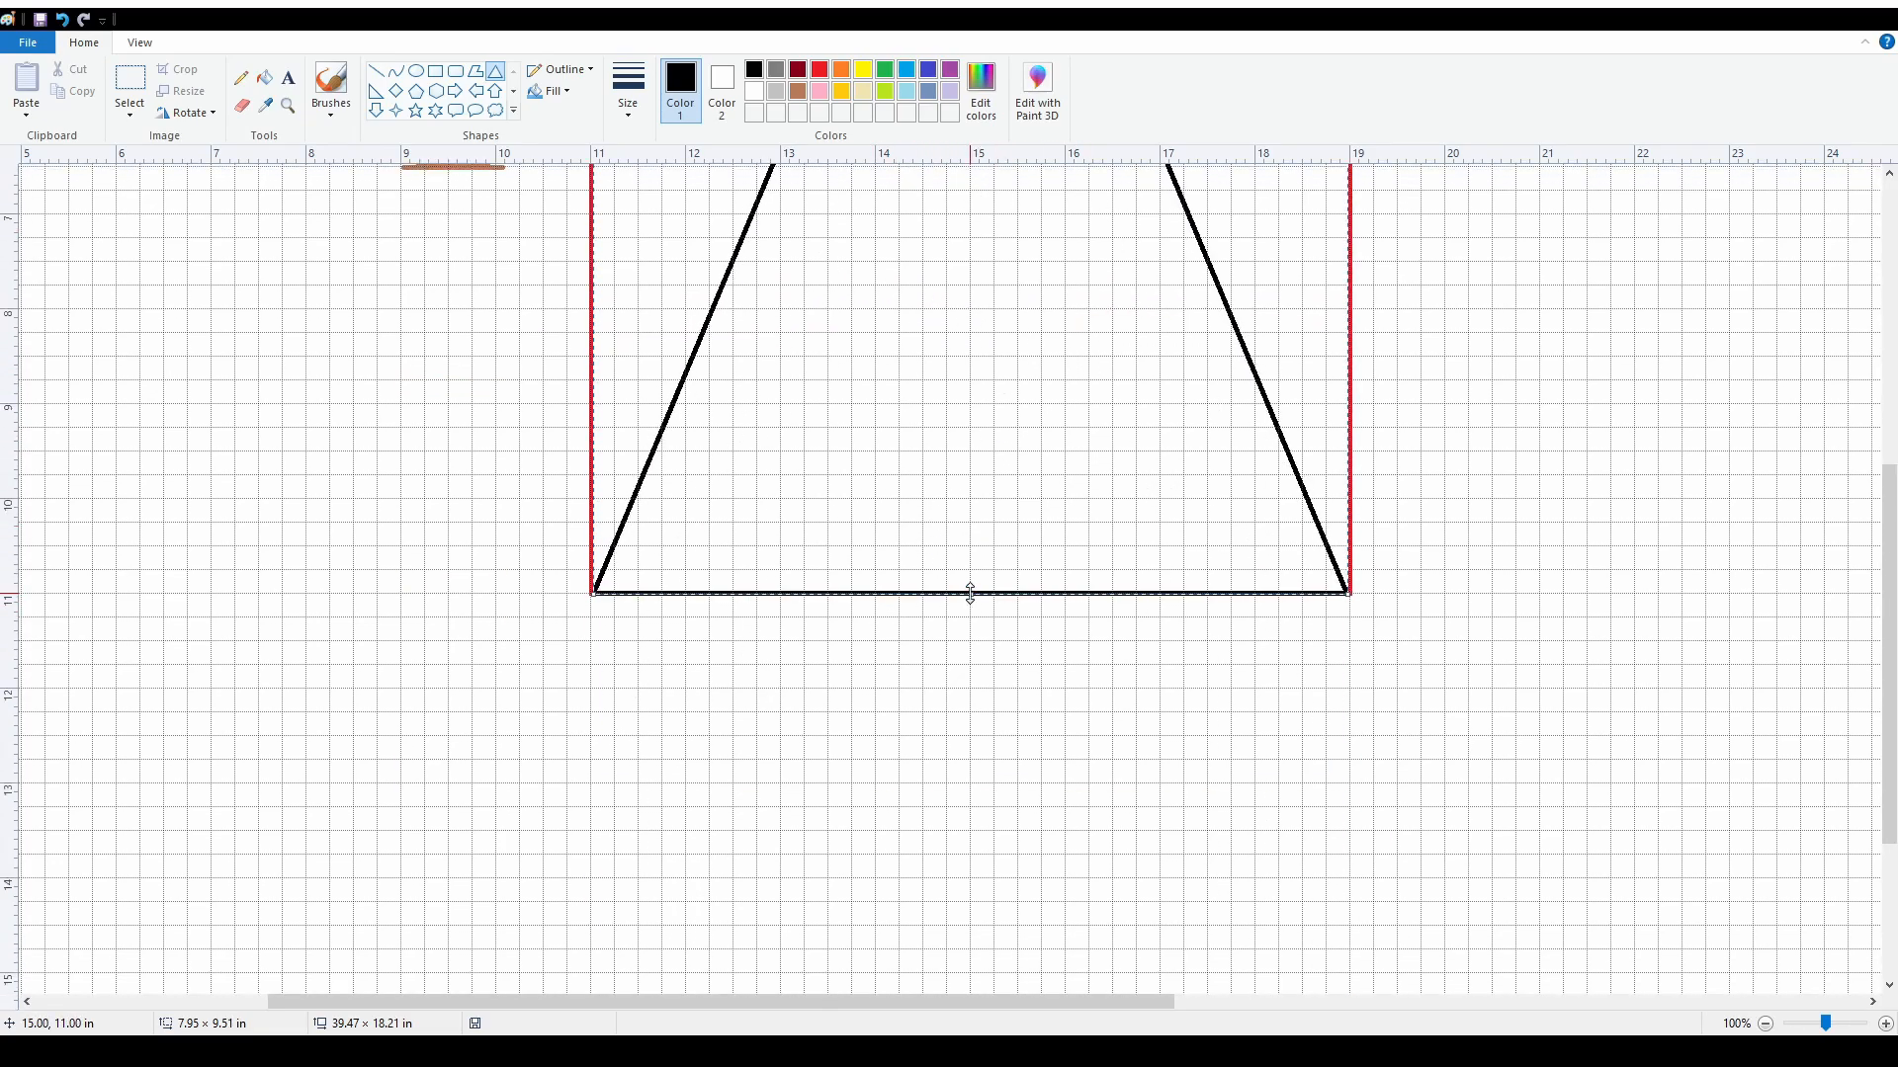
- Widen the black triangle to 8.00 in so both base corners meet the red rectangle's sides
{"action": "scroll", "coordinate": [969, 593], "scroll_direction": "up", "scroll_amount": 2}
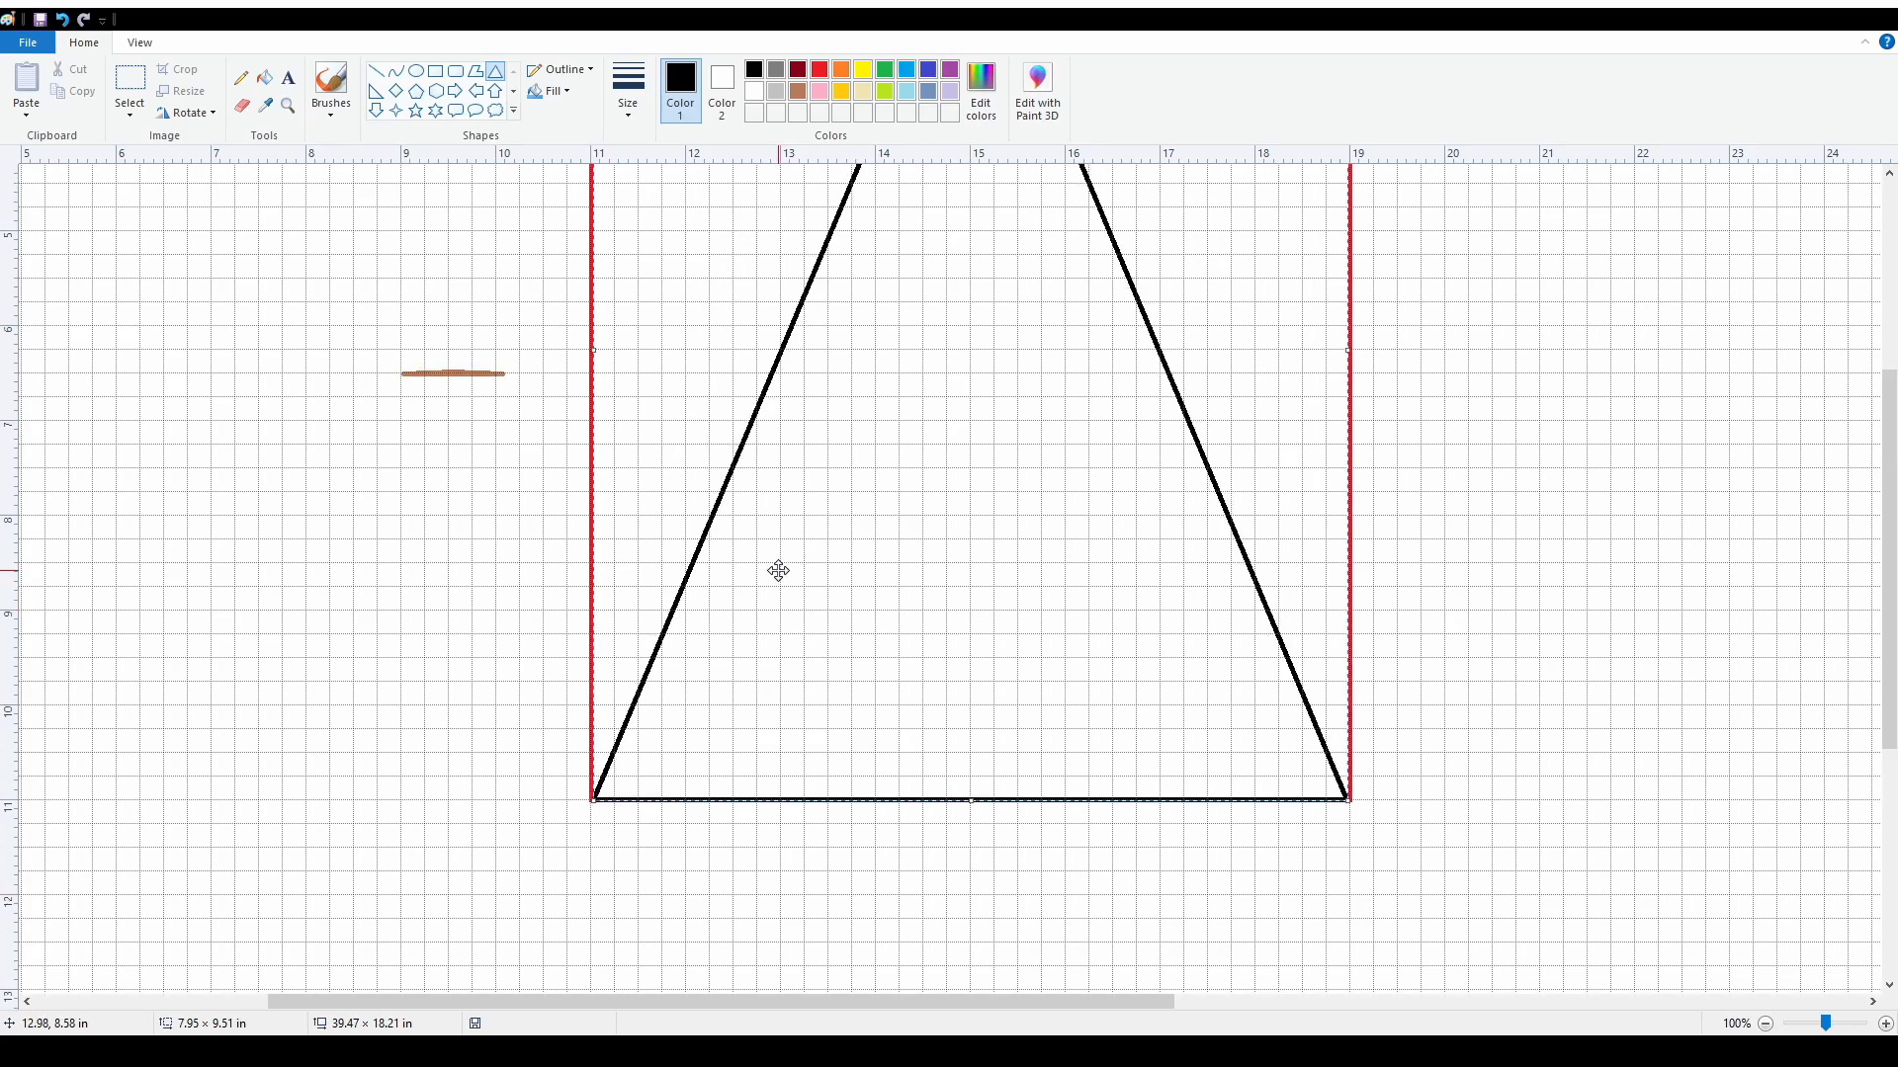
{"action": "left_click_drag", "start_coordinate": [598, 353], "coordinate": [603, 356]}
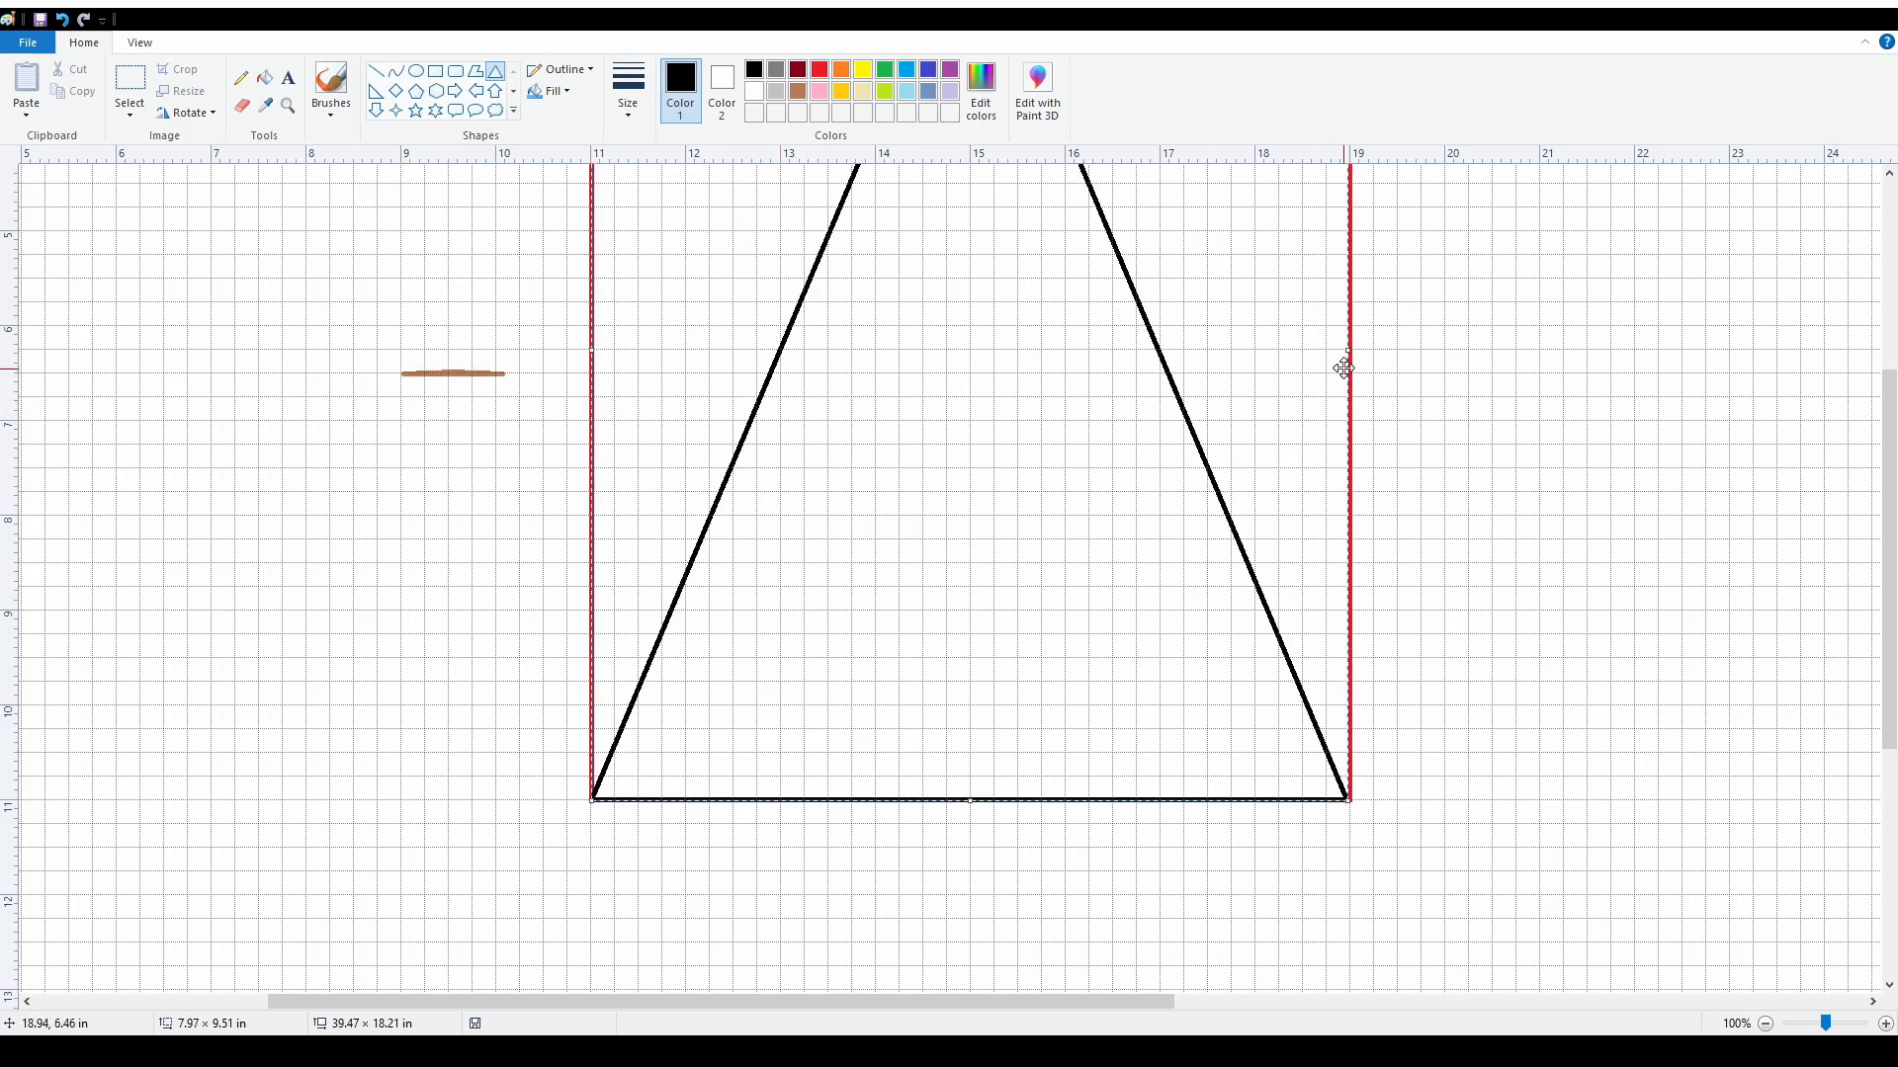
{"action": "left_click_drag", "start_coordinate": [1349, 351], "coordinate": [1352, 349]}
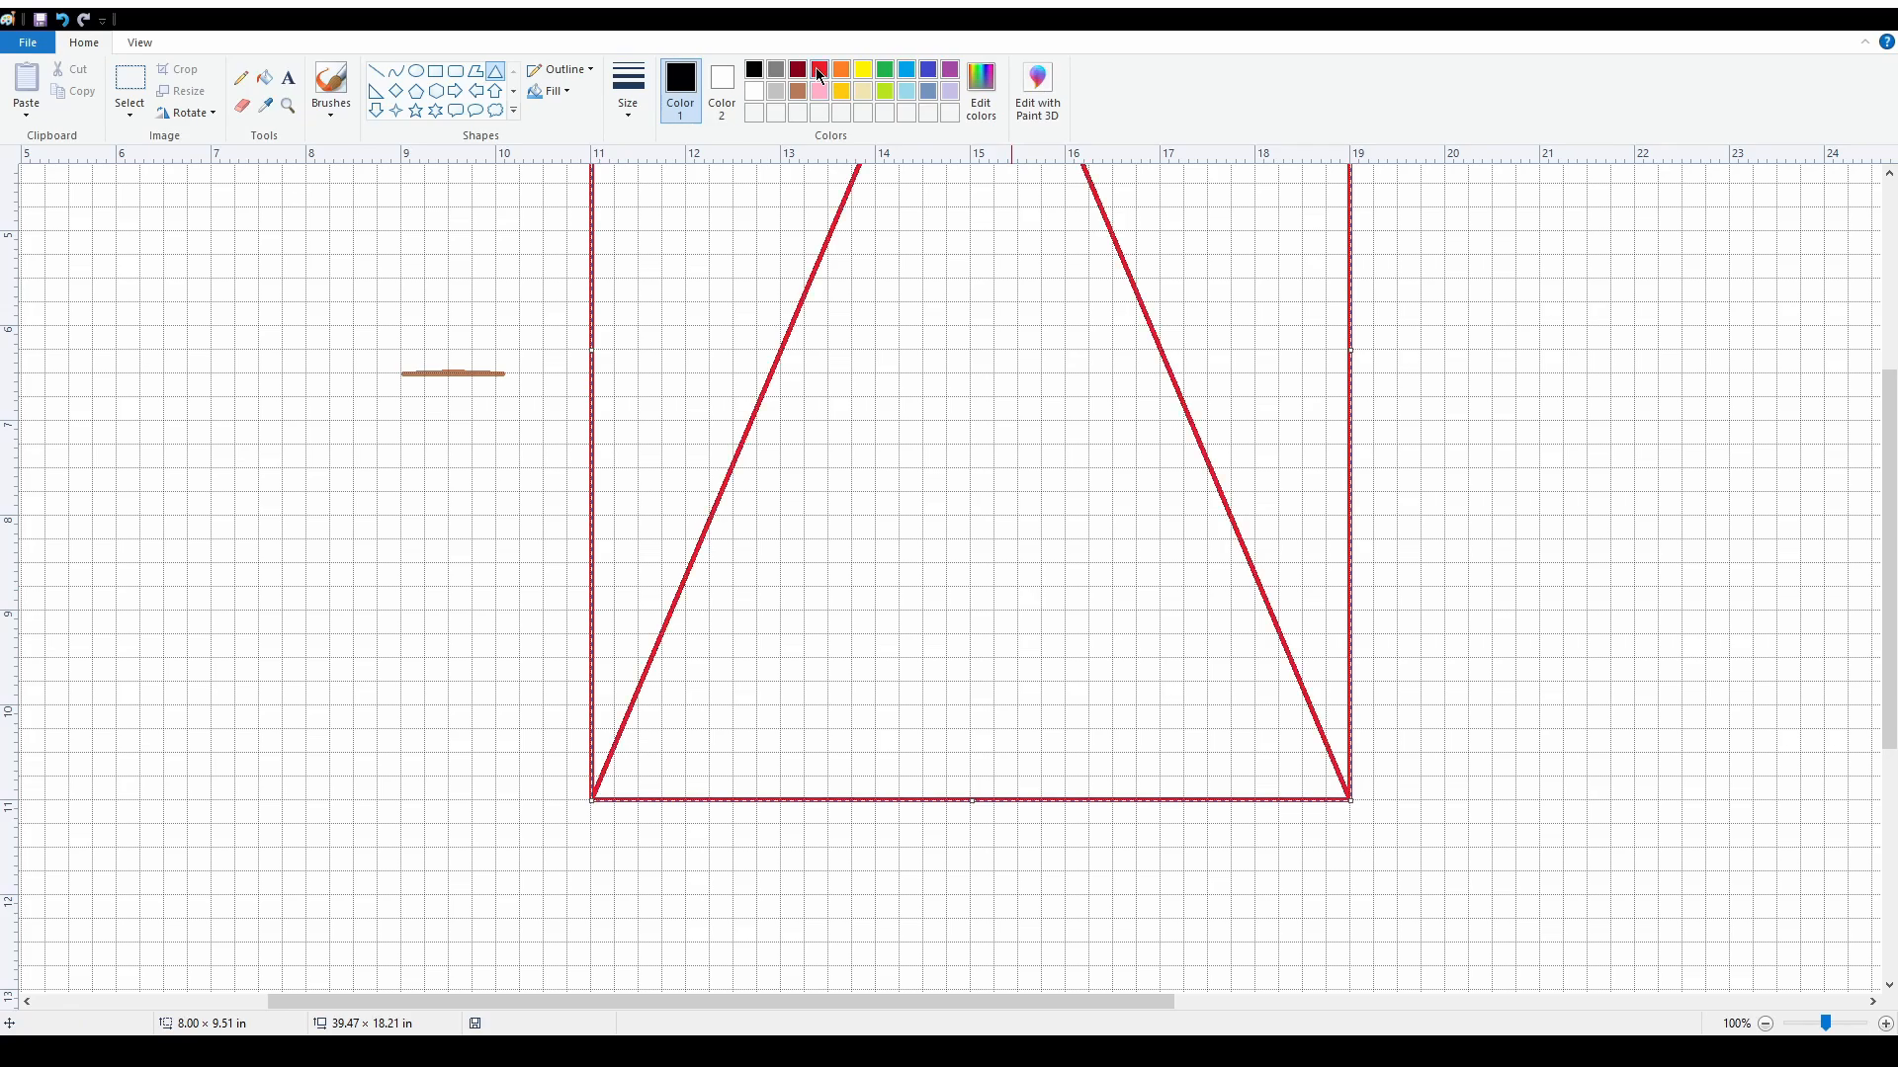
{"action": "scroll", "coordinate": [762, 478], "scroll_direction": "up", "scroll_amount": 4}
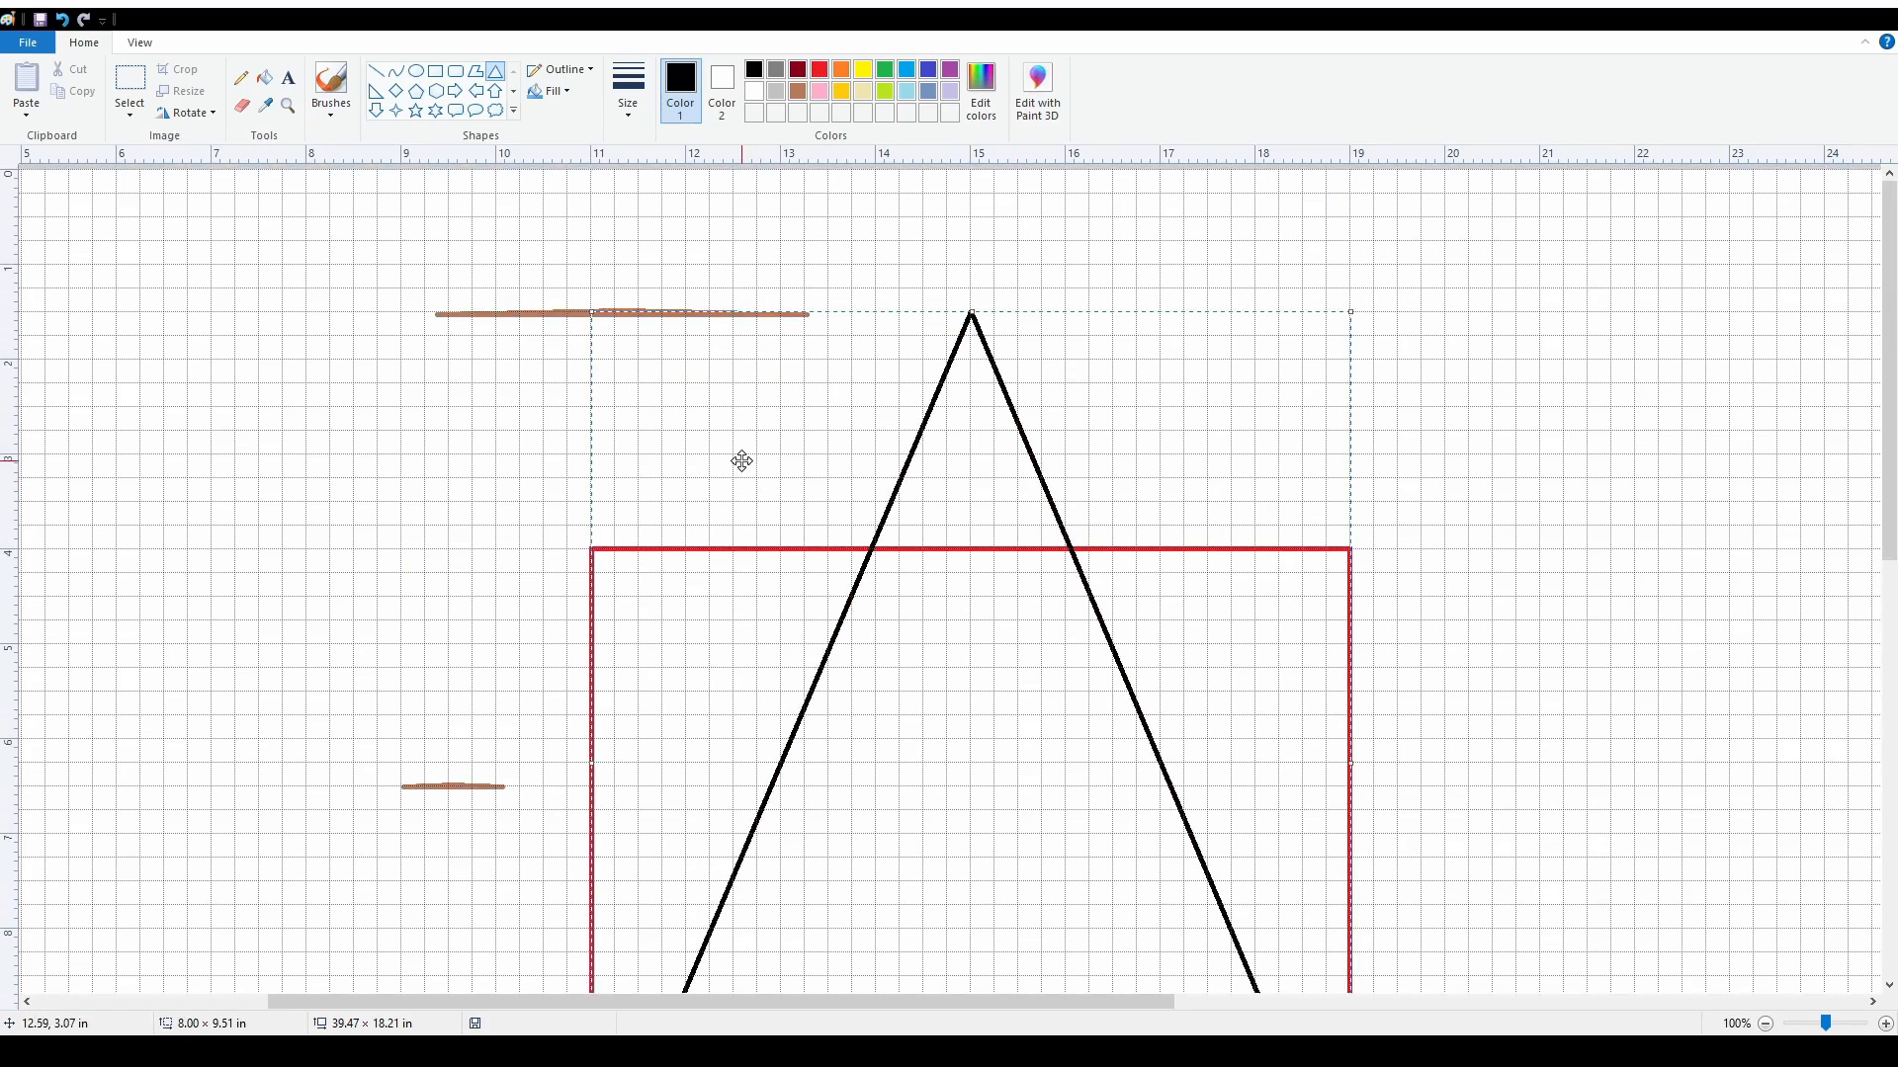
- Draw a black triangle about 3.09 × 4.47 in inside the large one, apex level with the lower brown marker and base on the shared baseline
{"action": "scroll", "coordinate": [741, 461], "scroll_direction": "down", "scroll_amount": 2}
{"action": "left_click", "coordinate": [415, 564]}
{"action": "scroll", "coordinate": [650, 723], "scroll_direction": "down", "scroll_amount": 1}
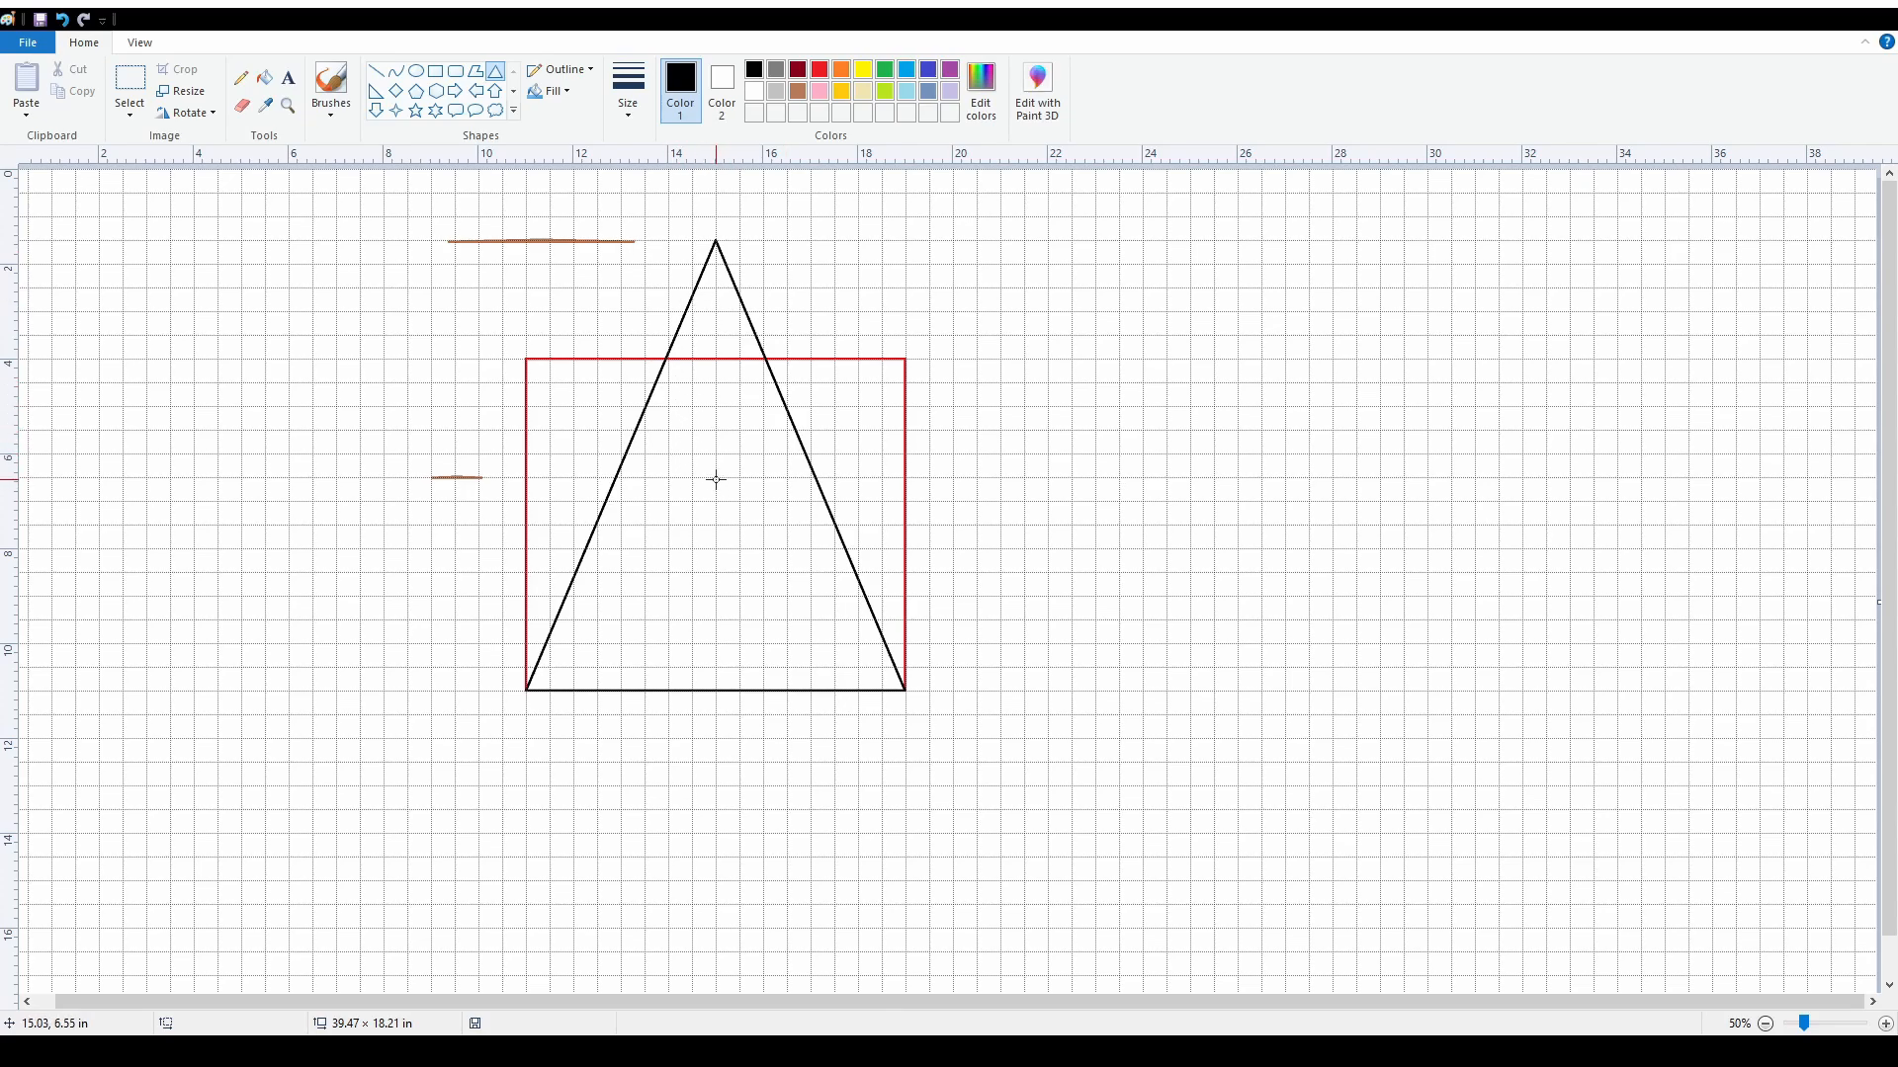
{"action": "left_click_drag", "start_coordinate": [718, 478], "coordinate": [635, 689]}
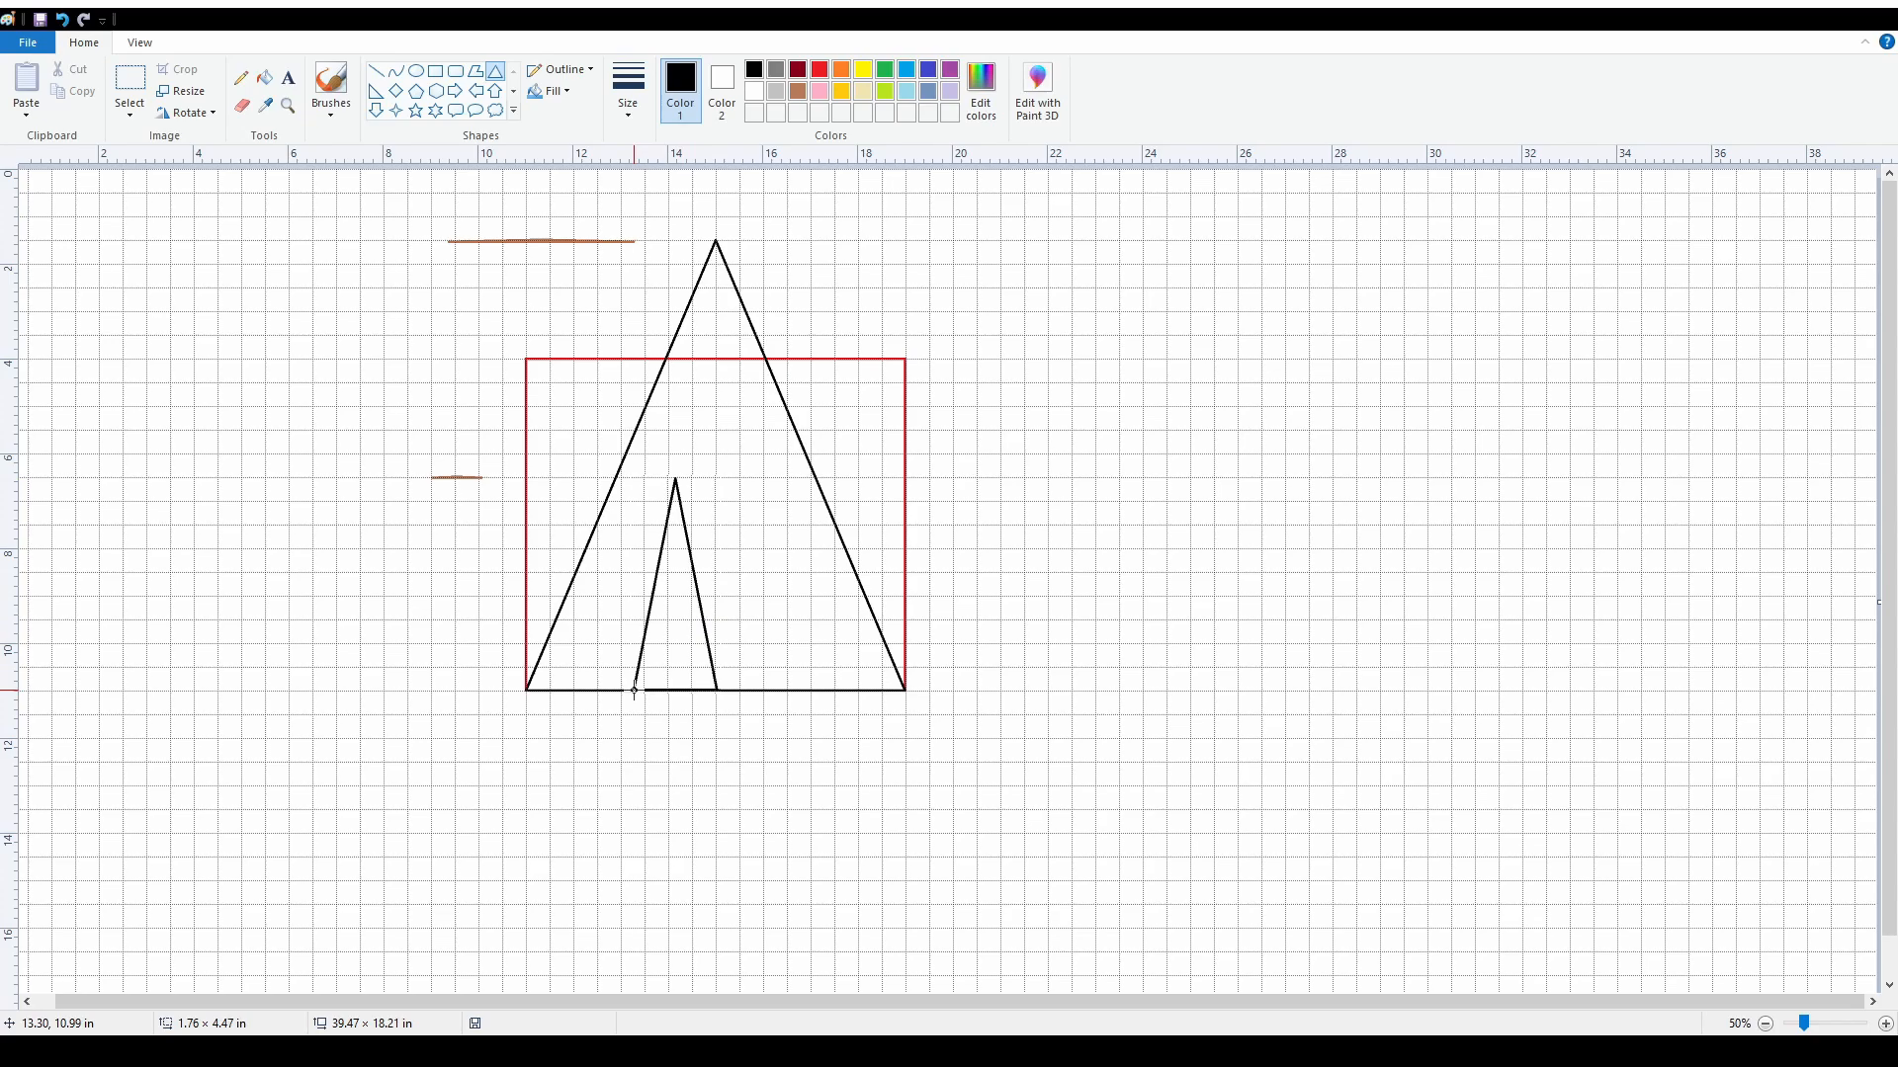
{"action": "left_click_drag", "start_coordinate": [717, 583], "coordinate": [780, 583]}
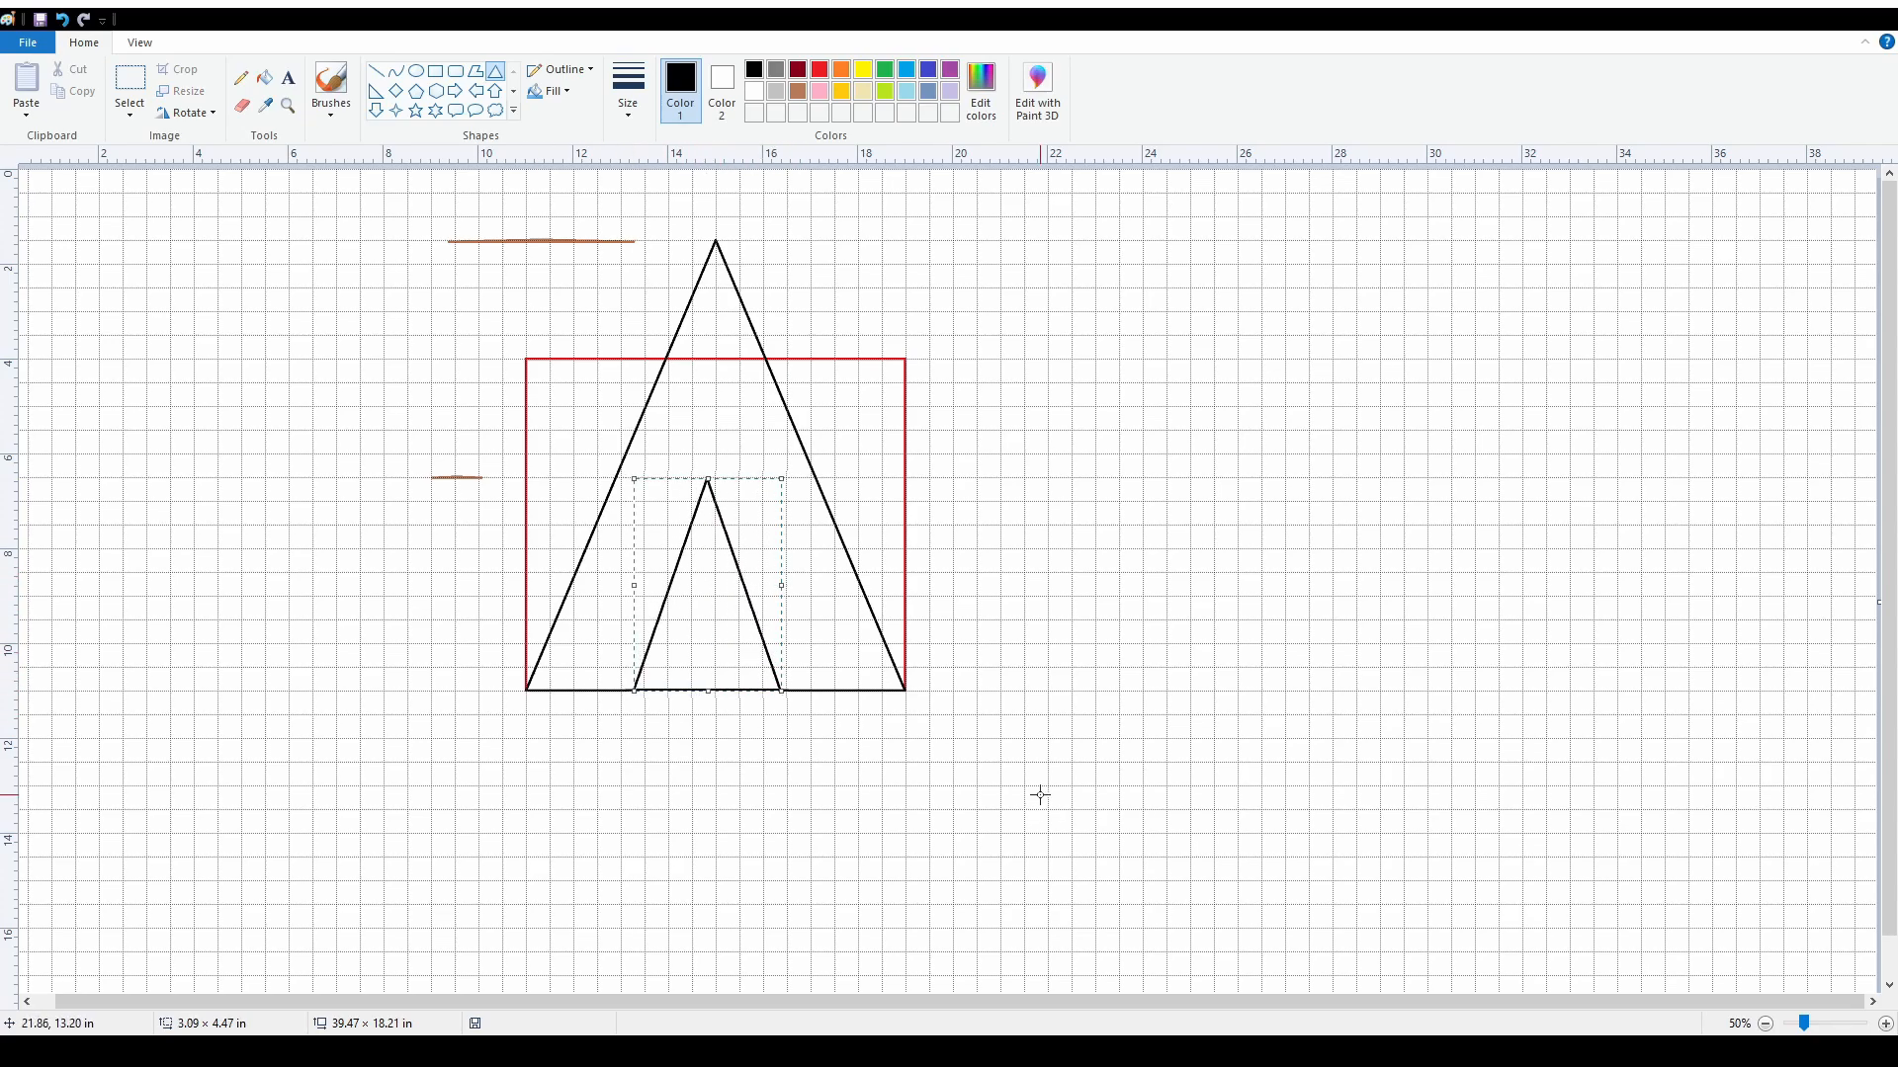
- Adjust the inner triangle's apex and base to the gridlines, making it about 4.51 in high
{"action": "left_click", "coordinate": [1882, 1024]}
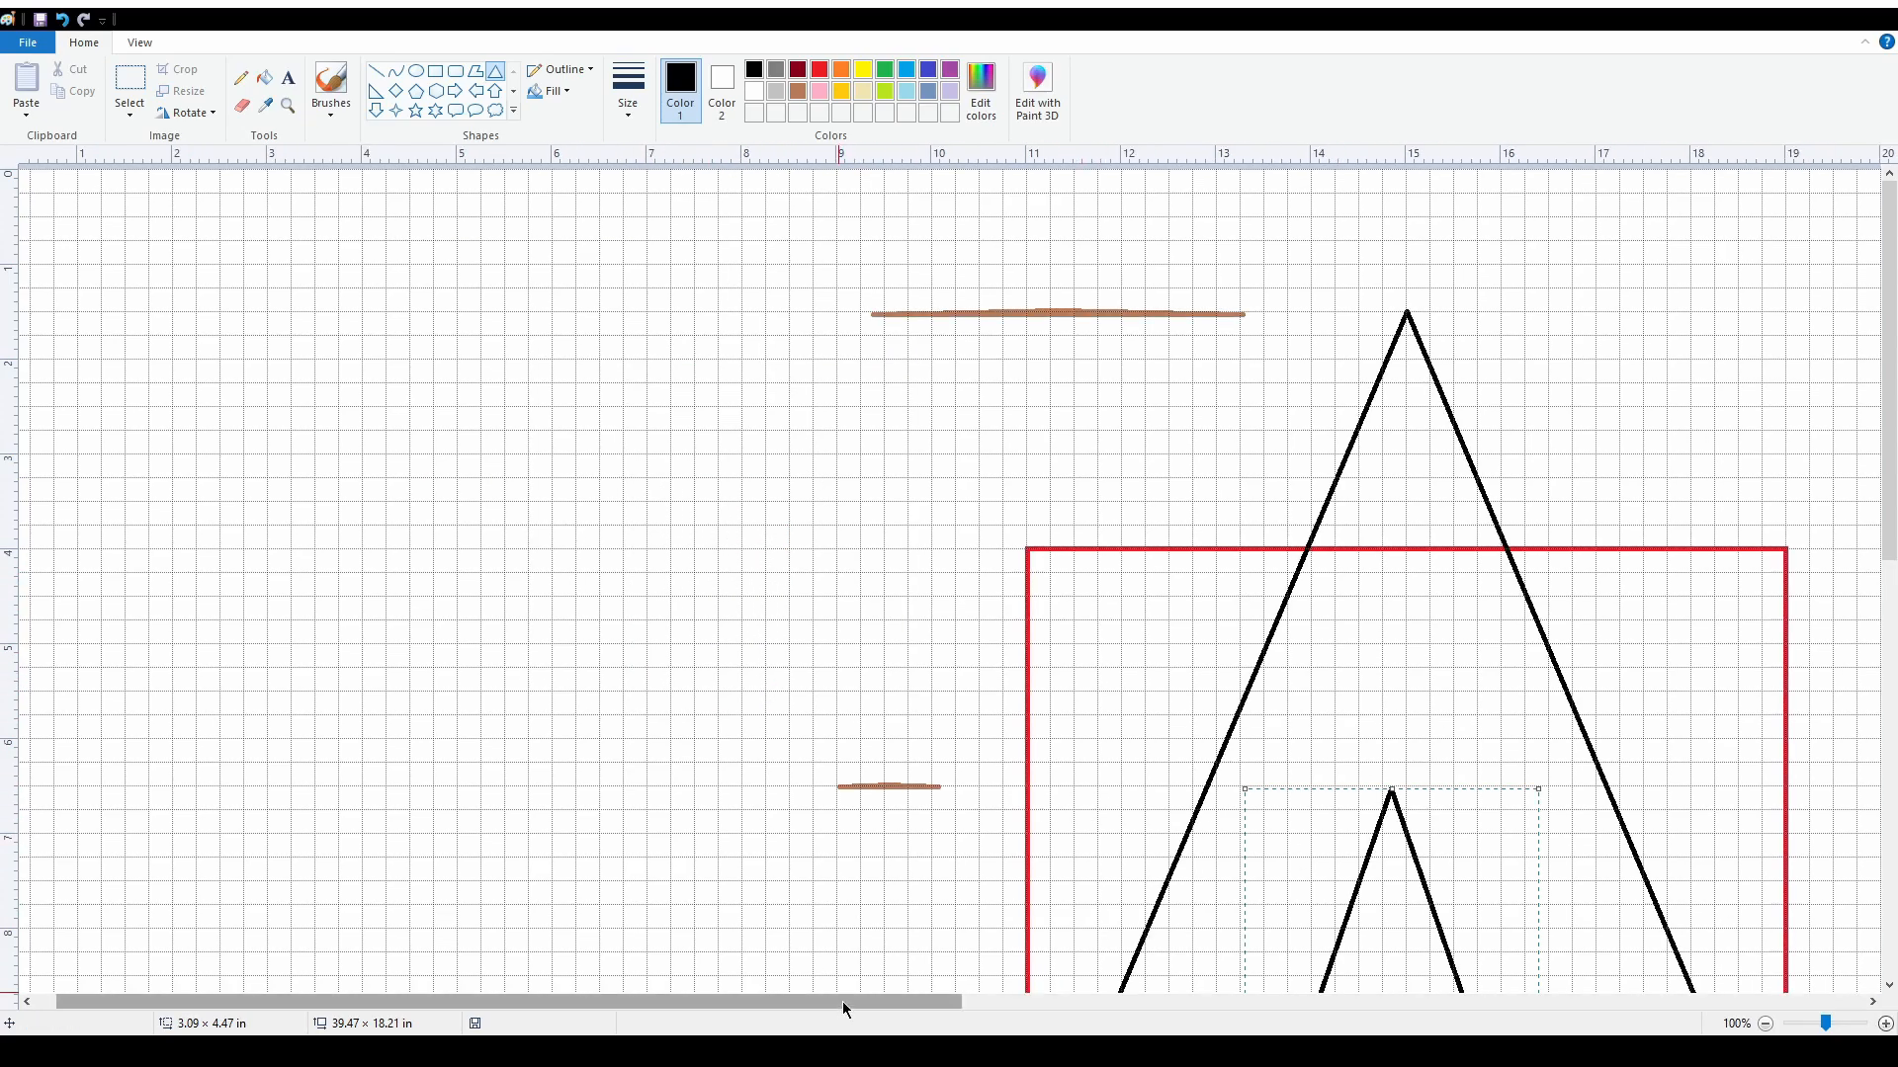
{"action": "left_click_drag", "start_coordinate": [843, 1002], "coordinate": [1003, 1002]}
{"action": "left_click_drag", "start_coordinate": [1057, 788], "coordinate": [1056, 785]}
{"action": "scroll", "coordinate": [1047, 738], "scroll_direction": "down", "scroll_amount": 5}
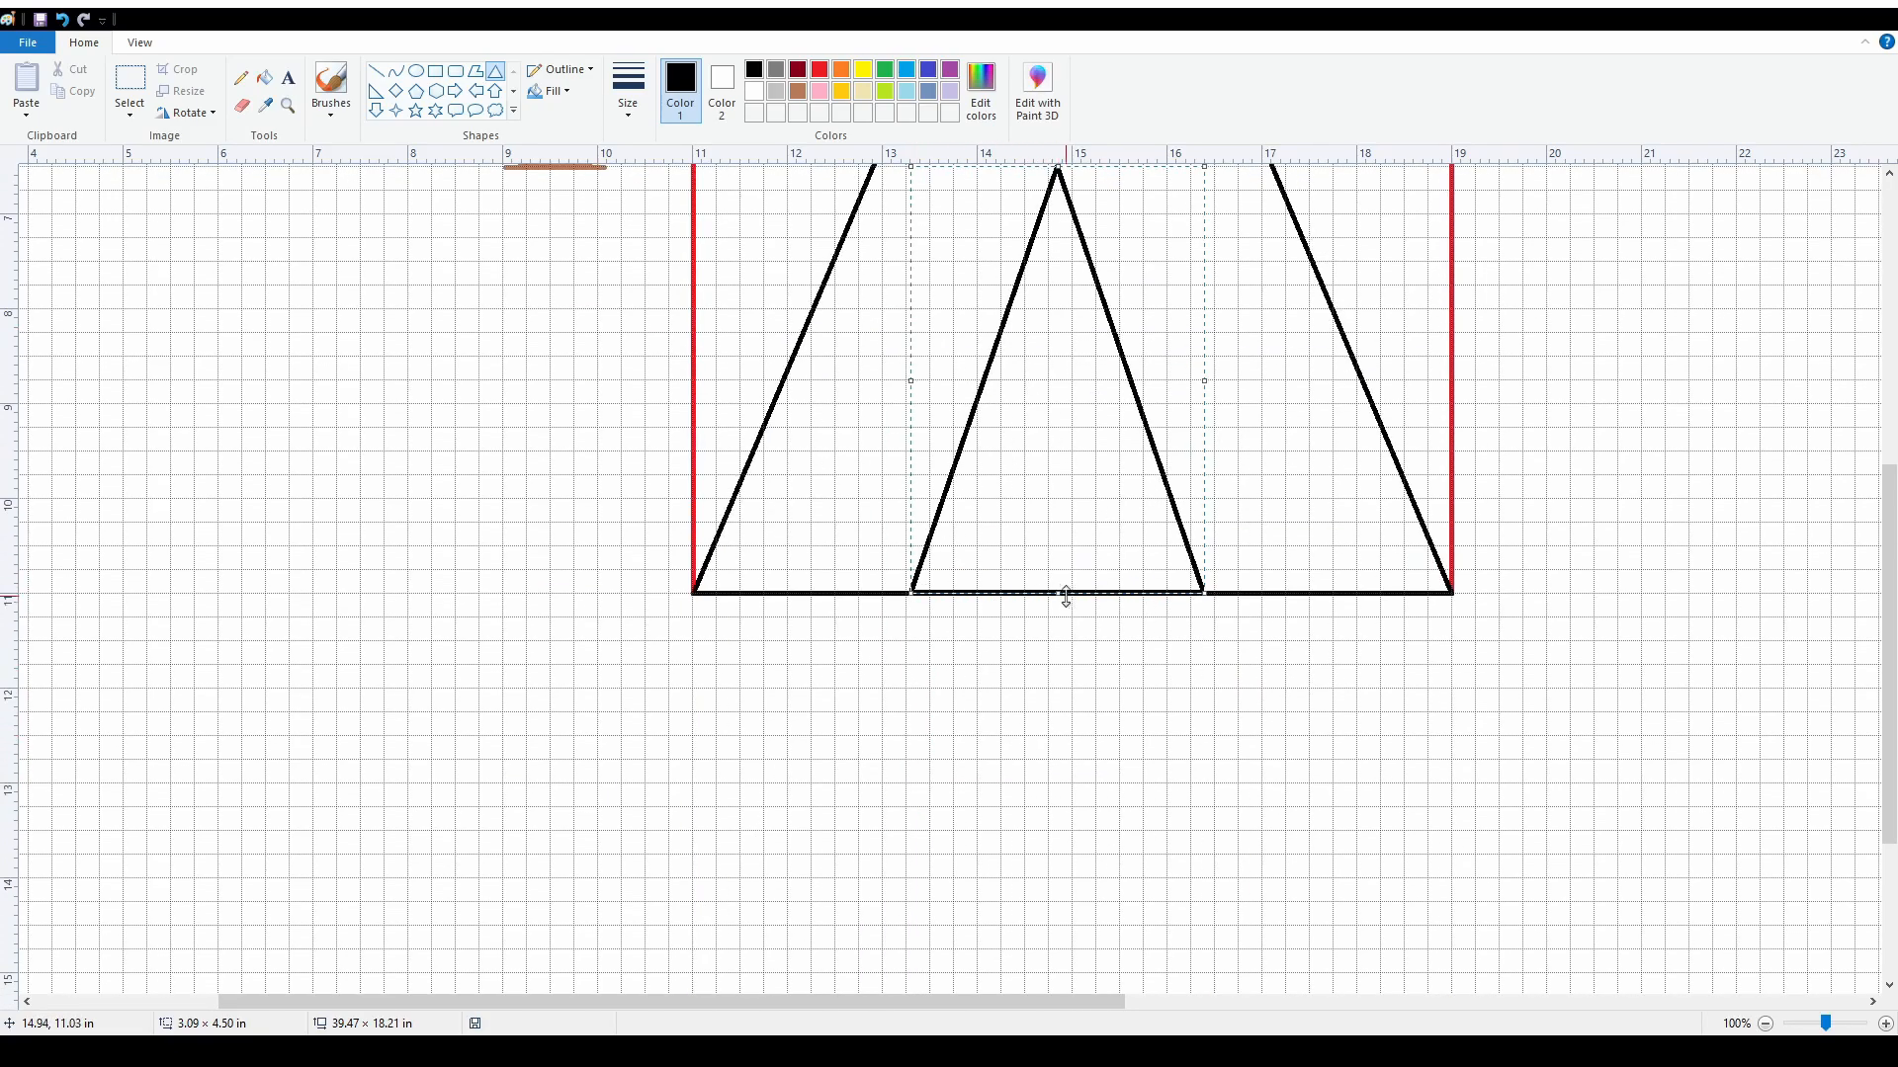
{"action": "left_click_drag", "start_coordinate": [1059, 593], "coordinate": [1056, 594]}
{"action": "scroll", "coordinate": [1401, 864], "scroll_direction": "up", "scroll_amount": 3}
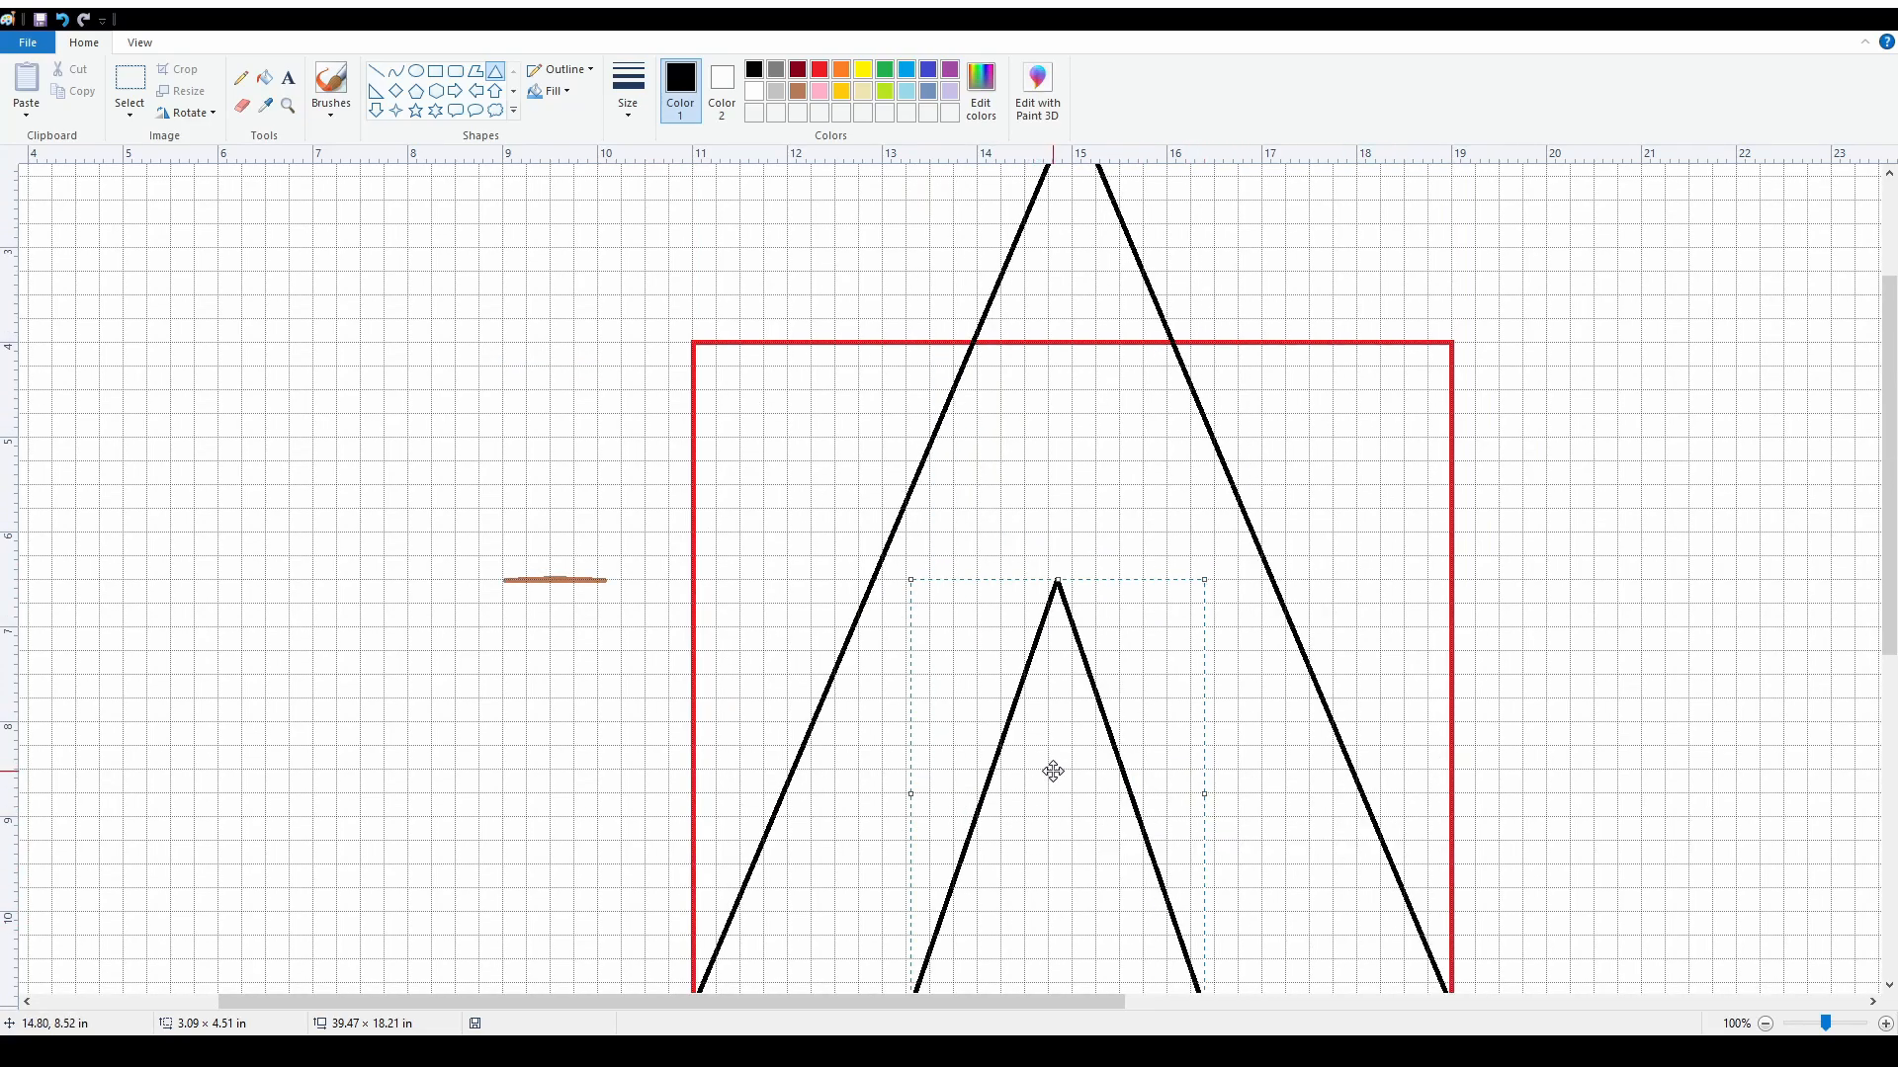
- Move the inner triangle up and slightly right until its apex coincides with the large triangle's apex
{"action": "key", "text": "Up"}
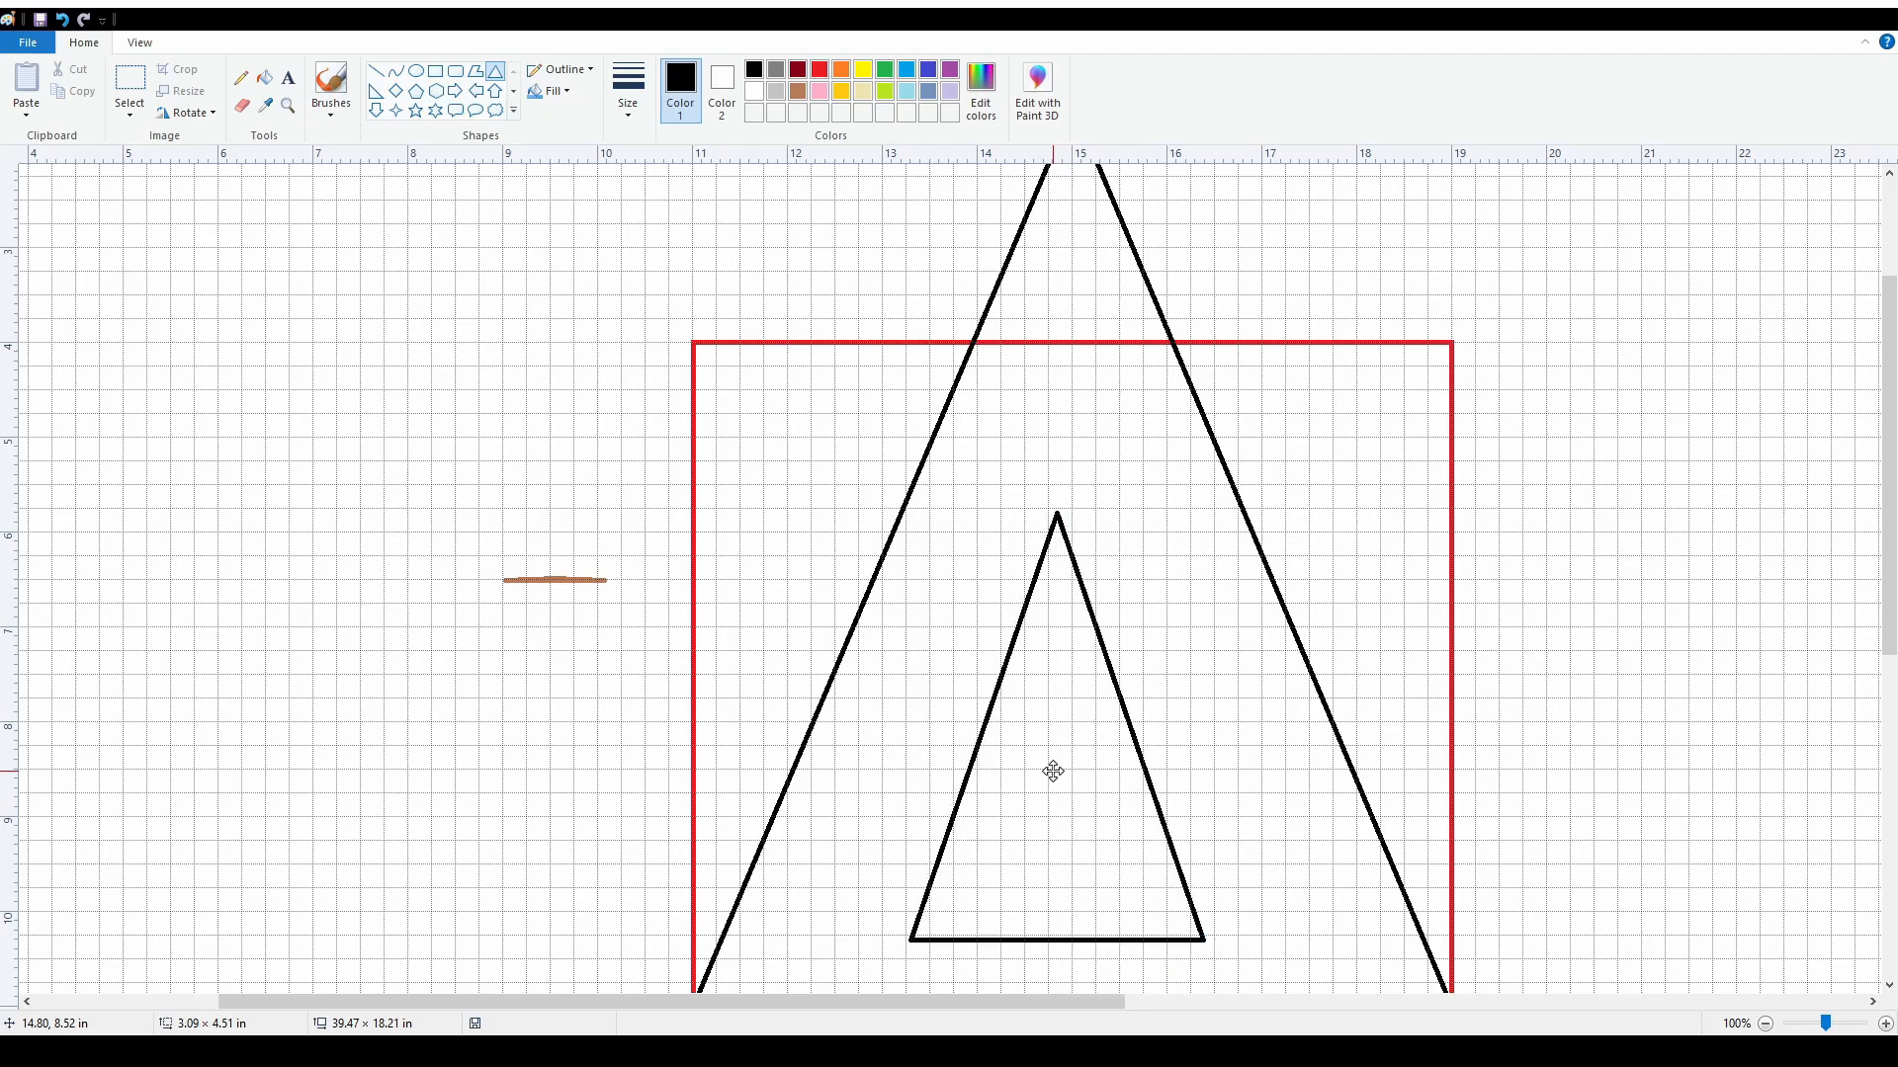
{"action": "key", "text": "Up"}
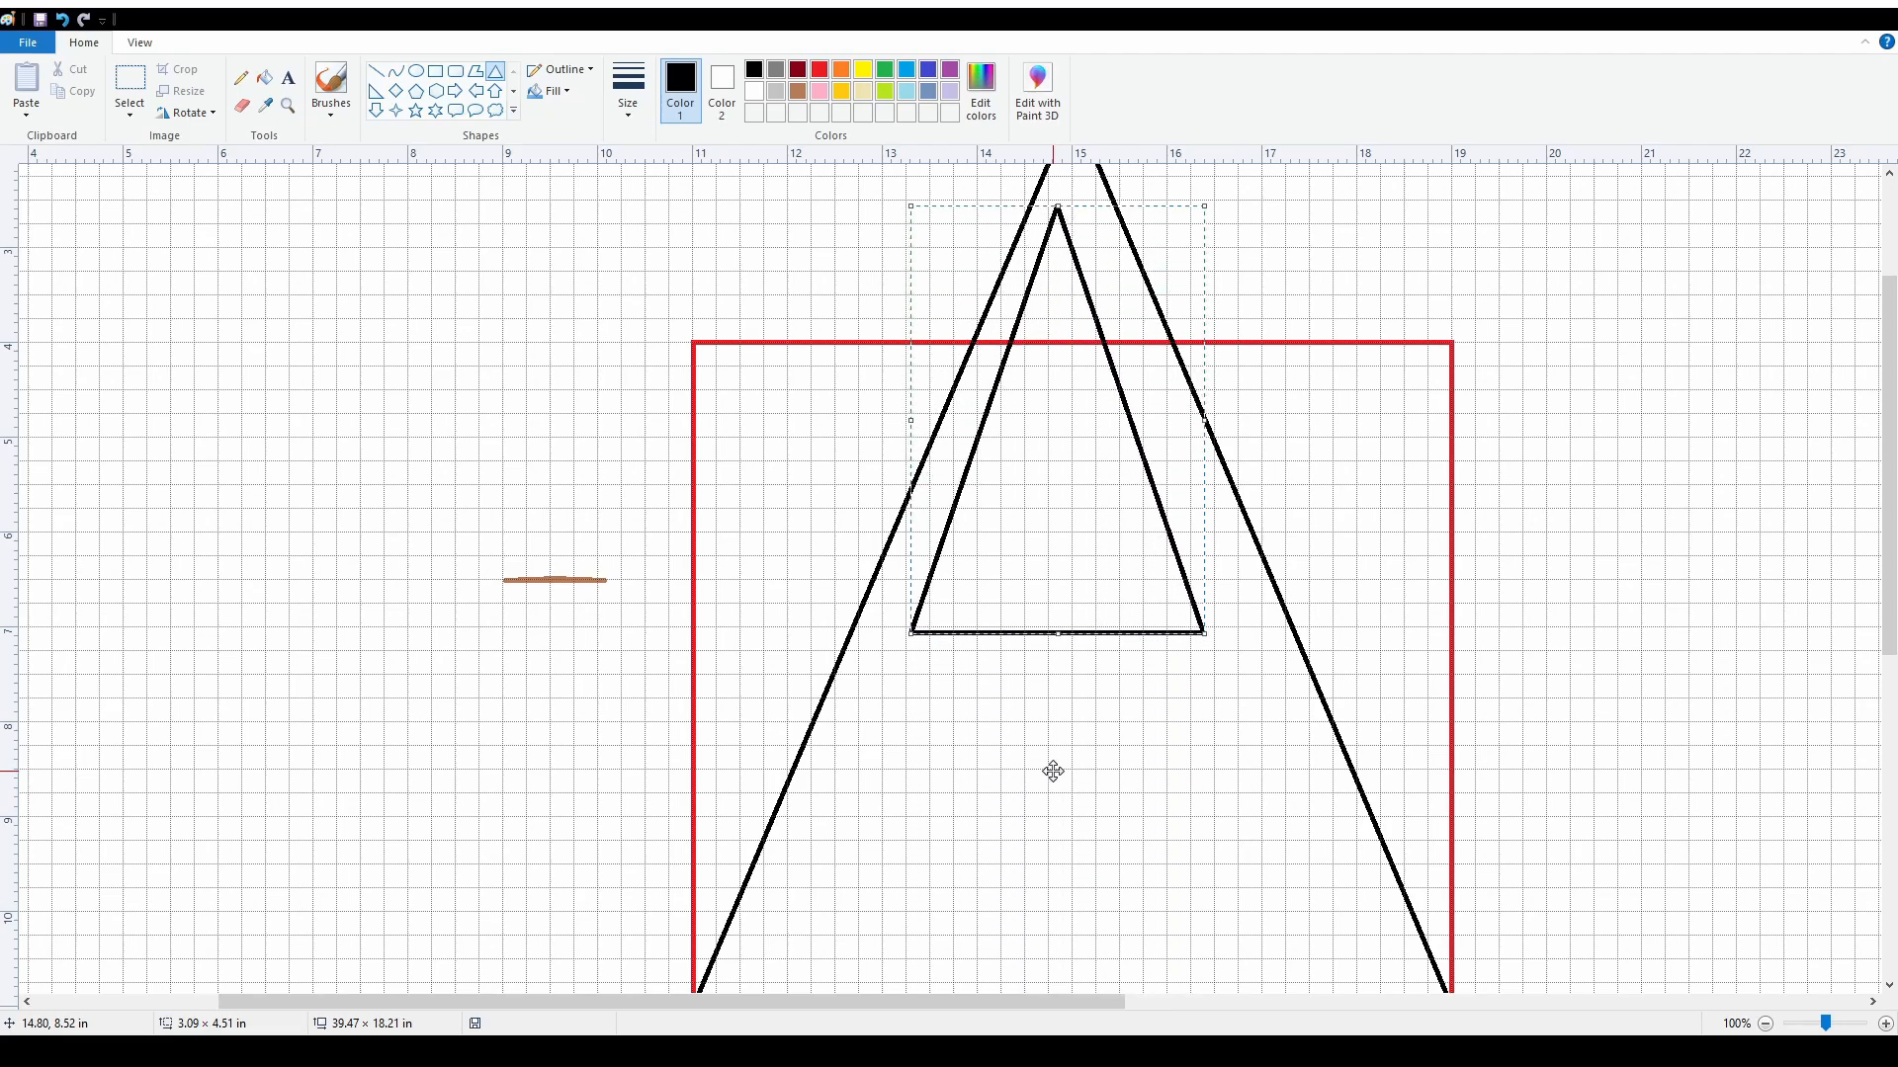
{"action": "scroll", "coordinate": [1052, 771], "scroll_direction": "up", "scroll_amount": 2}
{"action": "key", "text": "Up"}
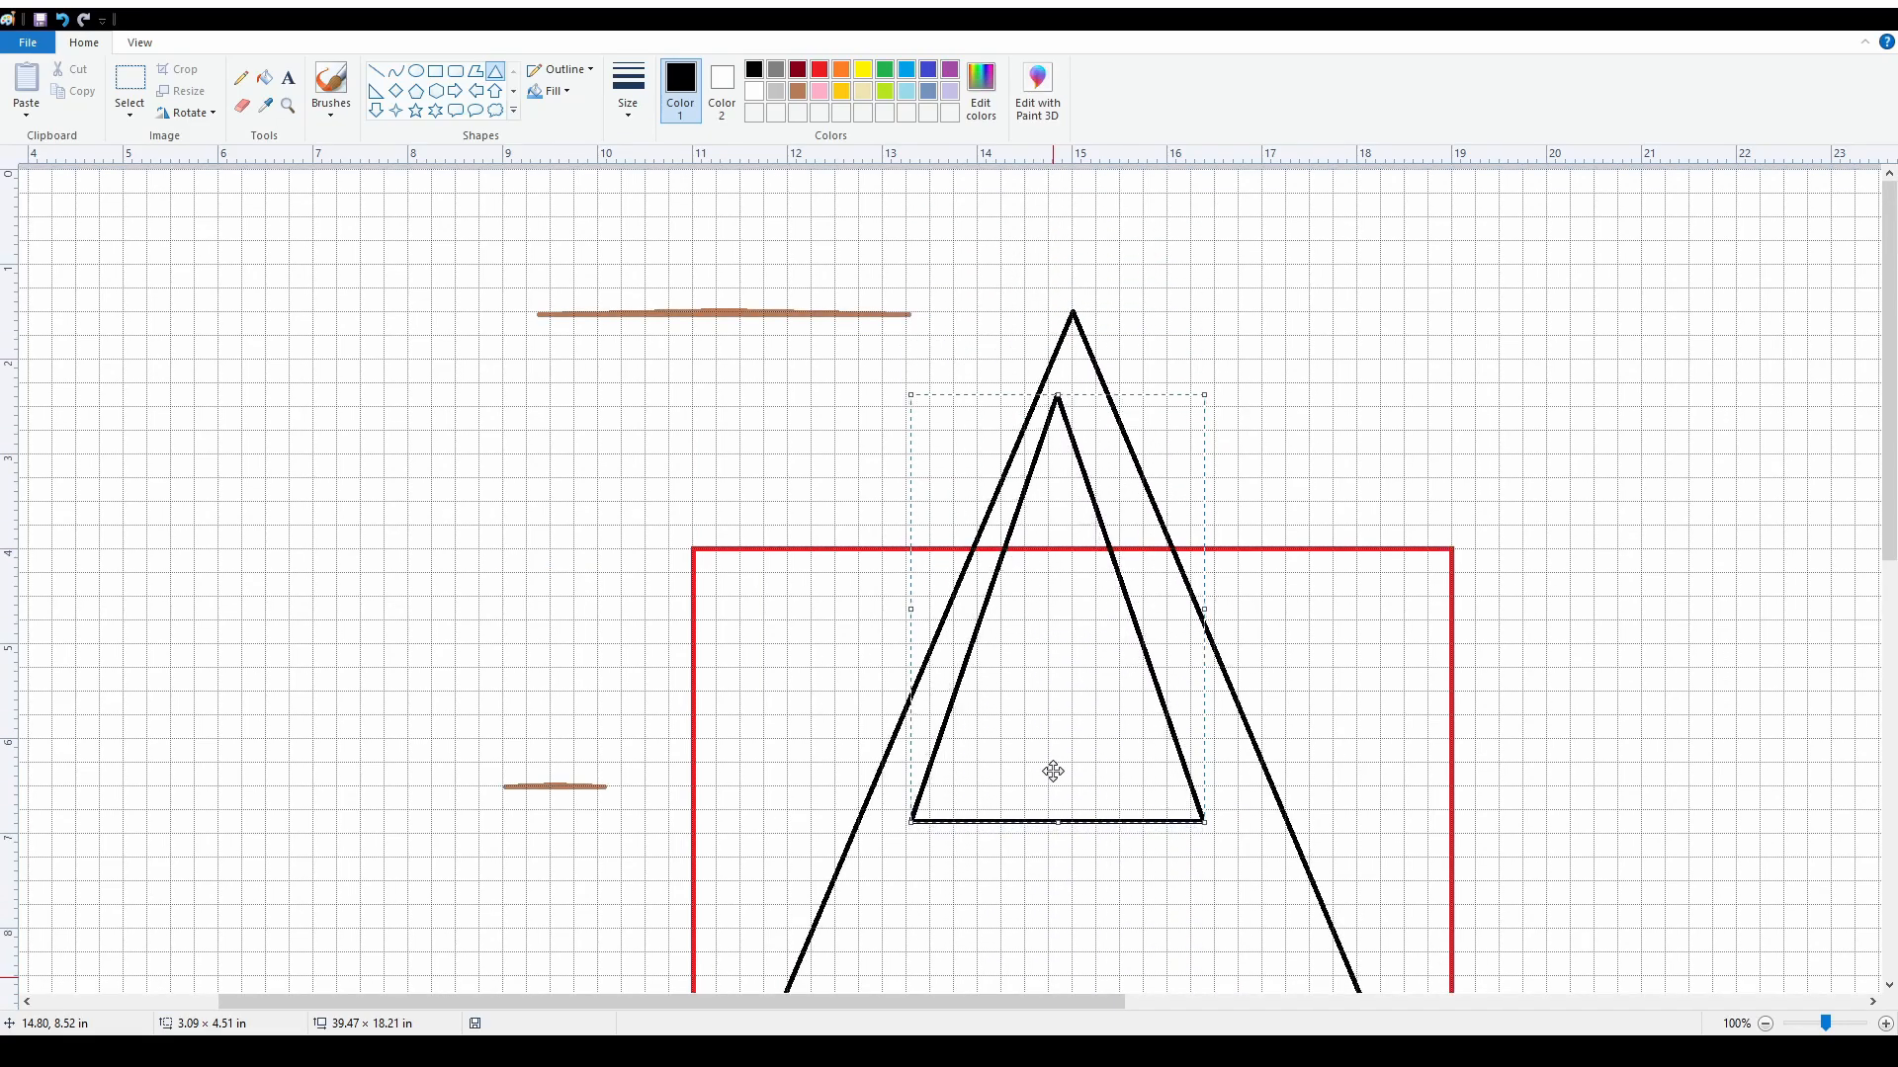
{"action": "key", "text": "Right"}
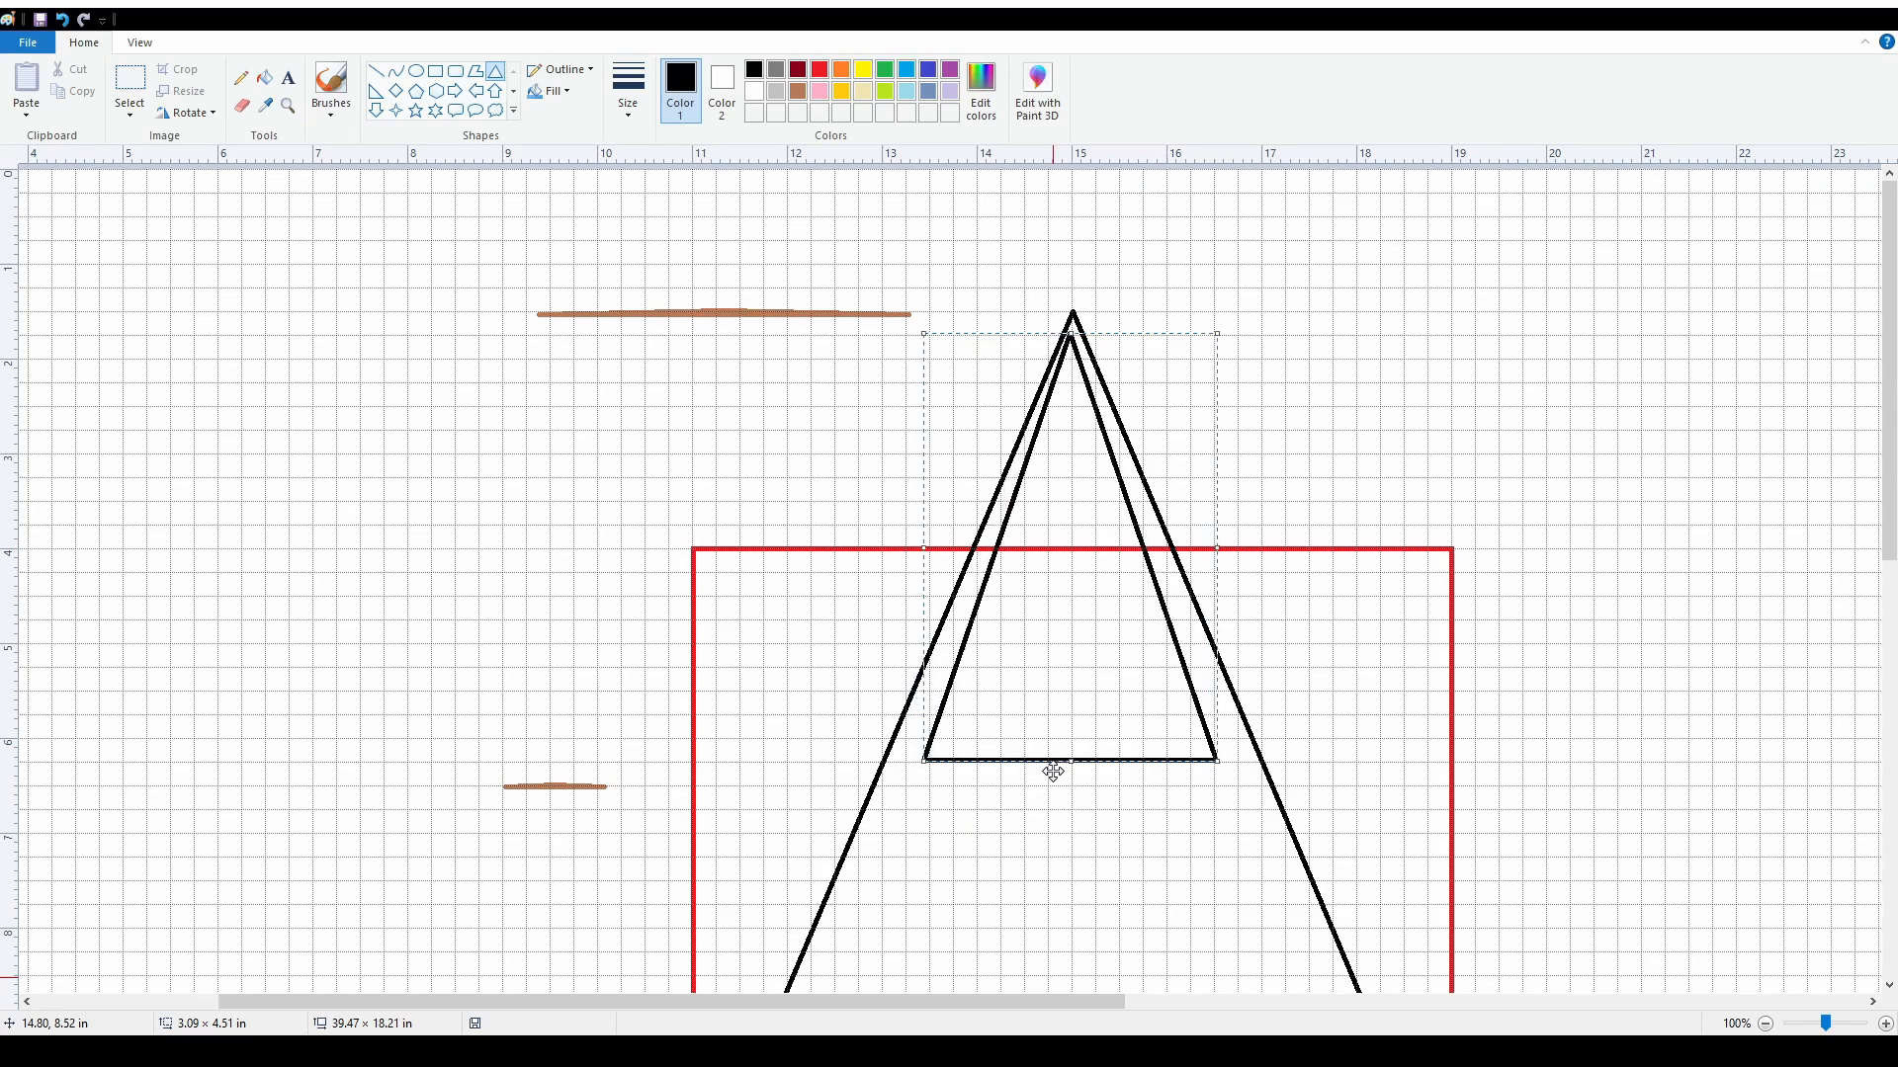
{"action": "key", "text": "Up"}
{"action": "key", "text": "Up"}
{"action": "key", "text": "Up"}
{"action": "key", "text": "Up"}
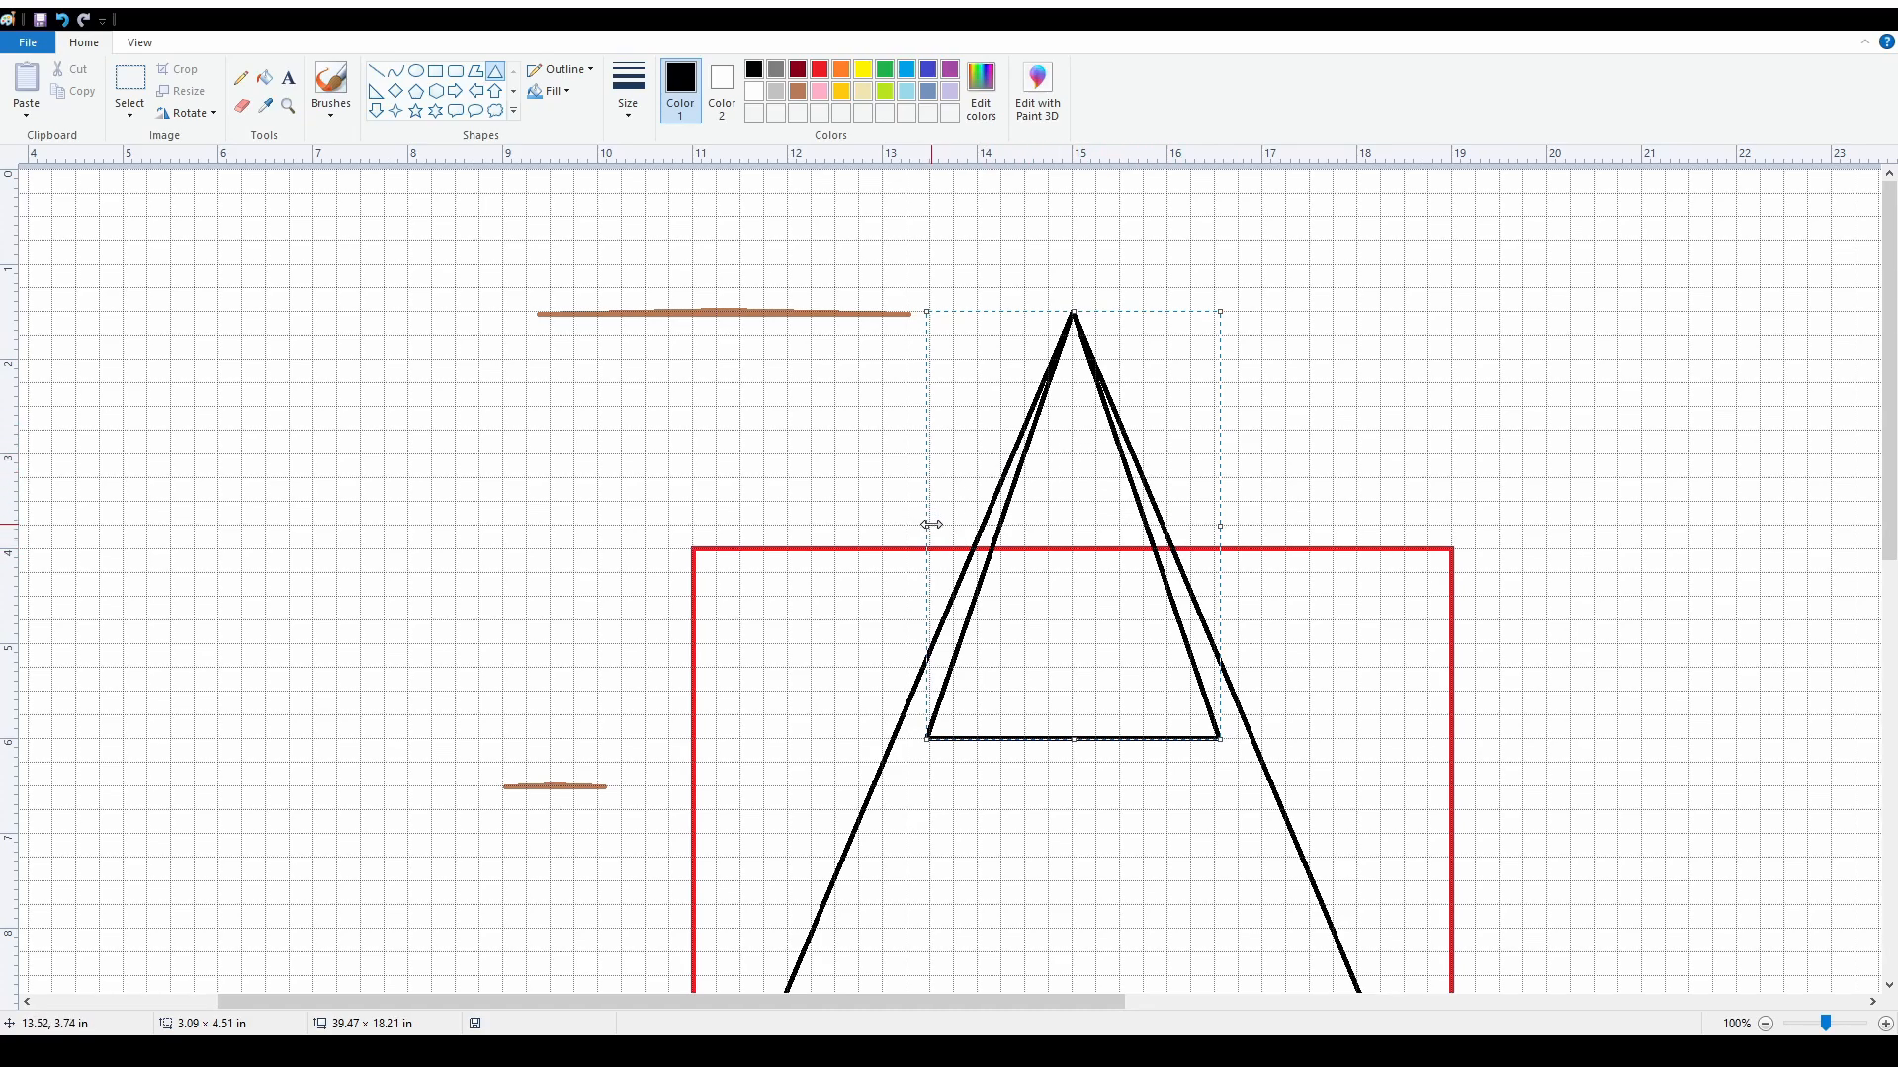
- Widen the small triangle on both sides to about 3.81 in so its slopes coincide with the large triangle's sides
{"action": "left_click_drag", "start_coordinate": [931, 525], "coordinate": [894, 523]}
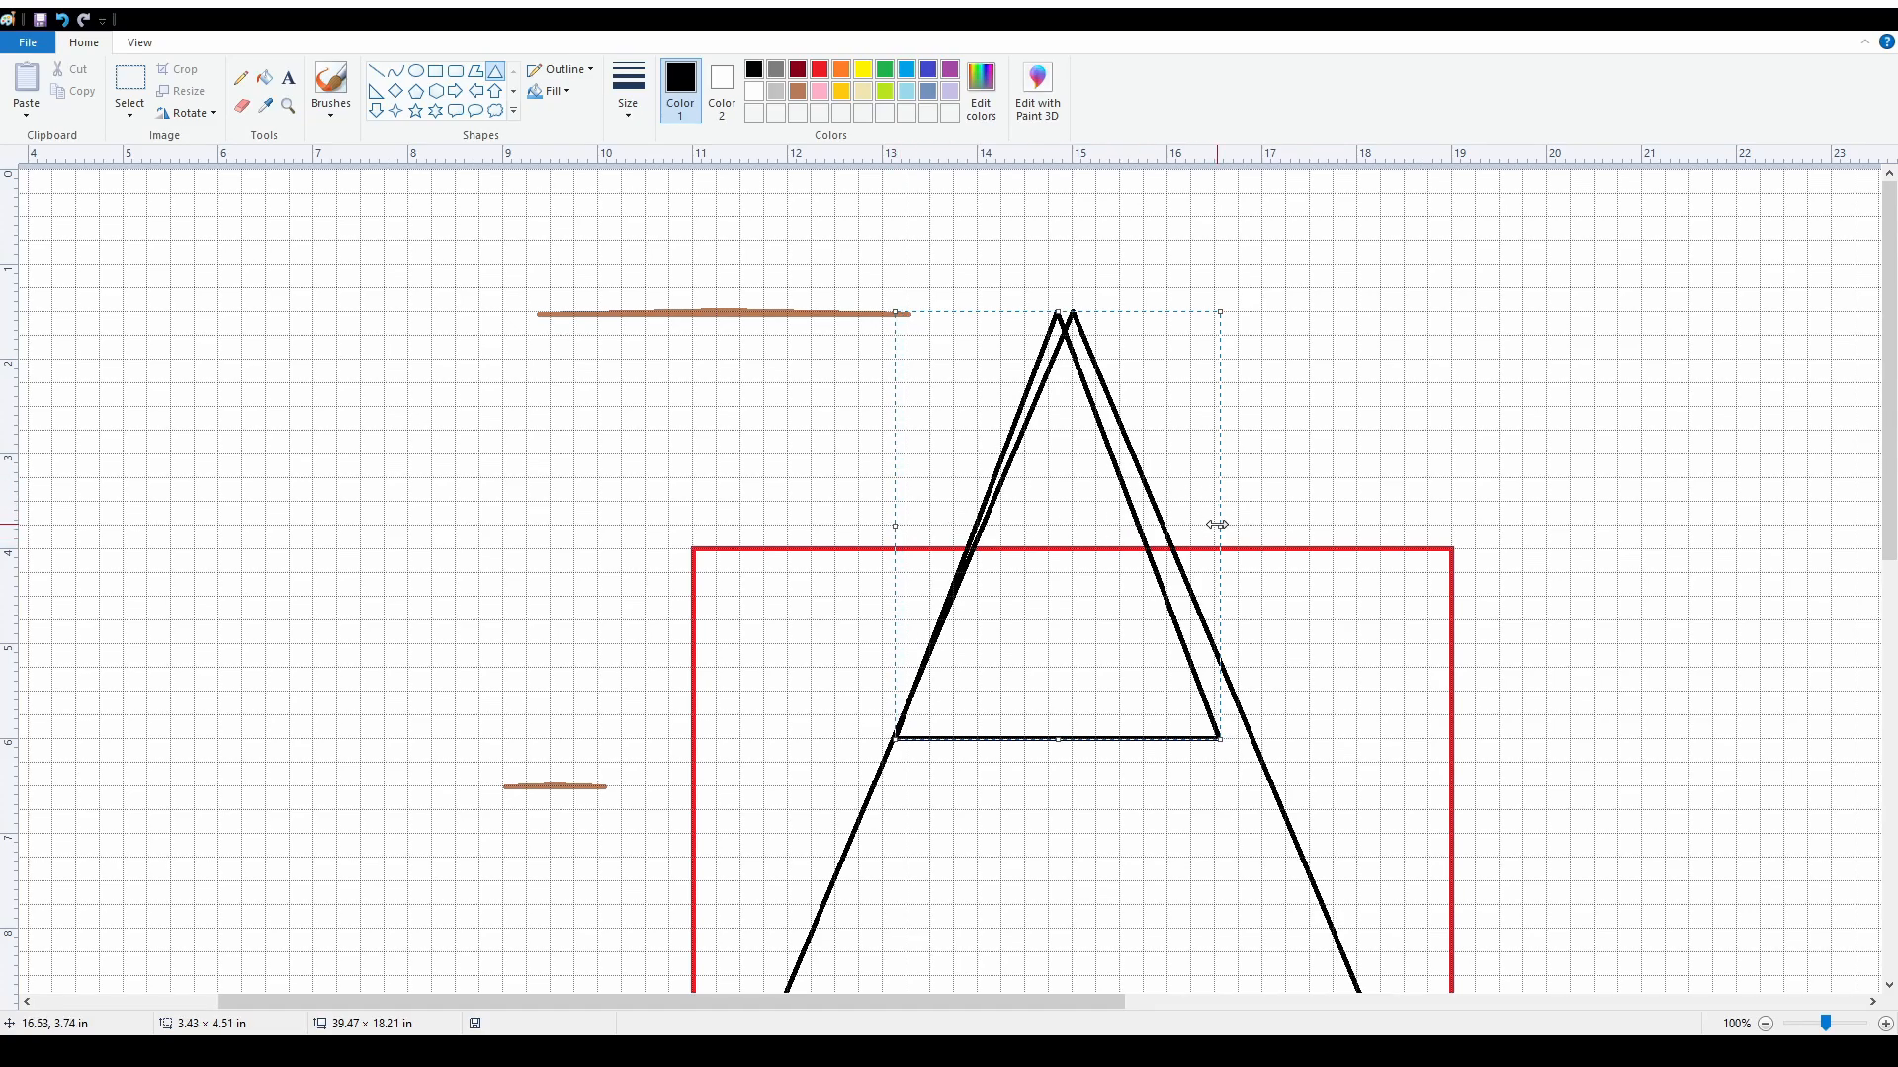
{"action": "left_click_drag", "start_coordinate": [1217, 524], "coordinate": [1250, 524]}
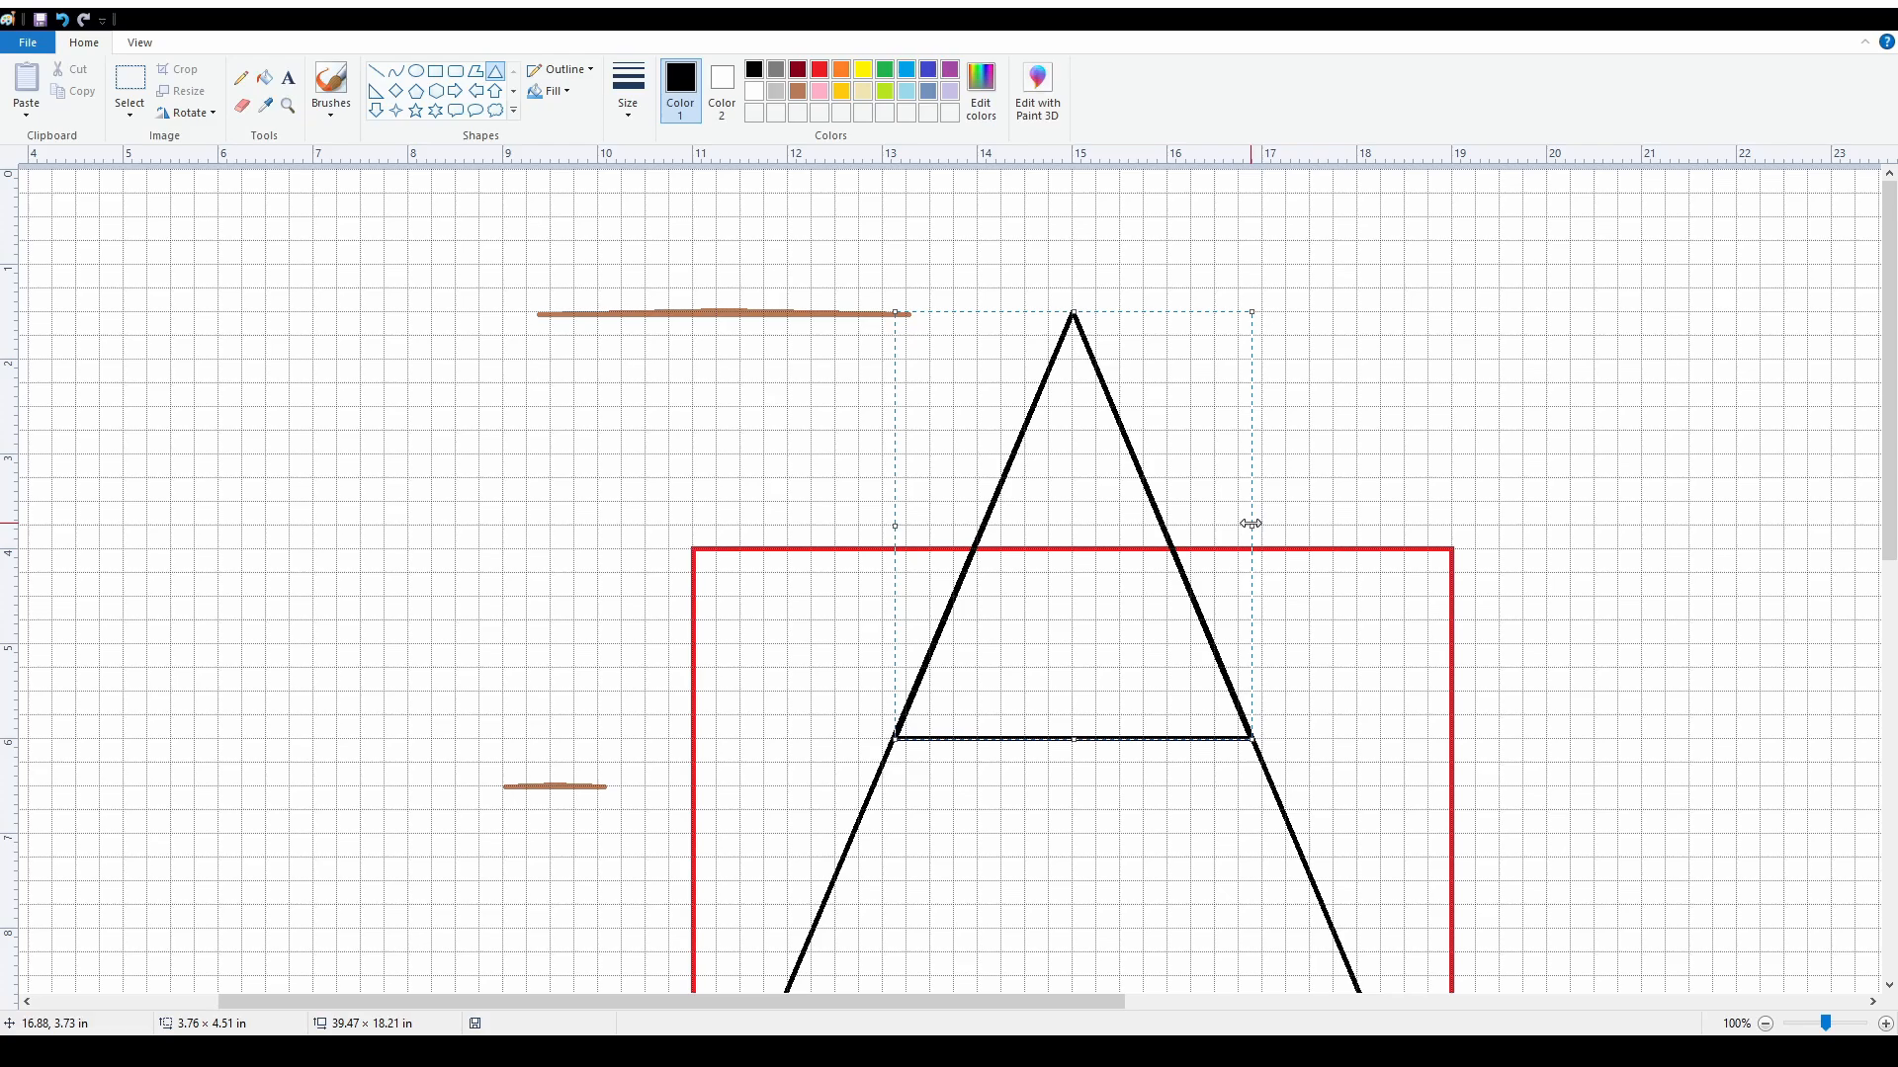
{"action": "left_click_drag", "start_coordinate": [1251, 524], "coordinate": [1252, 524]}
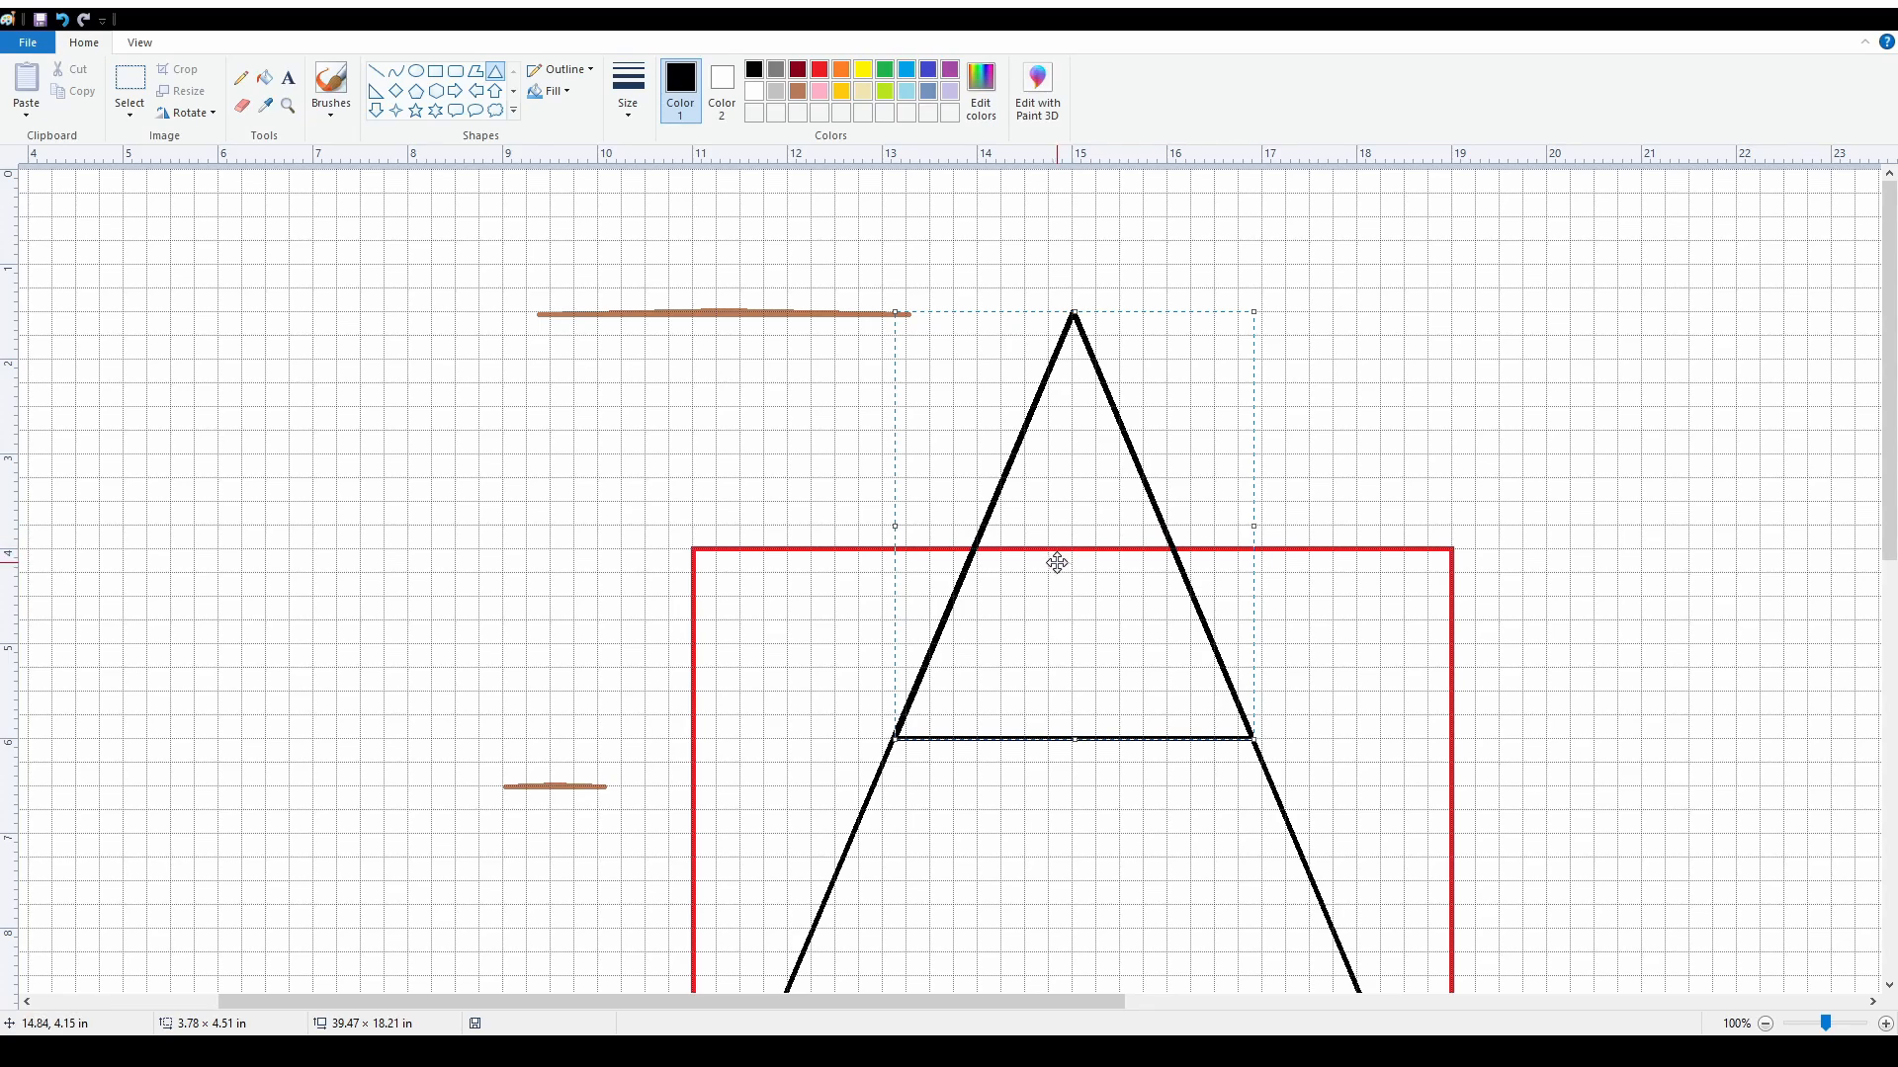
{"action": "left_click_drag", "start_coordinate": [895, 526], "coordinate": [891, 526]}
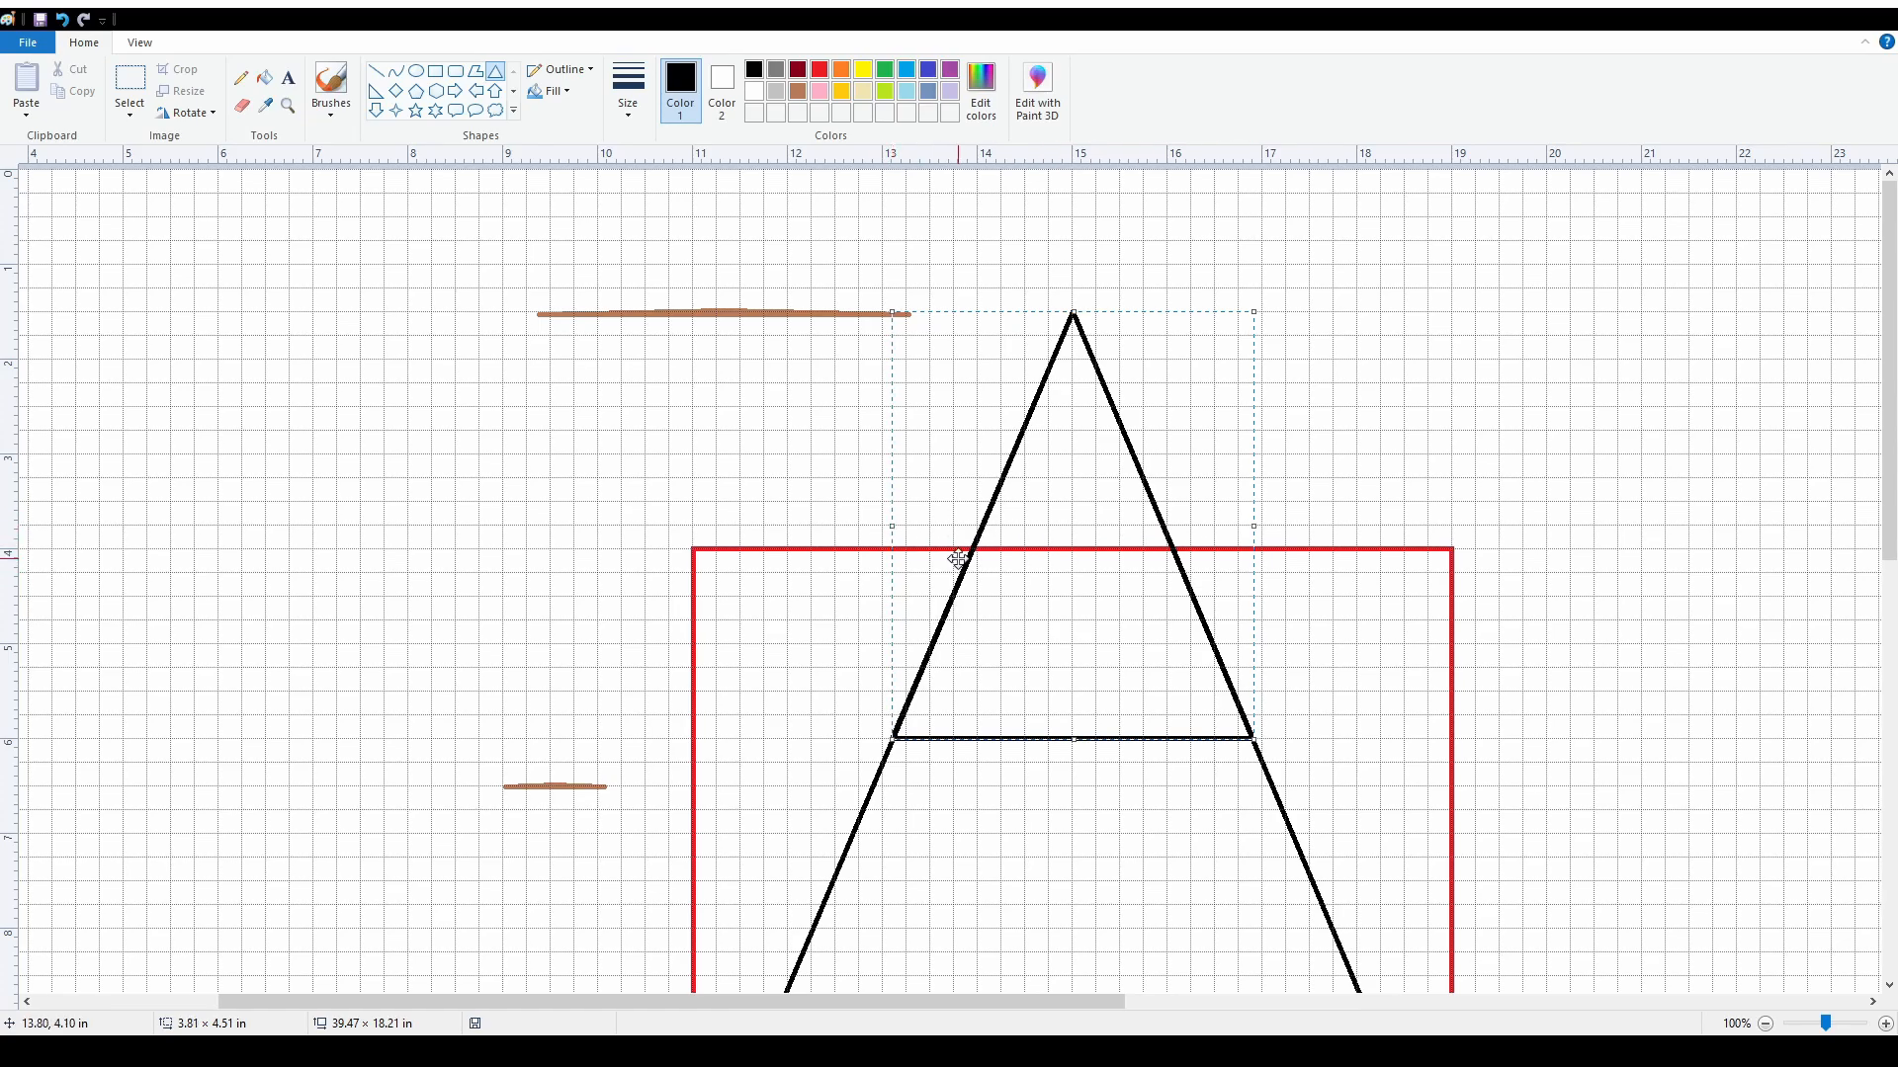
{"action": "left_click_drag", "start_coordinate": [1253, 525], "coordinate": [1252, 522]}
- Move the small triangle straight down until its base lies on the large triangle's base, and deselect it
{"action": "scroll", "coordinate": [1072, 645], "scroll_direction": "down", "scroll_amount": 2}
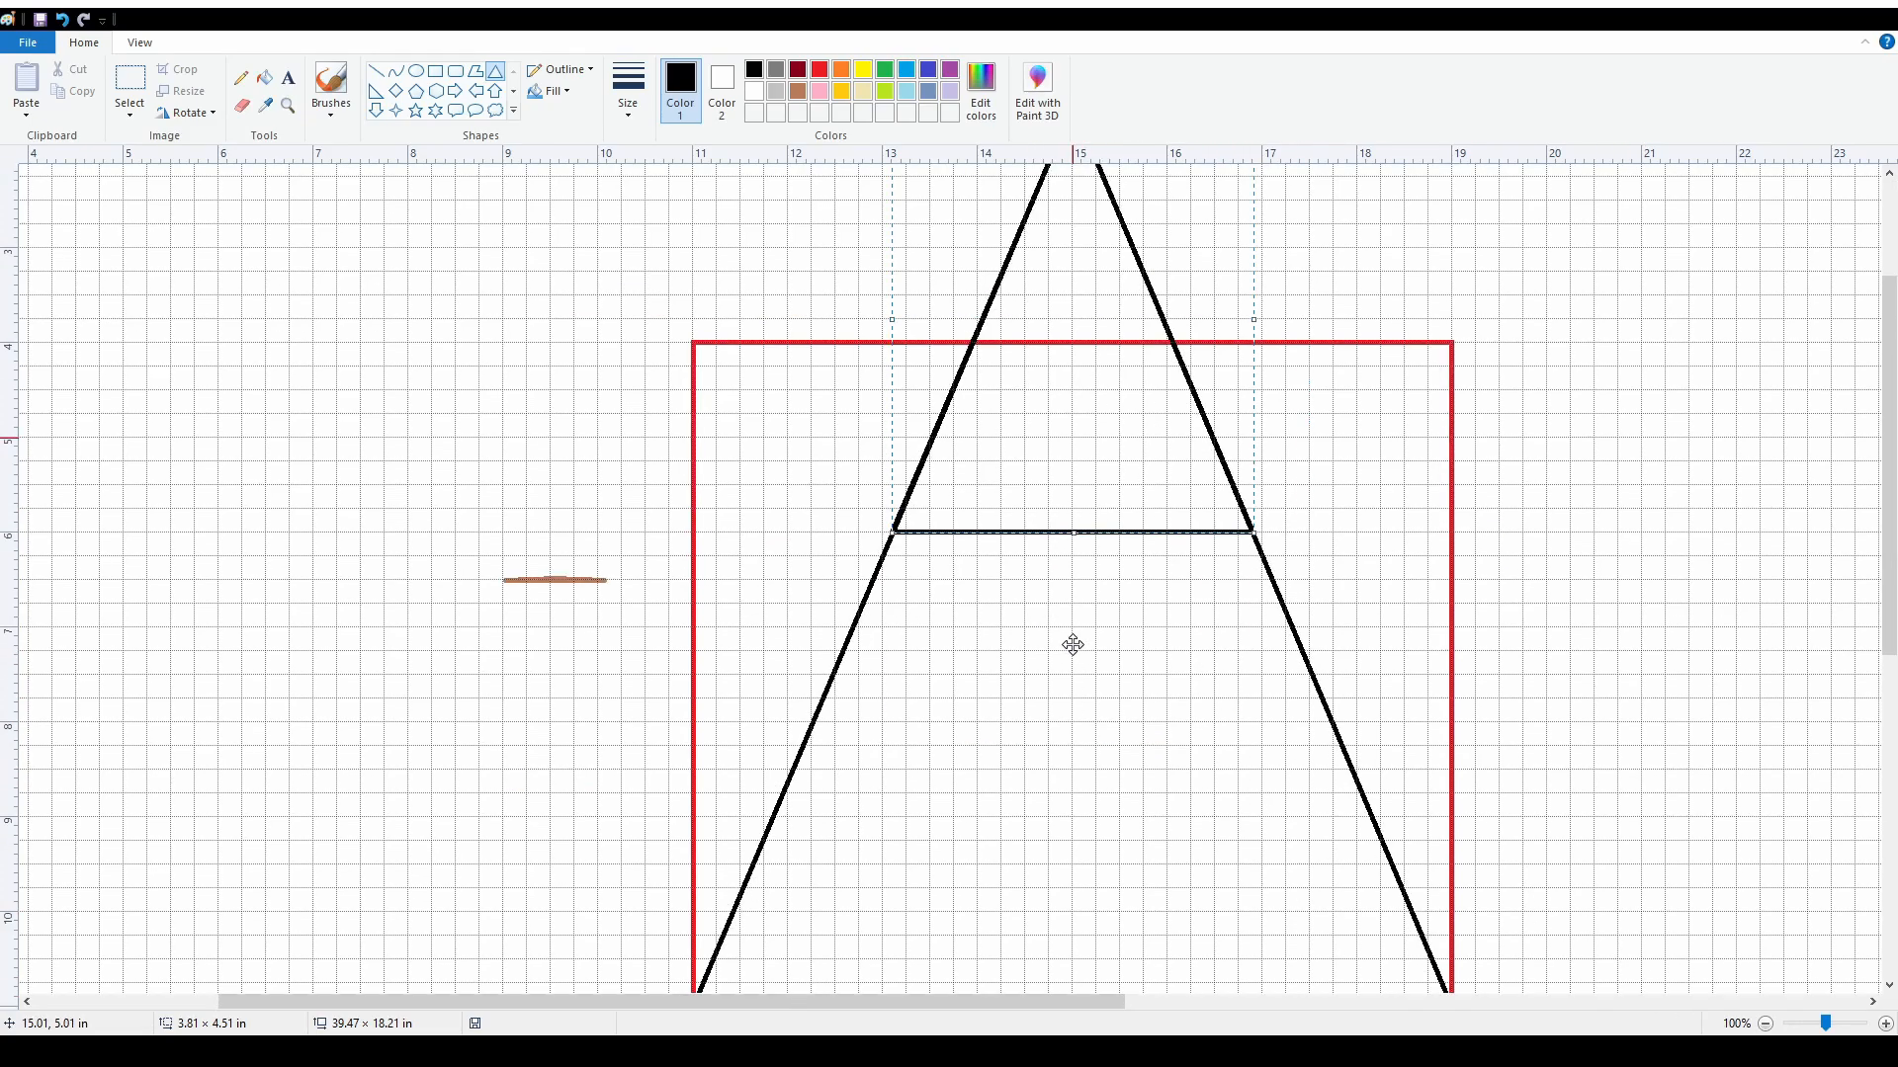
{"action": "key", "text": "Down"}
{"action": "key", "text": "Down"}
{"action": "key", "text": "Down"}
{"action": "key", "text": "Down"}
{"action": "key", "text": "Down"}
{"action": "key", "text": "Down"}
{"action": "key", "text": "Down"}
{"action": "key", "text": "Down"}
{"action": "key", "text": "Down"}
{"action": "key", "text": "Down"}
{"action": "key", "text": "Down"}
{"action": "key", "text": "Down"}
{"action": "key", "text": "Down"}
{"action": "key", "text": "Down"}
{"action": "key", "text": "Down"}
{"action": "key", "text": "Down"}
{"action": "key", "text": "Down"}
{"action": "key", "text": "Down"}
{"action": "key", "text": "Down"}
{"action": "key", "text": "Down"}
{"action": "key", "text": "Down"}
{"action": "key", "text": "Down"}
{"action": "key", "text": "Down"}
{"action": "key", "text": "Down"}
{"action": "key", "text": "Down"}
{"action": "key", "text": "Down"}
{"action": "key", "text": "Down"}
{"action": "key", "text": "Down"}
{"action": "key", "text": "Down"}
{"action": "key", "text": "Down"}
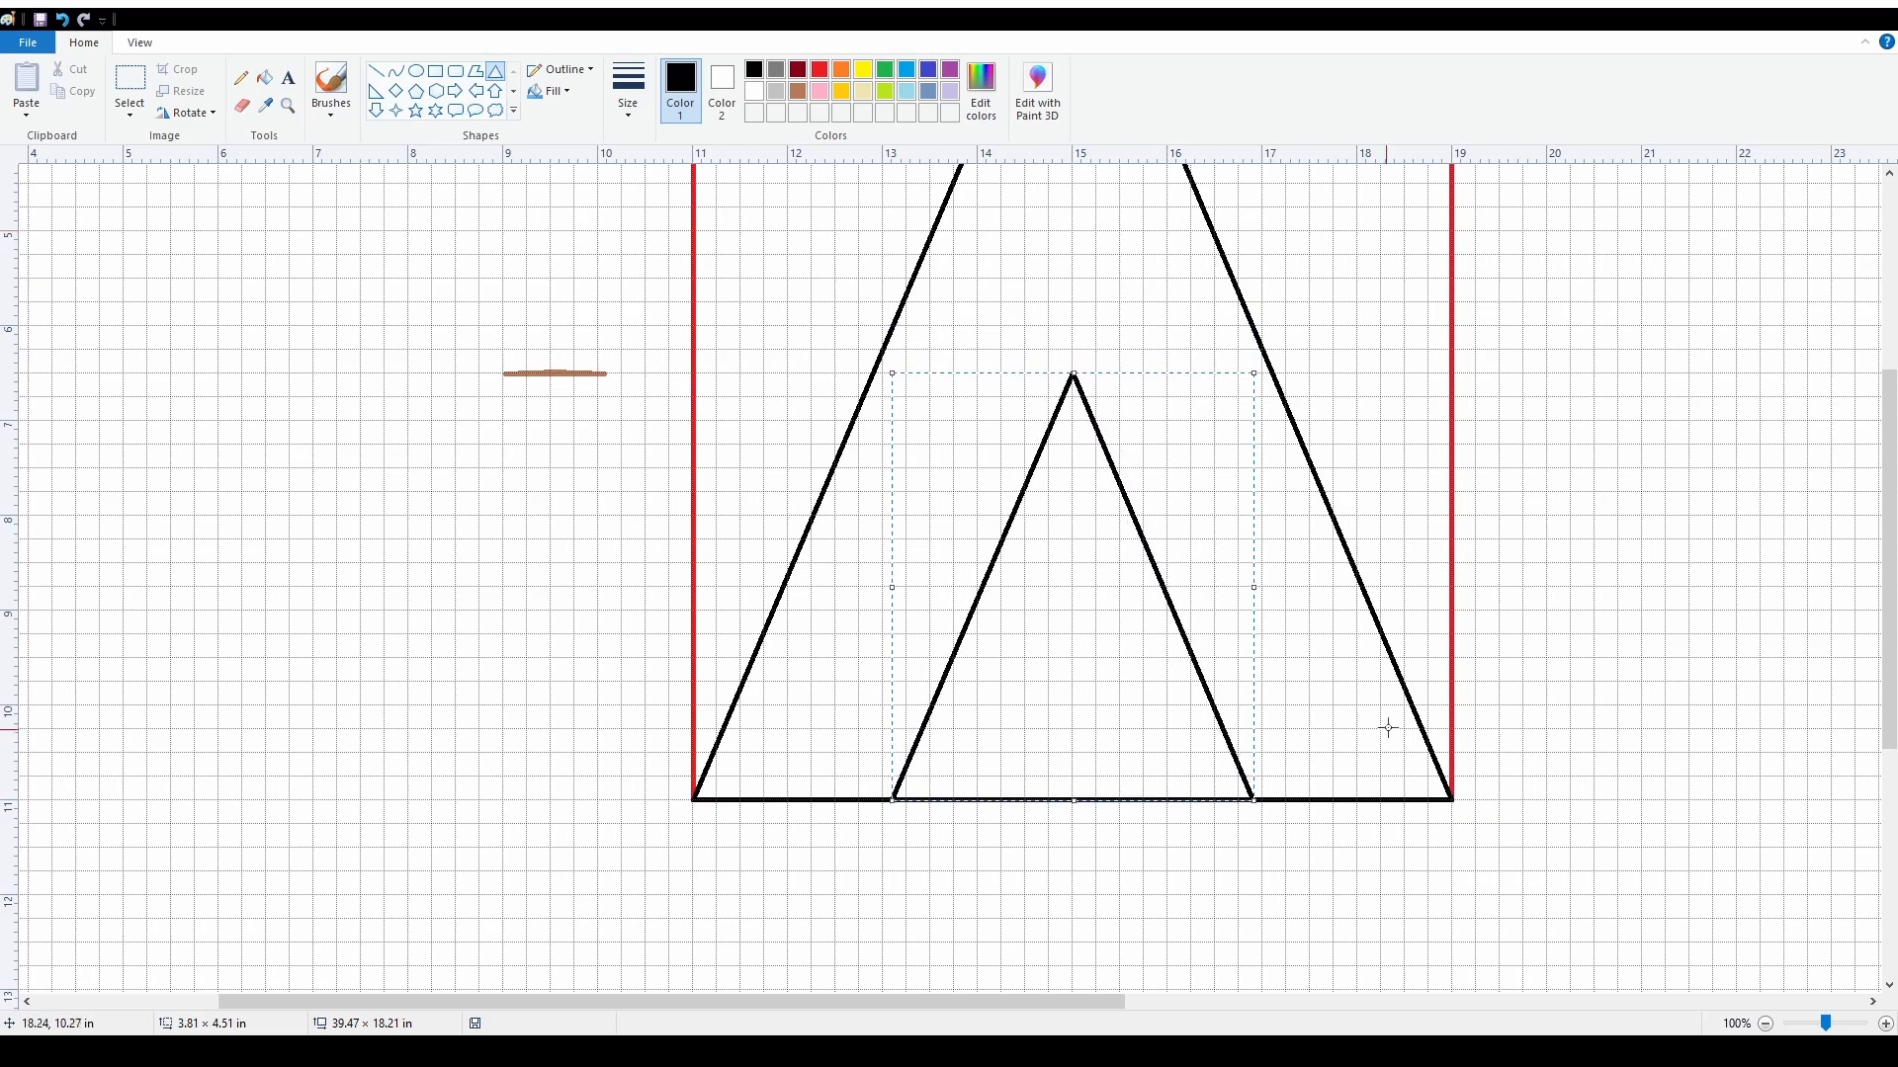
{"action": "left_click", "coordinate": [1764, 1024]}
{"action": "left_click_drag", "start_coordinate": [968, 1002], "coordinate": [943, 1002]}
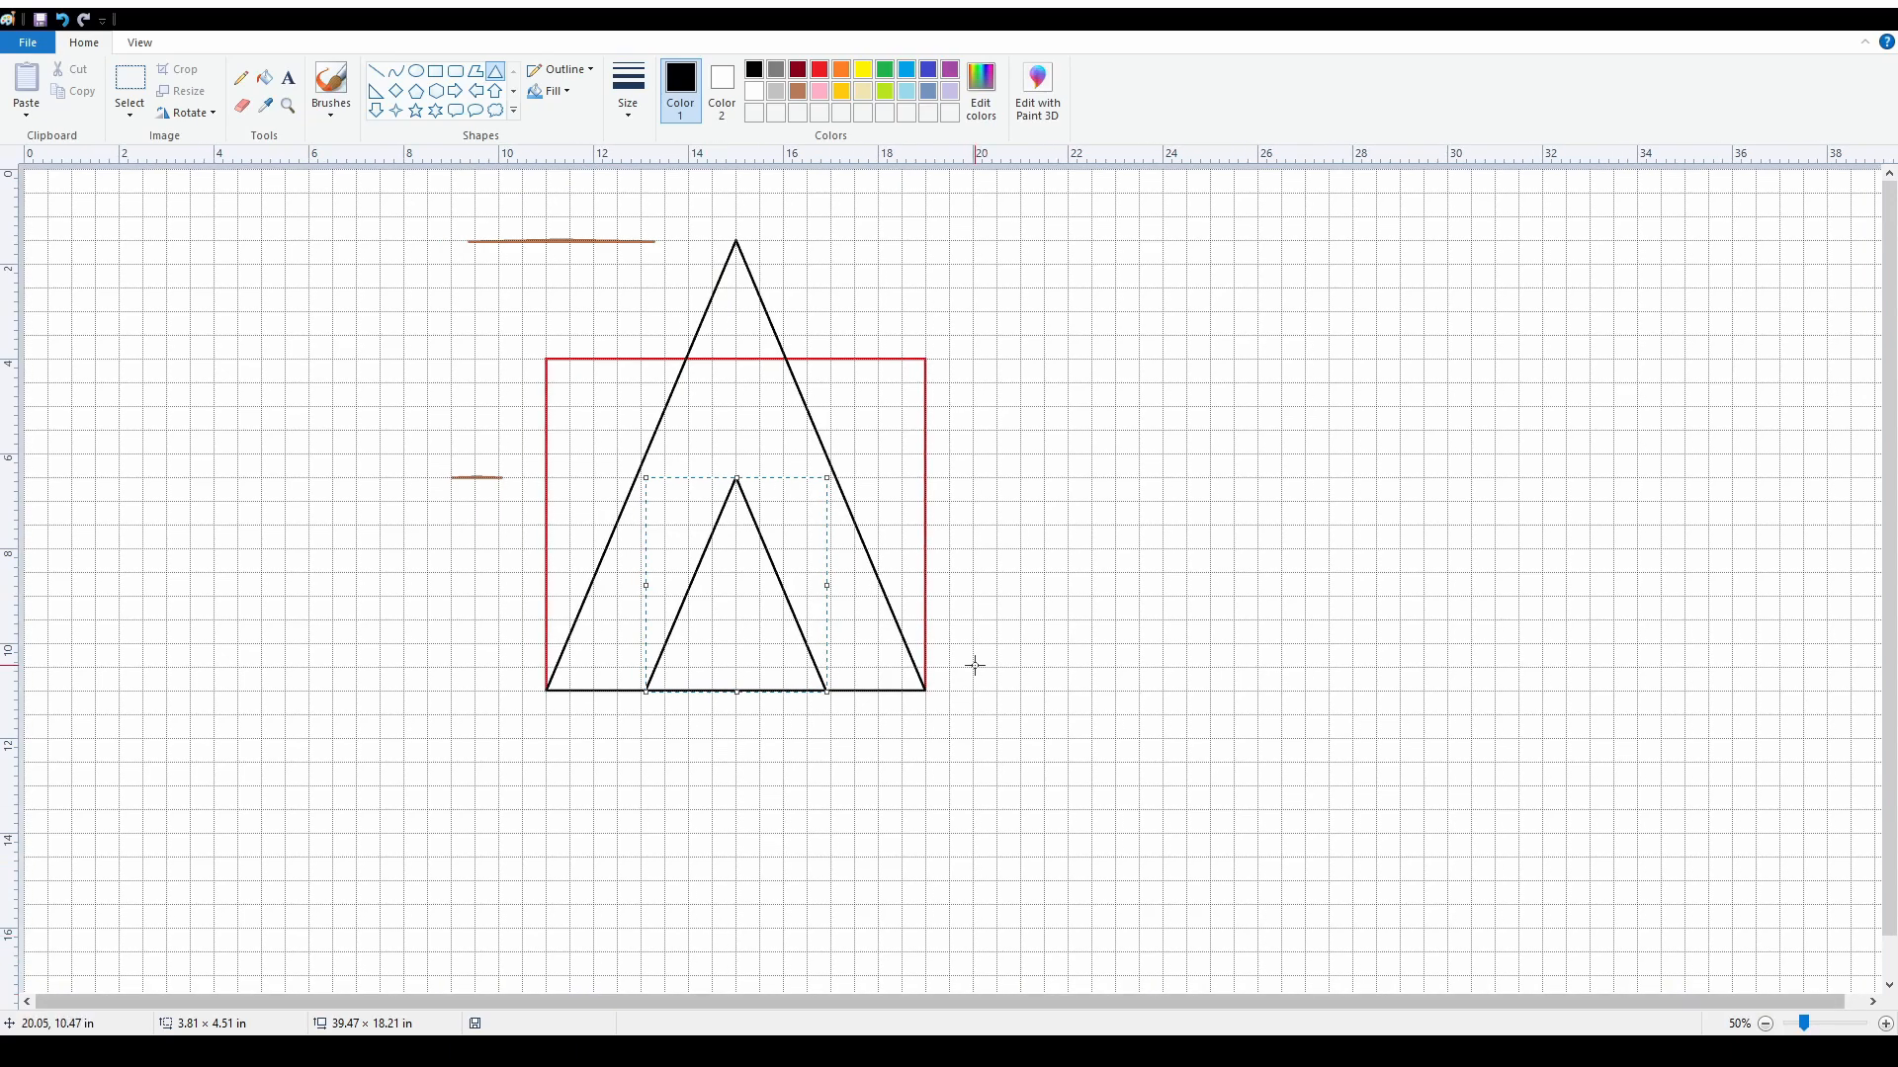
{"action": "left_click", "coordinate": [1053, 673]}
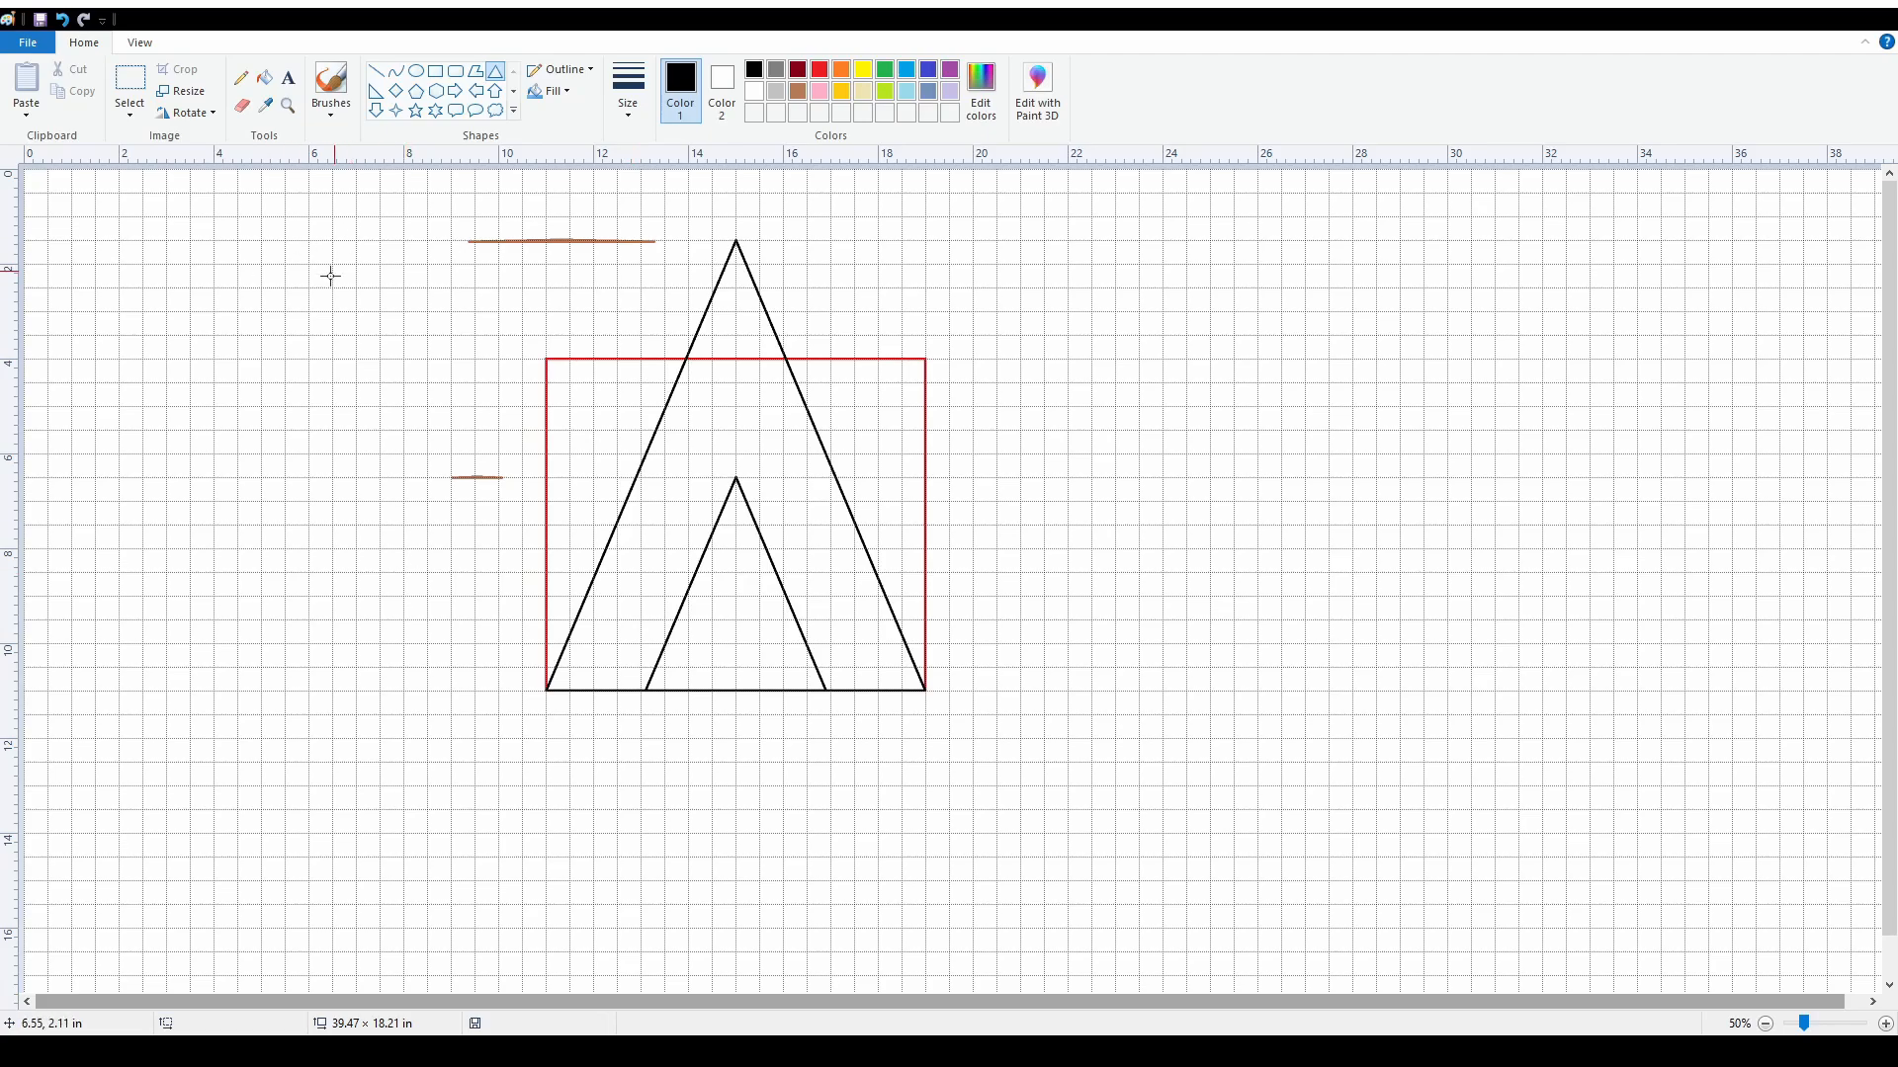
- Draw a black line spanning about 0.99 × 2.30 in along the inner triangle's right side, extending it below the base
{"action": "left_click", "coordinate": [375, 71]}
{"action": "left_click_drag", "start_coordinate": [795, 619], "coordinate": [843, 728]}
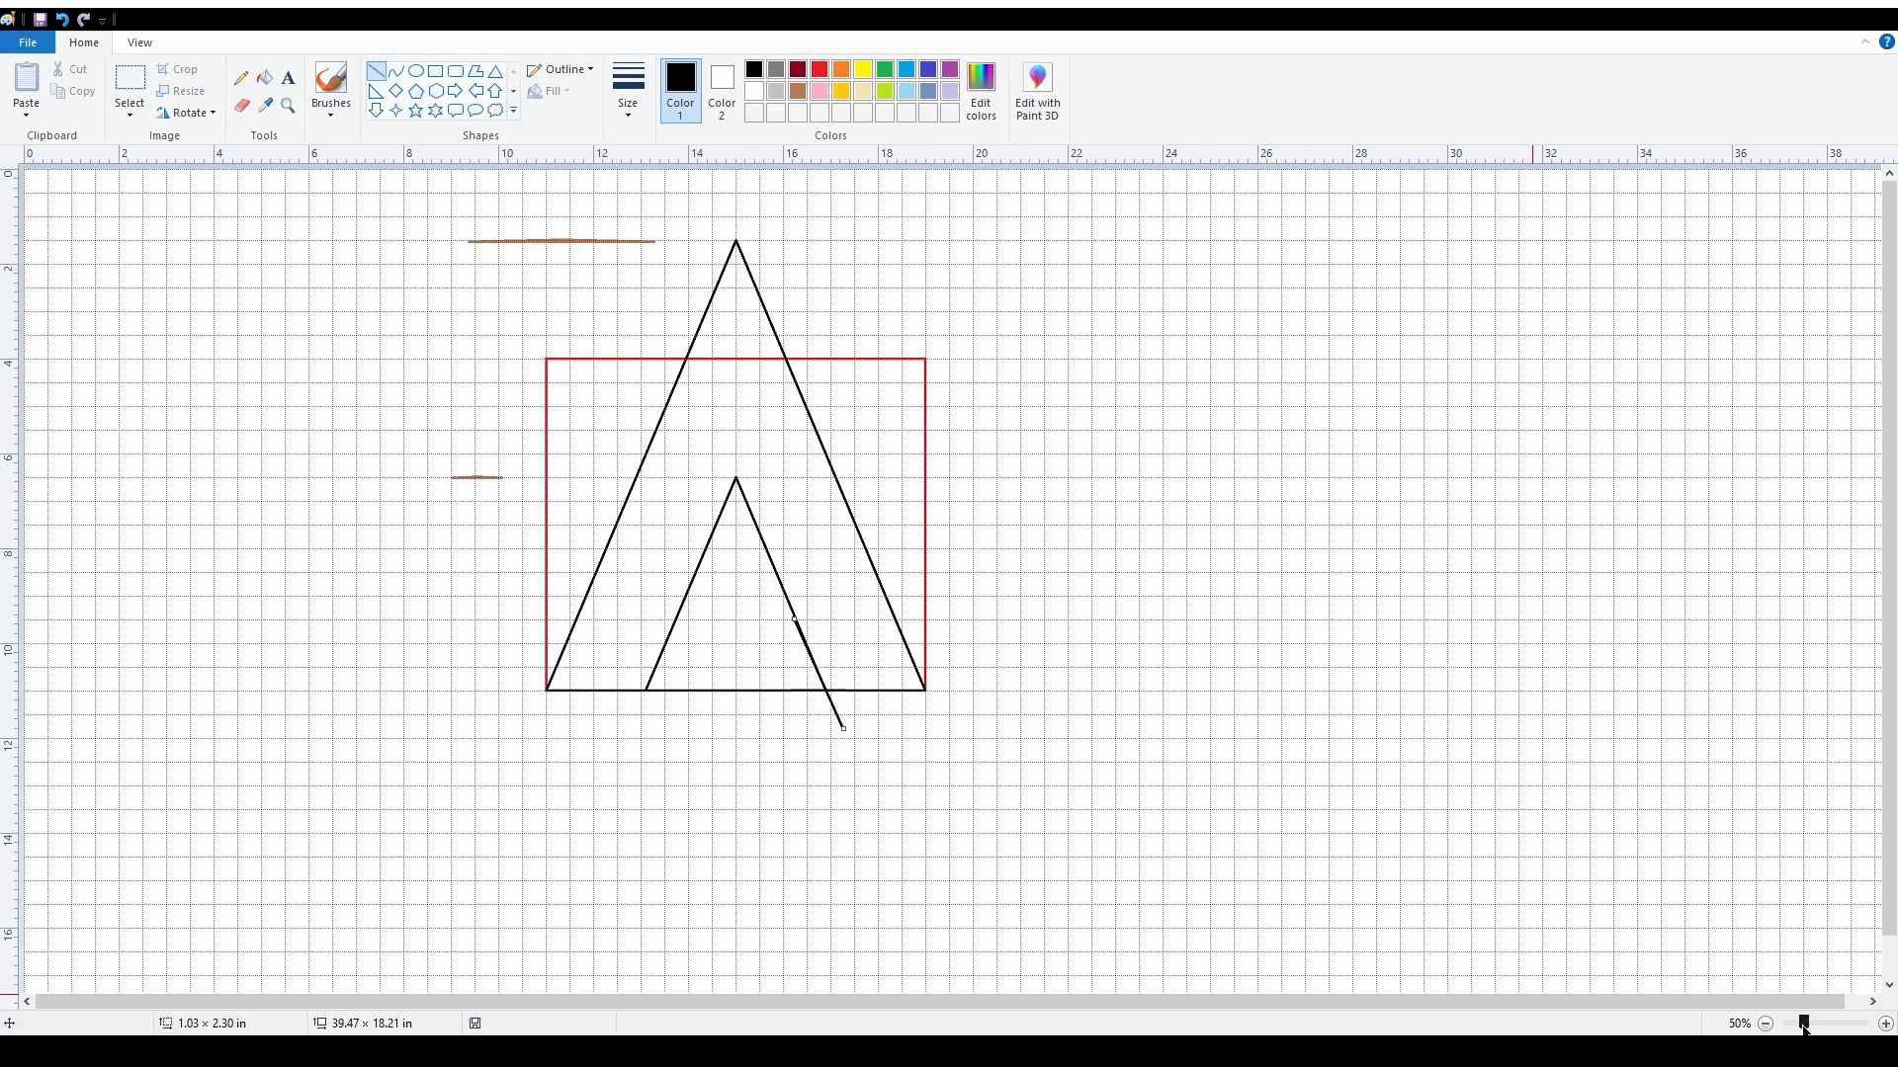
{"action": "left_click", "coordinate": [1884, 1024]}
{"action": "left_click_drag", "start_coordinate": [768, 1004], "coordinate": [1000, 1008]}
{"action": "scroll", "coordinate": [1001, 818], "scroll_direction": "down", "scroll_amount": 2}
{"action": "scroll", "coordinate": [1001, 818], "scroll_direction": "down", "scroll_amount": 2}
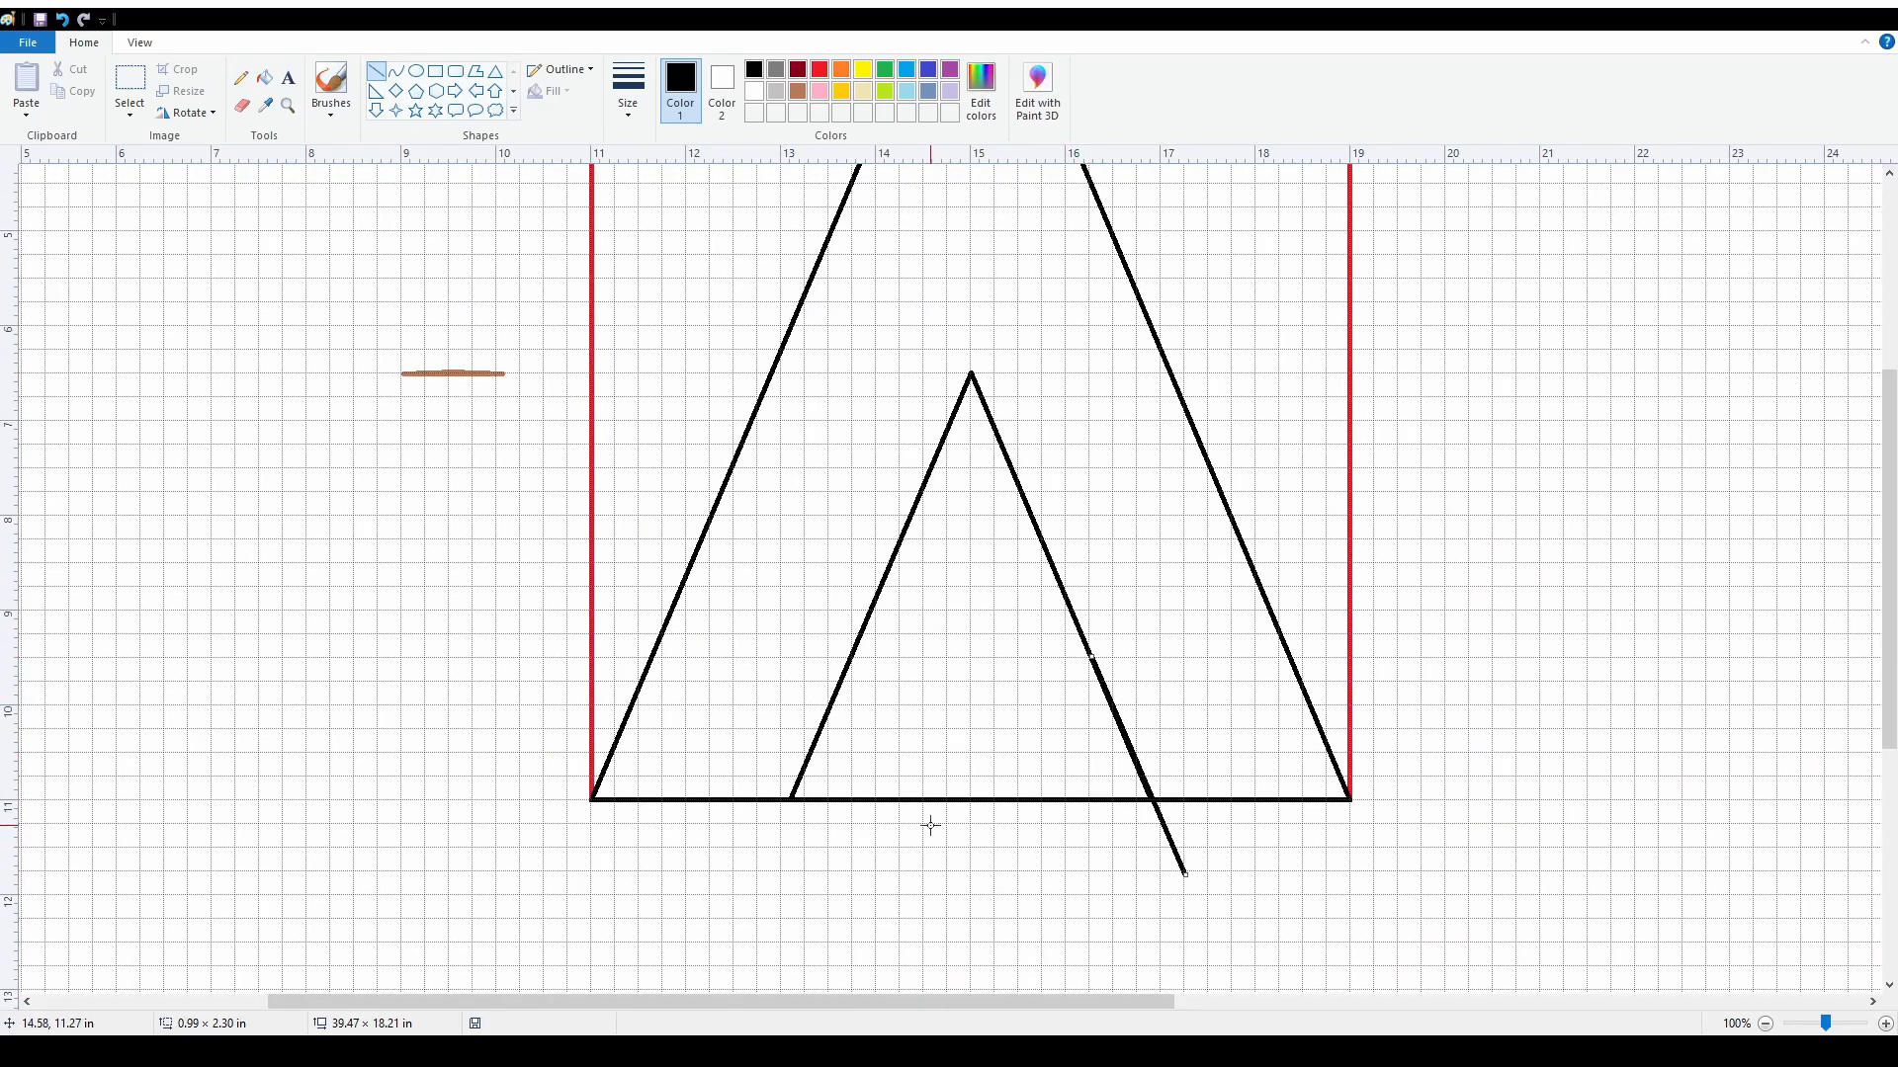
{"action": "left_click", "coordinate": [1765, 1024]}
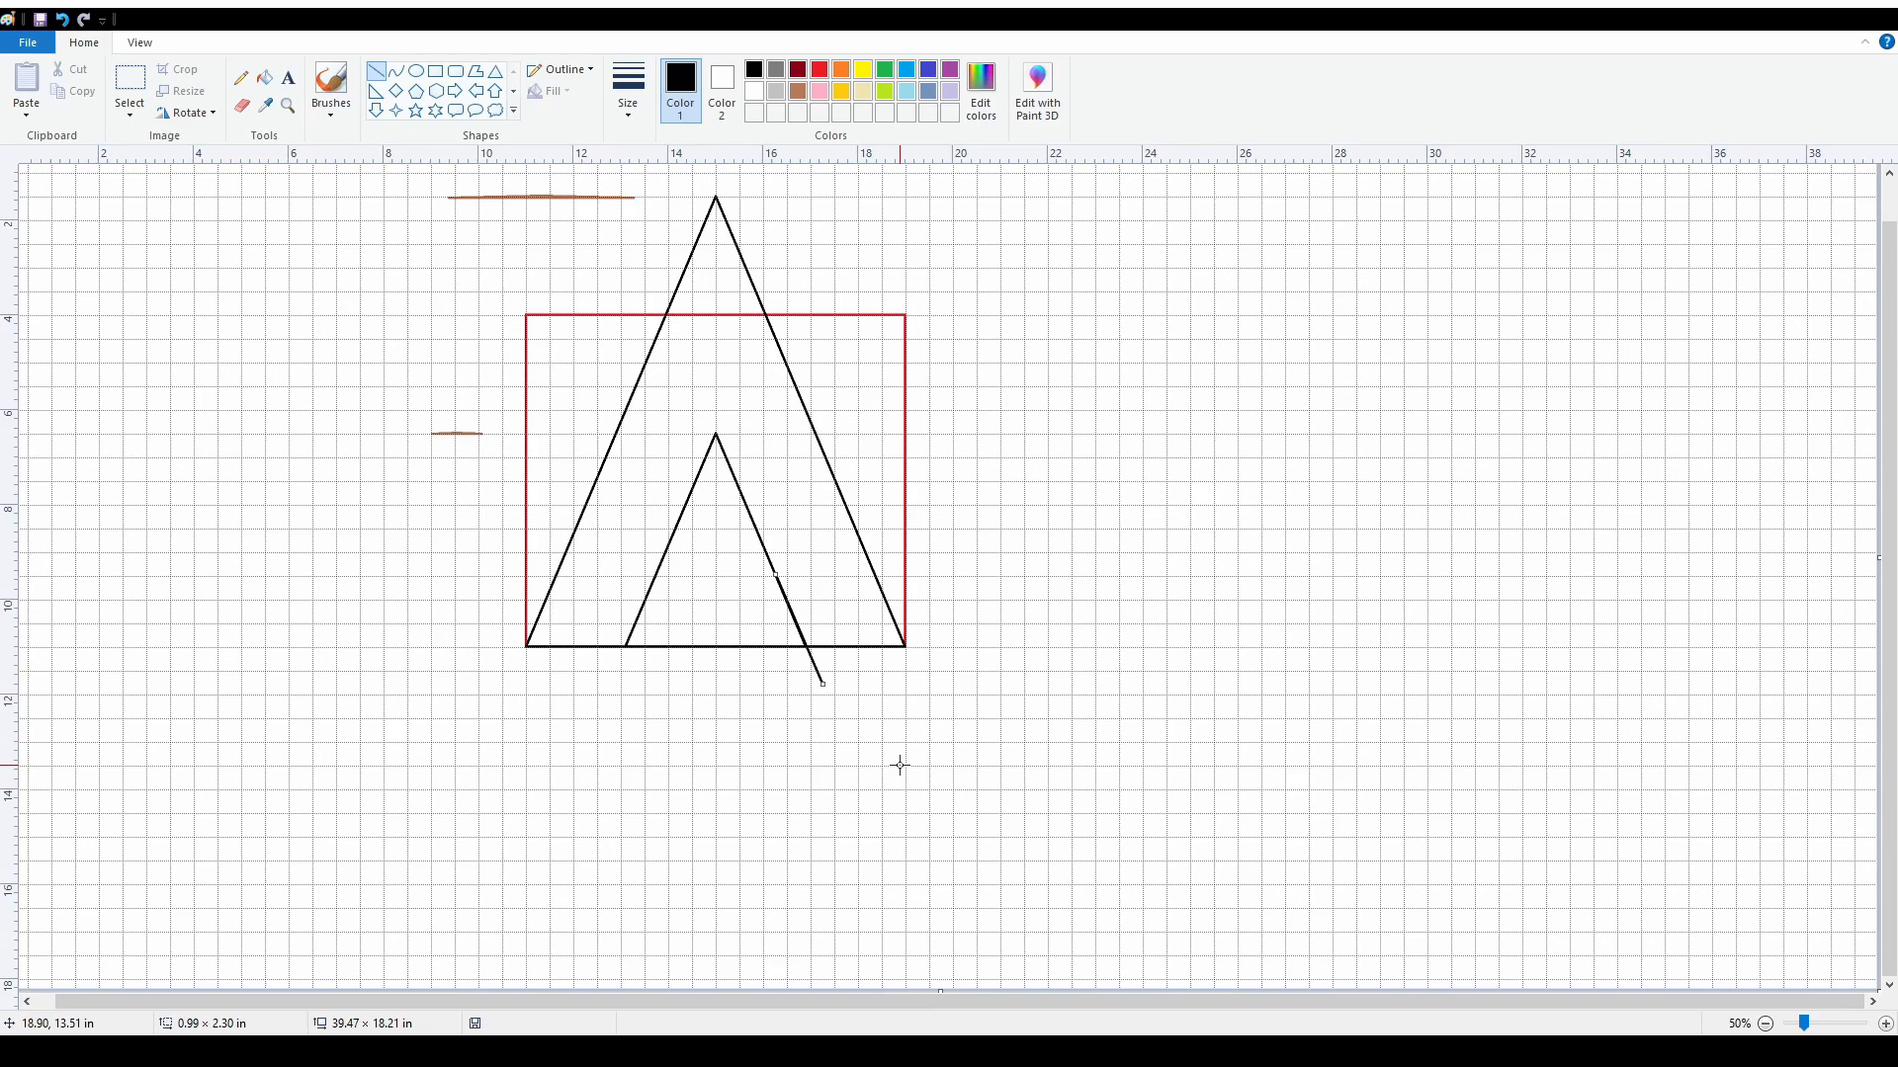
- Move the slanted line inside the inner triangle so its upper end sits at about 15.23, 9.75 in, and deselect it
{"action": "left_click_drag", "start_coordinate": [796, 636], "coordinate": [744, 637]}
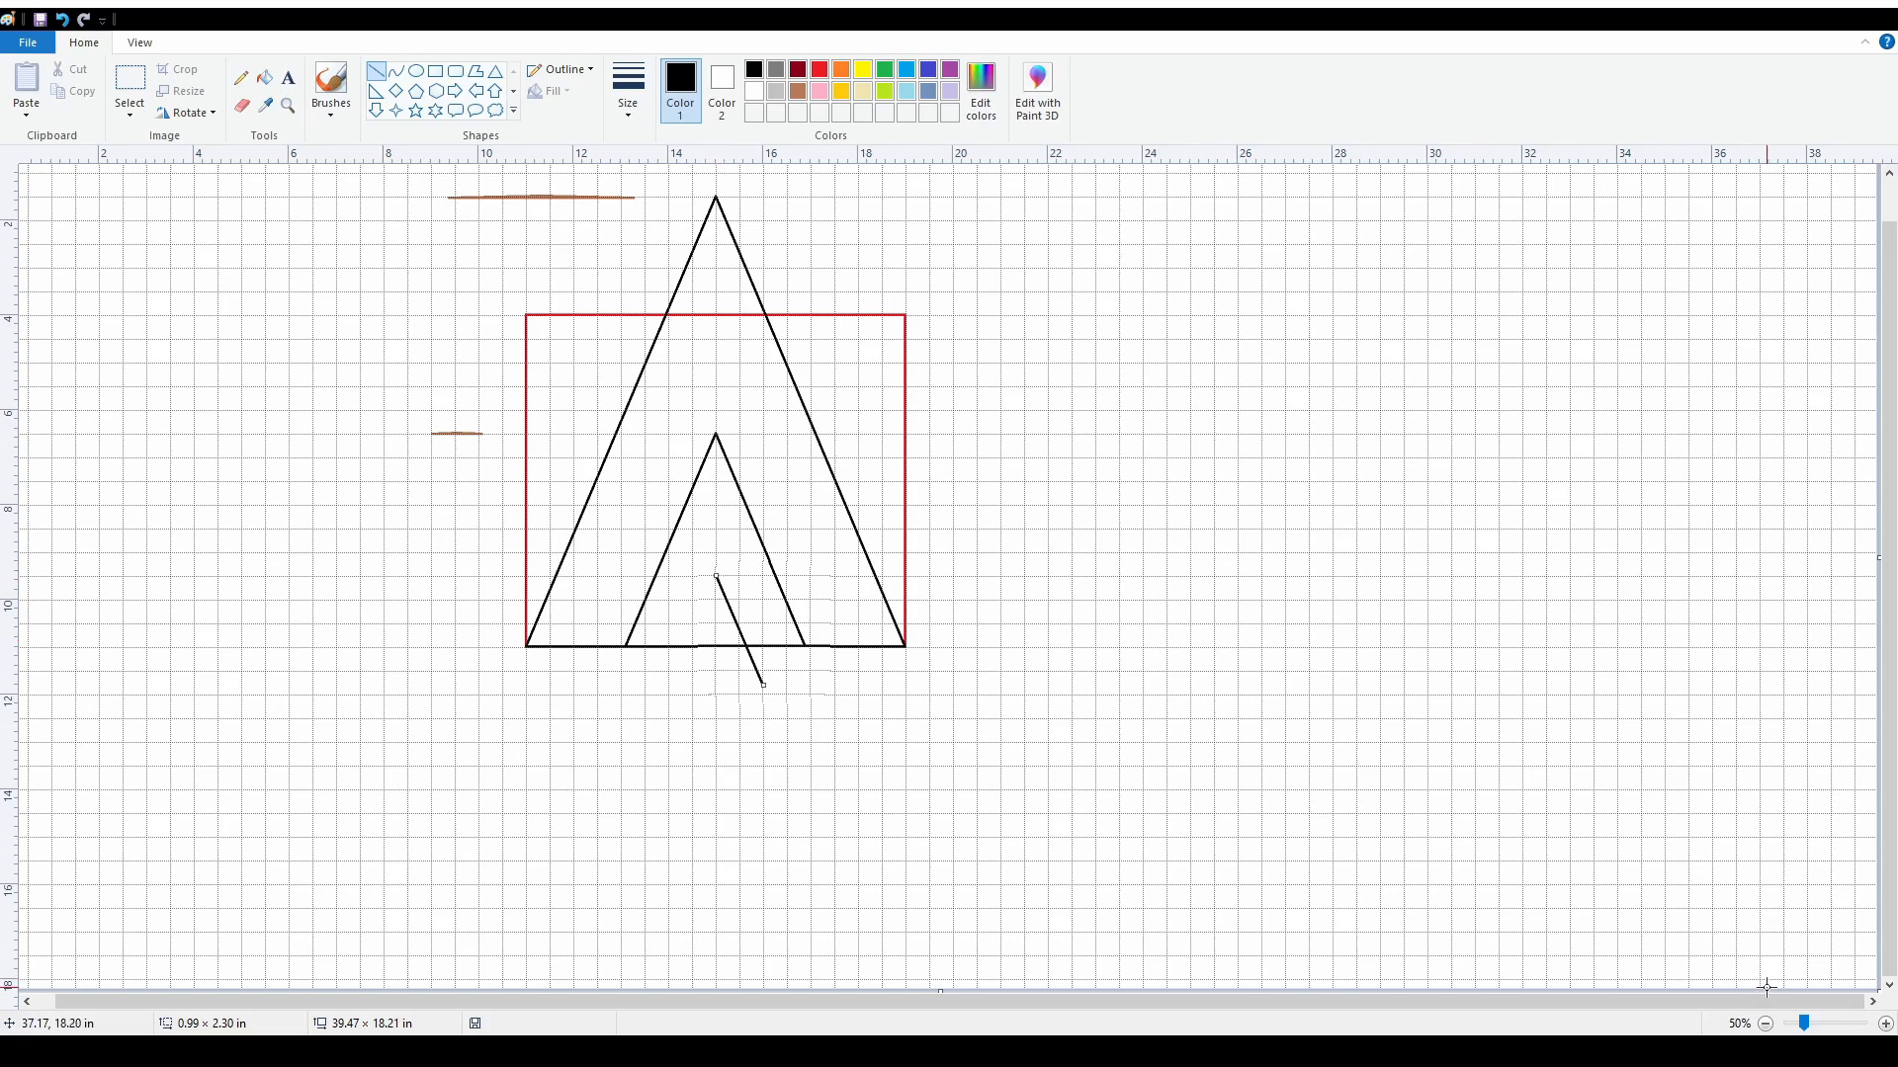
{"action": "left_click", "coordinate": [1883, 1025]}
{"action": "scroll", "coordinate": [1257, 798], "scroll_direction": "down", "scroll_amount": 3}
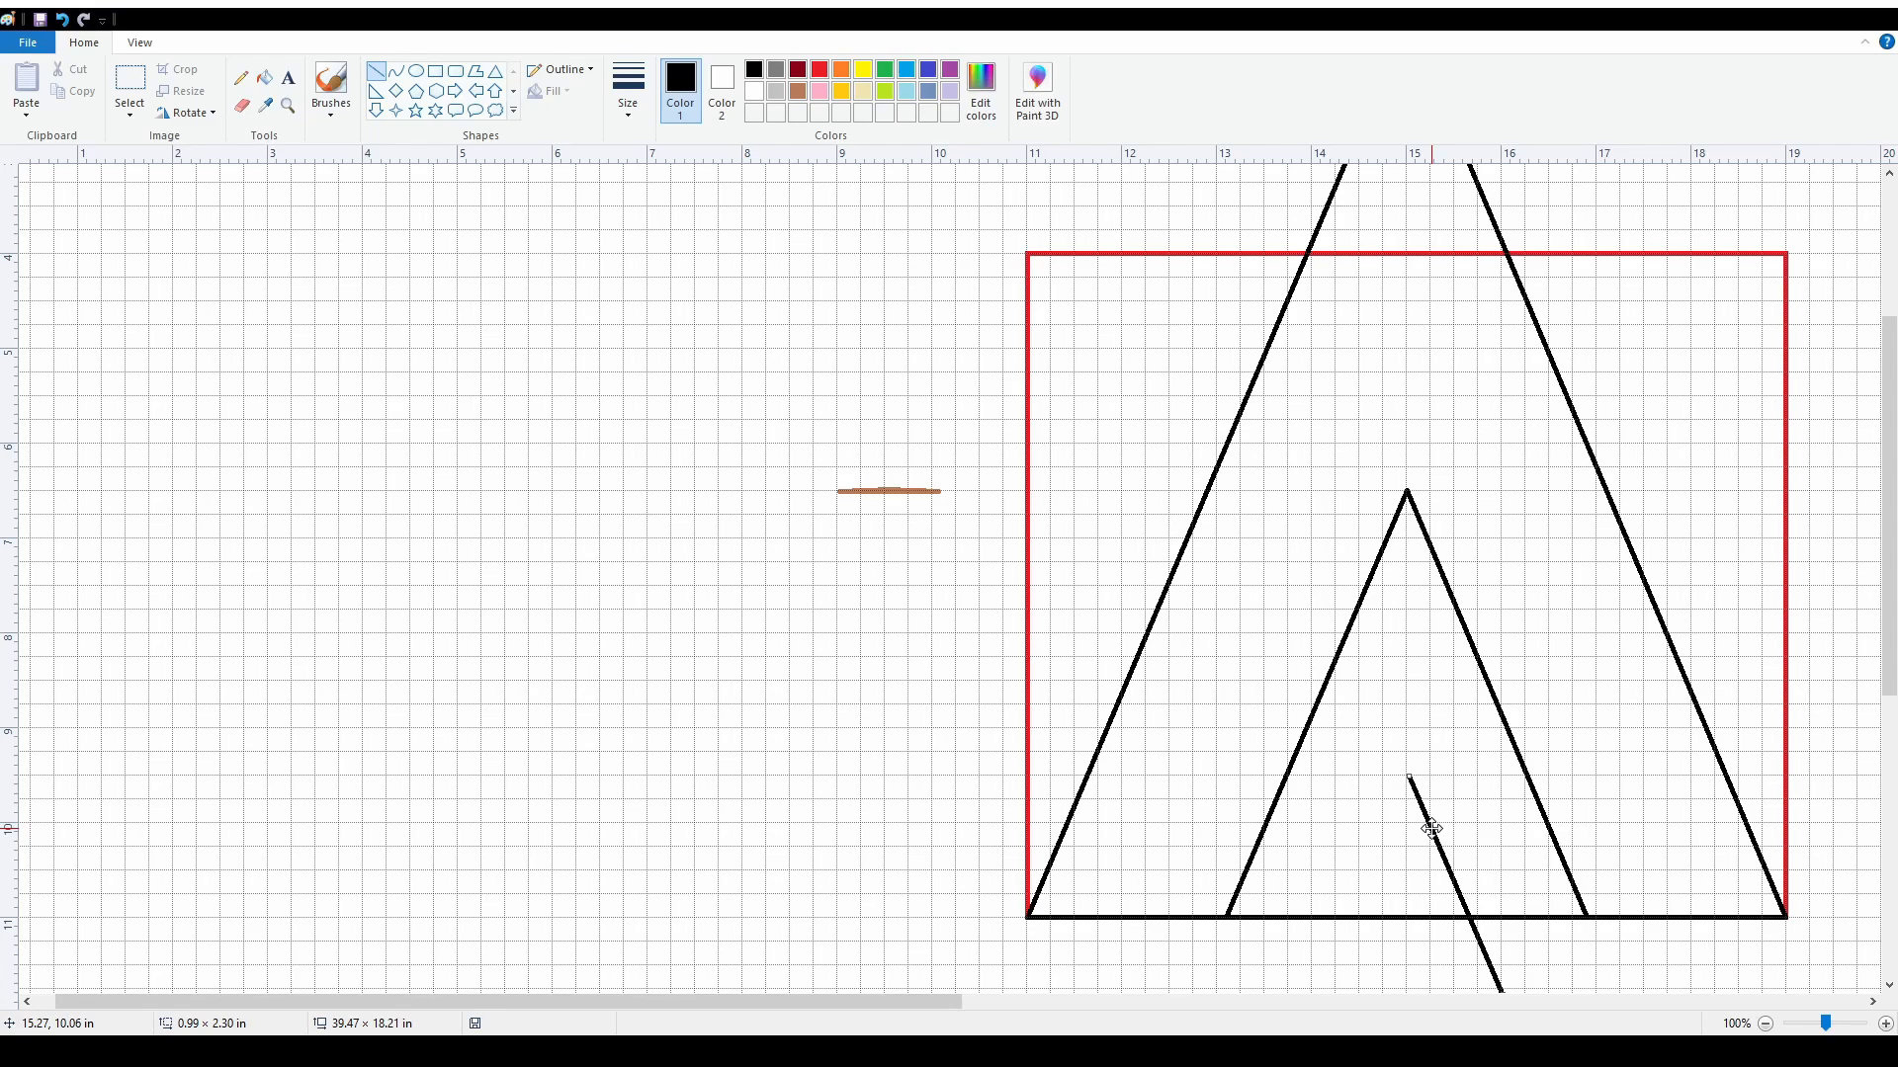
{"action": "key", "text": "Down"}
{"action": "key", "text": "Down"}
{"action": "key", "text": "Down"}
{"action": "key", "text": "Down"}
{"action": "key", "text": "Down"}
{"action": "key", "text": "Down"}
{"action": "key", "text": "Down"}
{"action": "key", "text": "Down"}
{"action": "key", "text": "Down"}
{"action": "key", "text": "Down"}
{"action": "key", "text": "Down"}
{"action": "key", "text": "Down"}
{"action": "key", "text": "Down"}
{"action": "key", "text": "Down"}
{"action": "key", "text": "Down"}
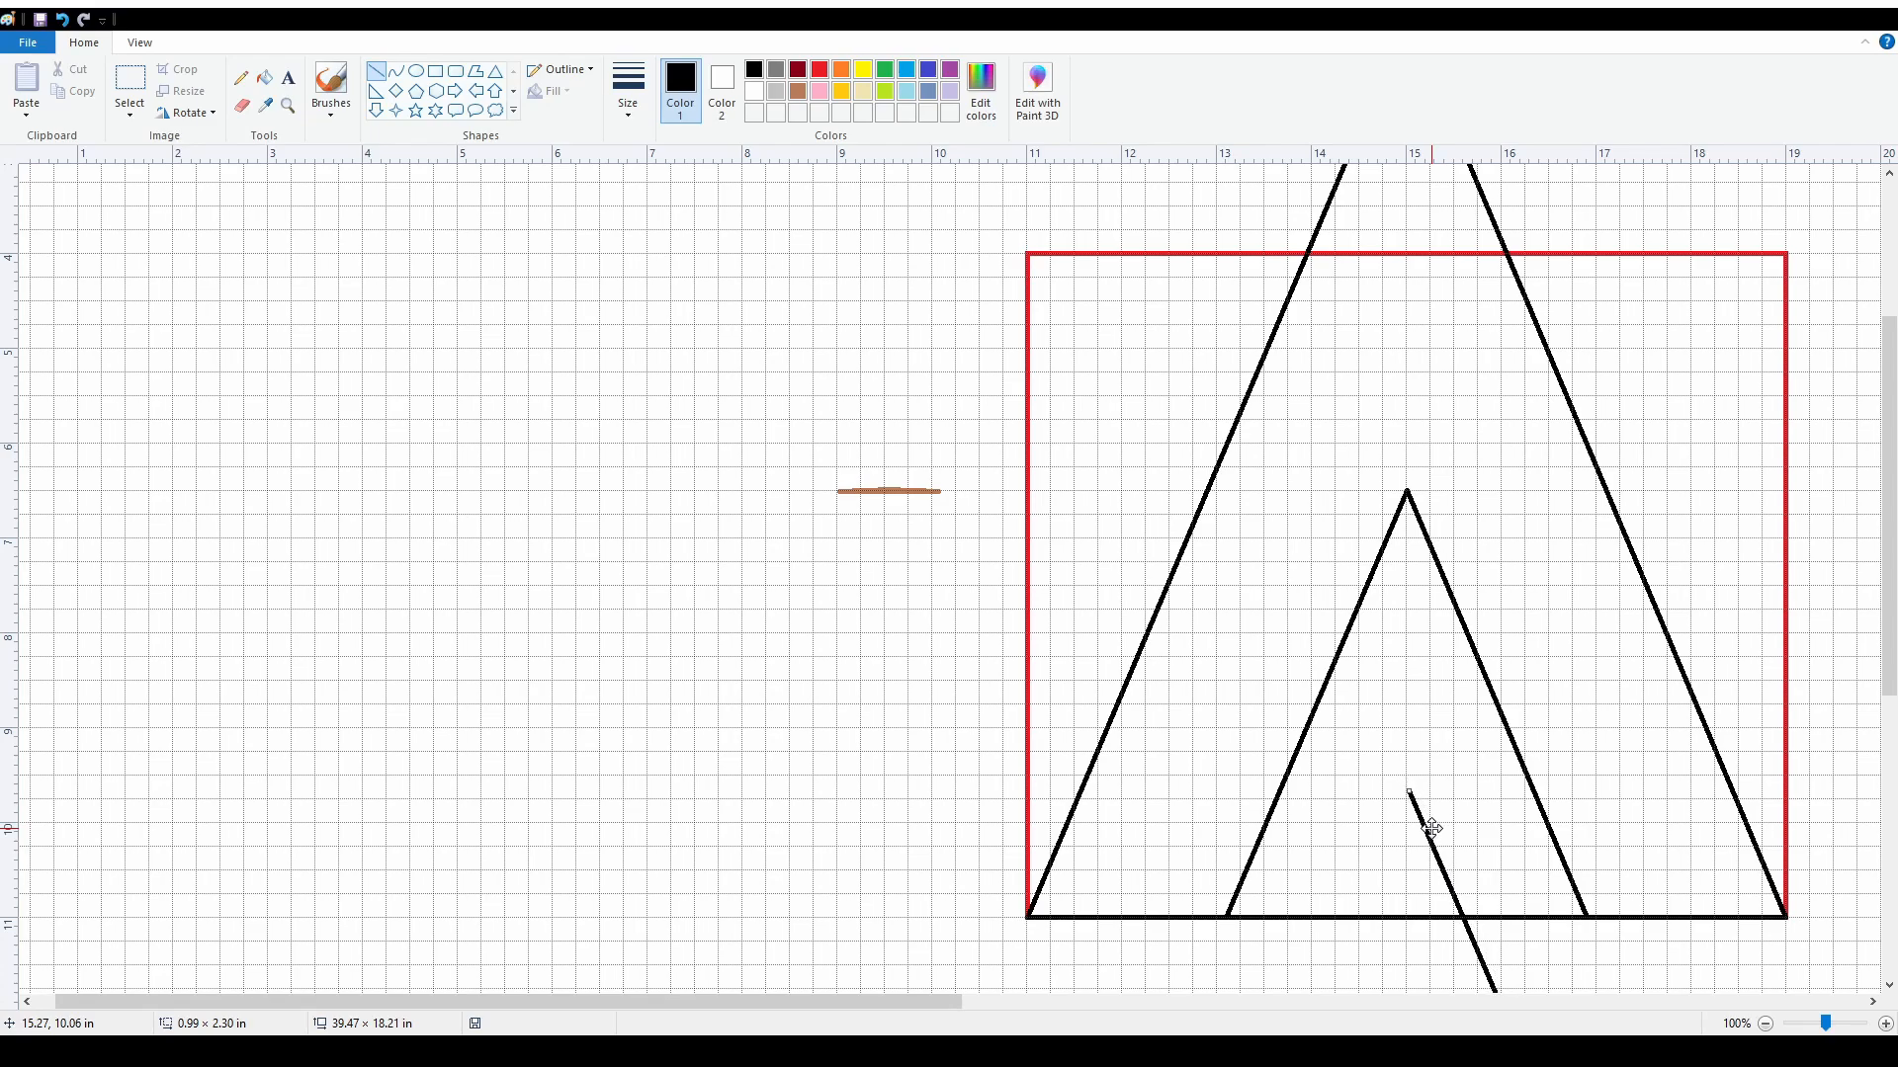
{"action": "key", "text": "Down"}
{"action": "key", "text": "Down"}
{"action": "key", "text": "Down"}
{"action": "key", "text": "Down"}
{"action": "key", "text": "Down"}
{"action": "key", "text": "Right"}
{"action": "key", "text": "Right"}
{"action": "key", "text": "Right"}
{"action": "key", "text": "Right"}
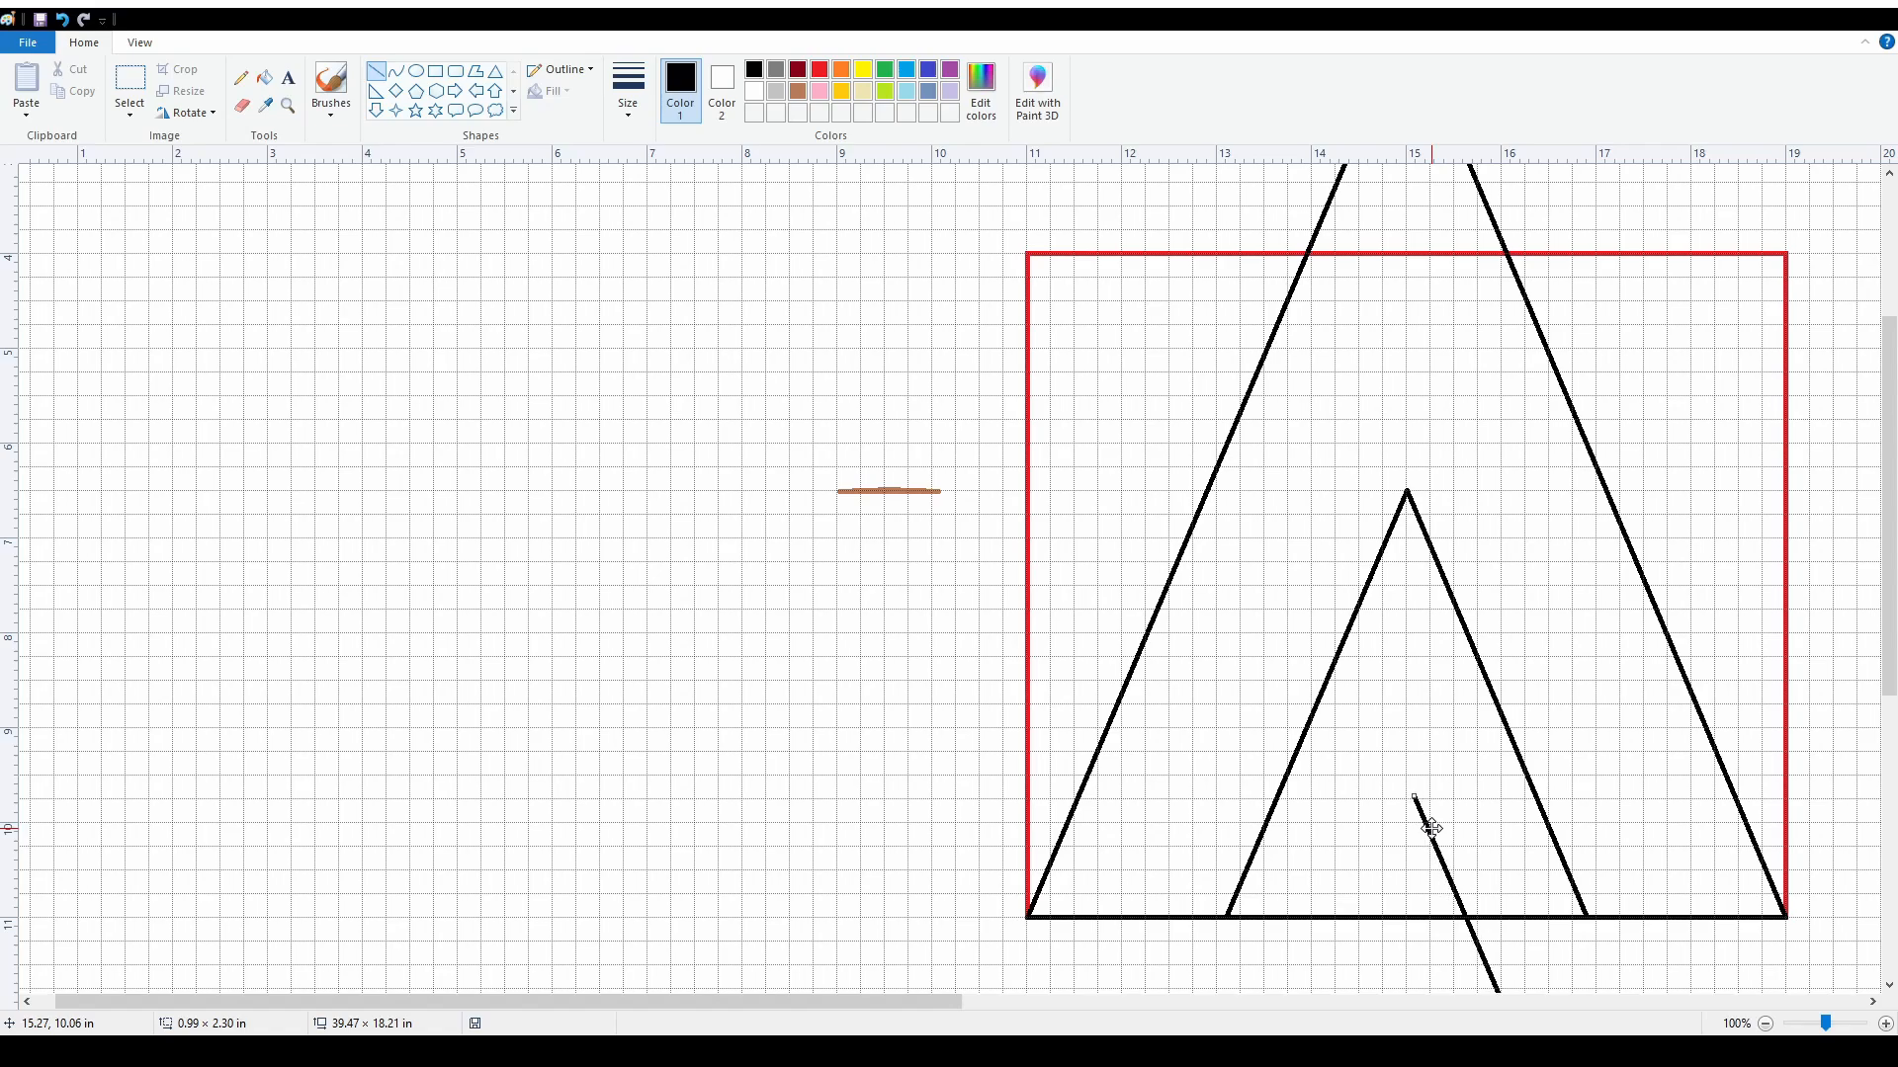
{"action": "key", "text": "Right"}
{"action": "key", "text": "Right"}
{"action": "key", "text": "Right"}
{"action": "key", "text": "Right"}
{"action": "key", "text": "Right"}
{"action": "key", "text": "Right"}
{"action": "key", "text": "Right"}
{"action": "key", "text": "Right"}
{"action": "key", "text": "Right"}
{"action": "key", "text": "Right"}
{"action": "key", "text": "Right"}
{"action": "key", "text": "Right"}
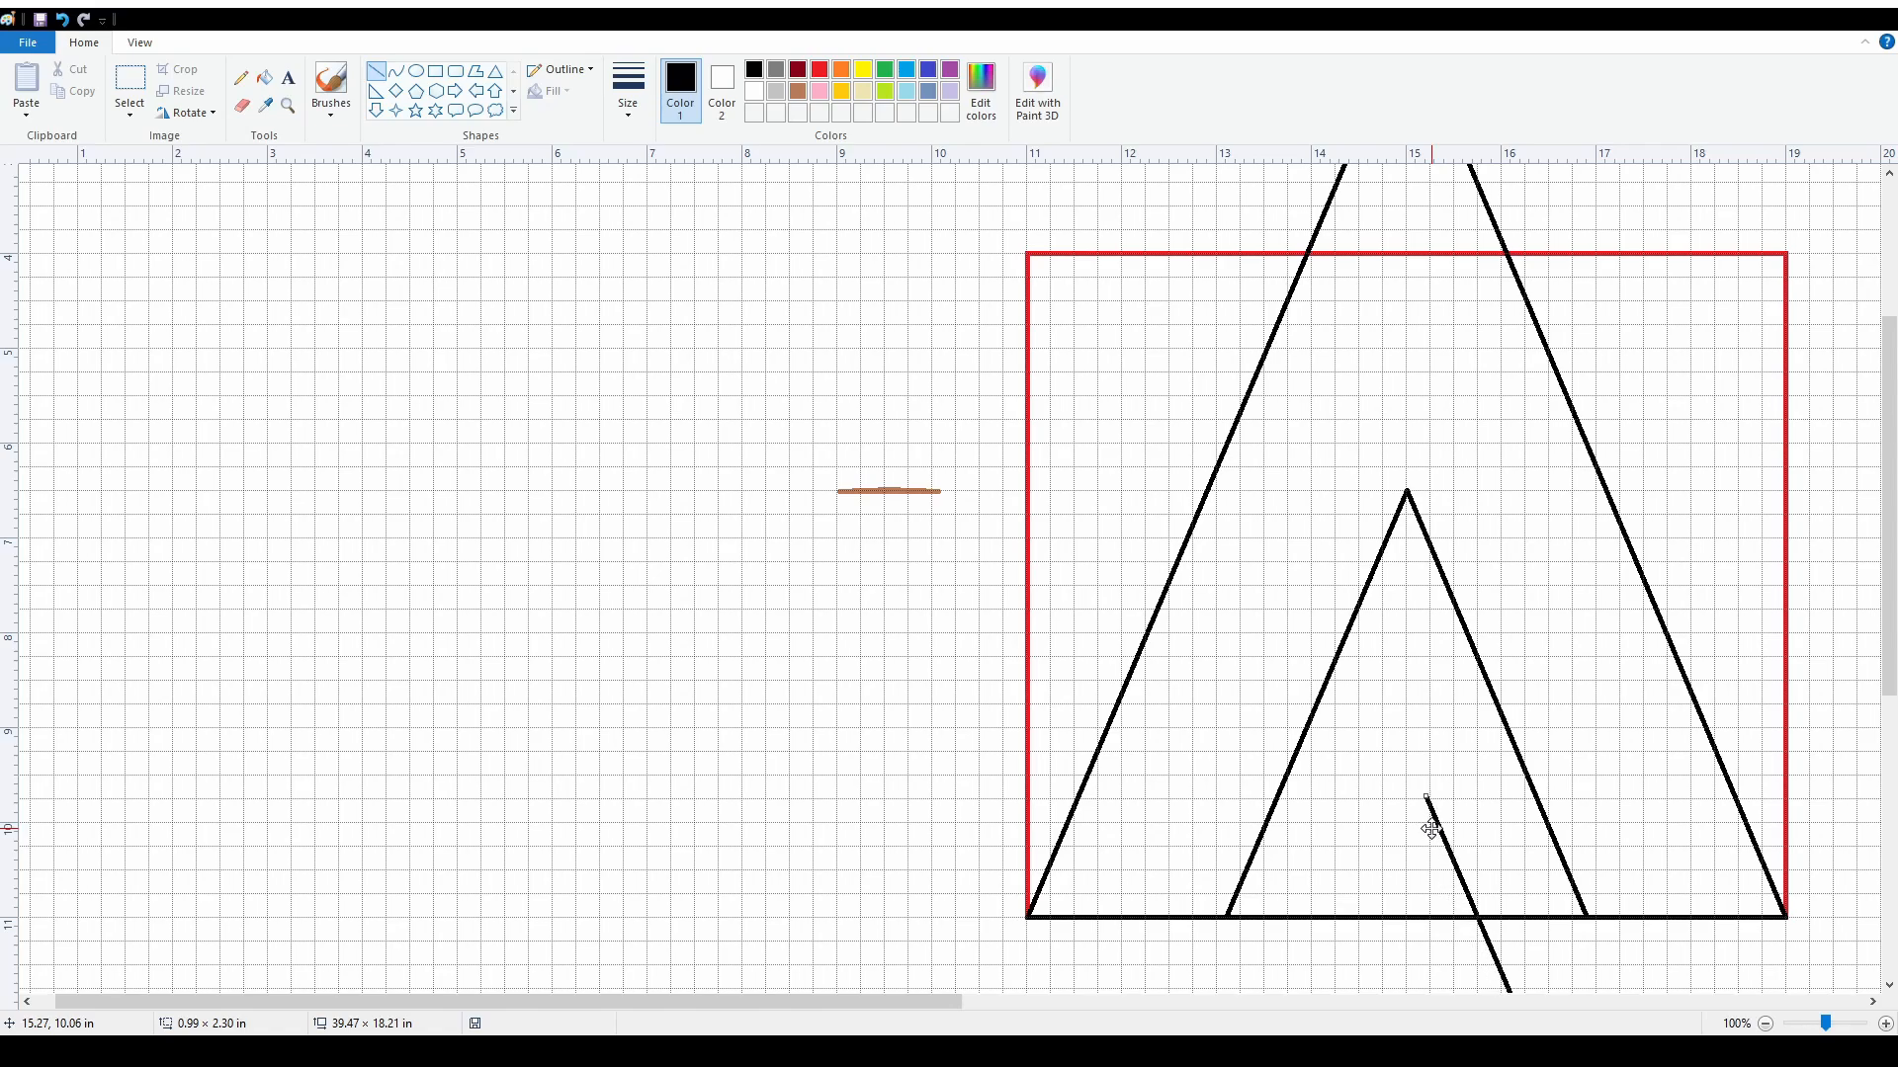
{"action": "key", "text": "Down"}
{"action": "key", "text": "Down"}
{"action": "key", "text": "Right"}
{"action": "key", "text": "Right"}
{"action": "key", "text": "Right"}
{"action": "left_click", "coordinate": [1765, 1024]}
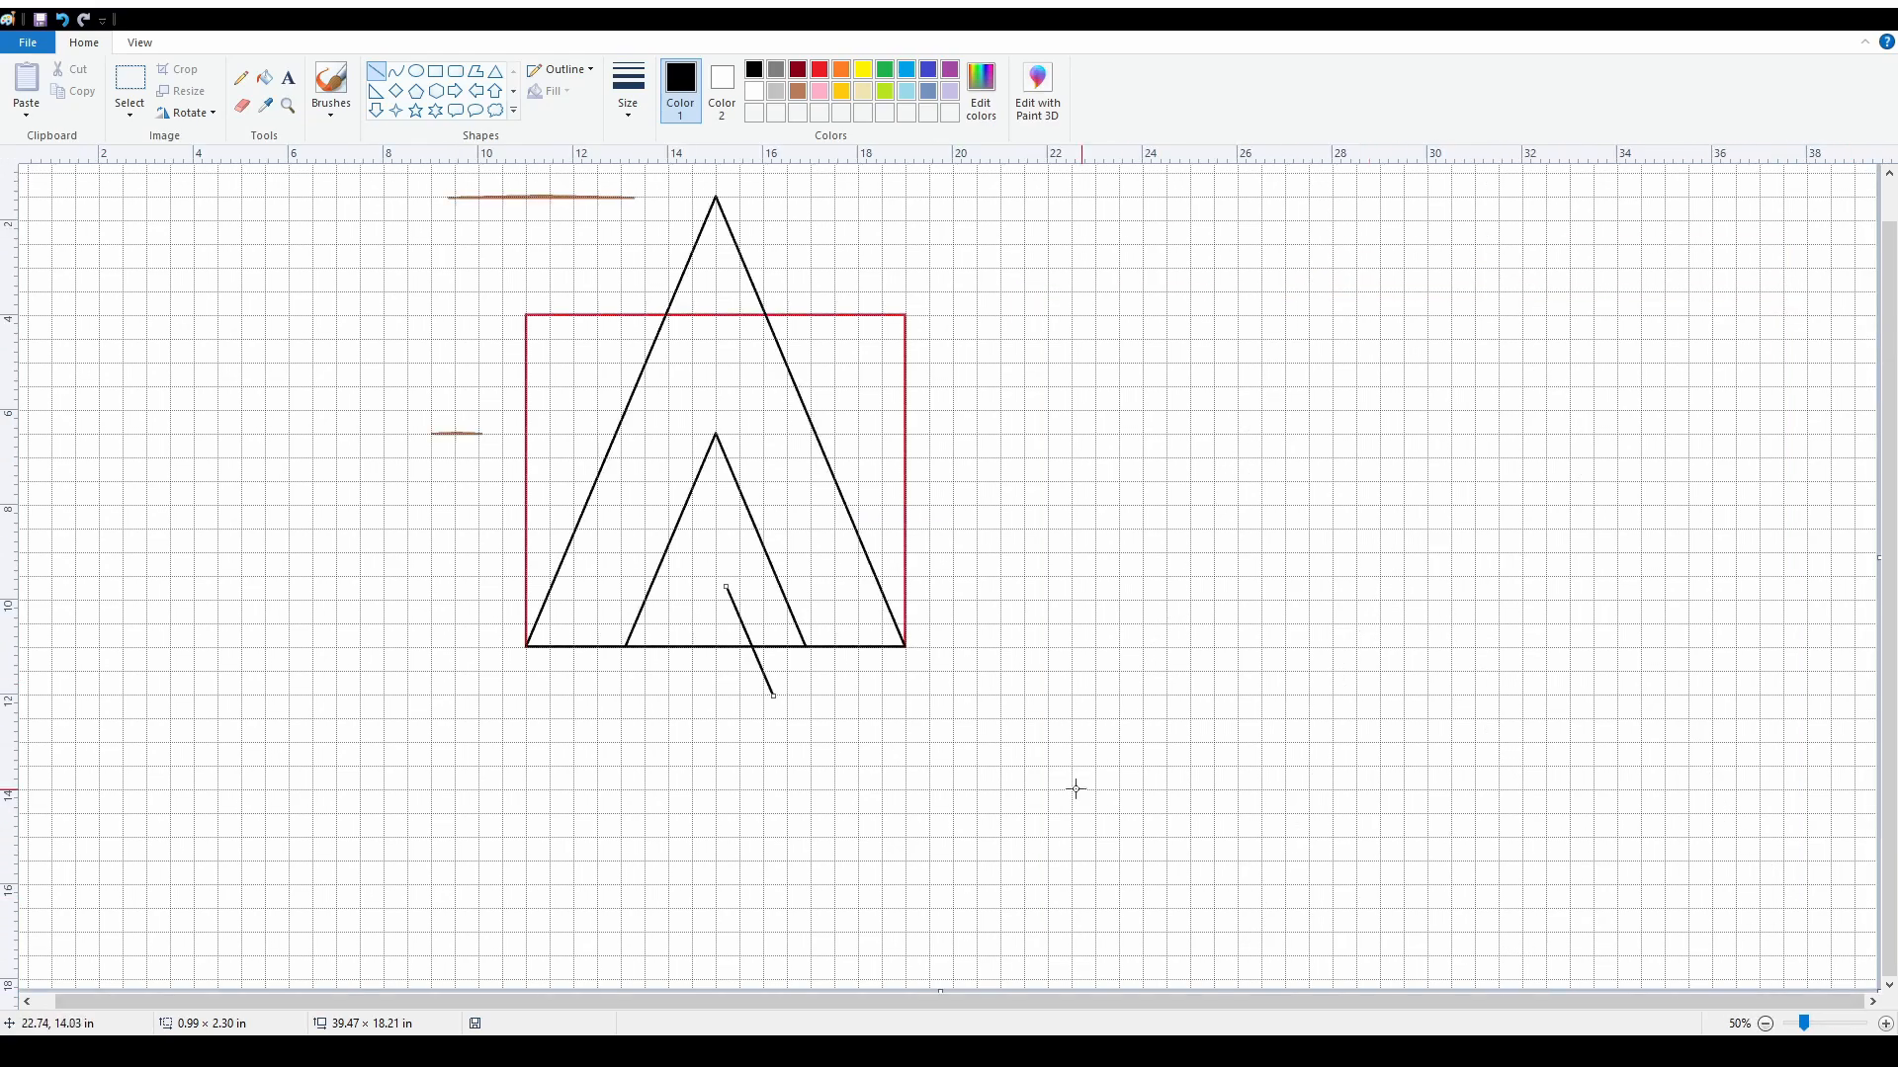
{"action": "scroll", "coordinate": [1076, 789], "scroll_direction": "up", "scroll_amount": 1}
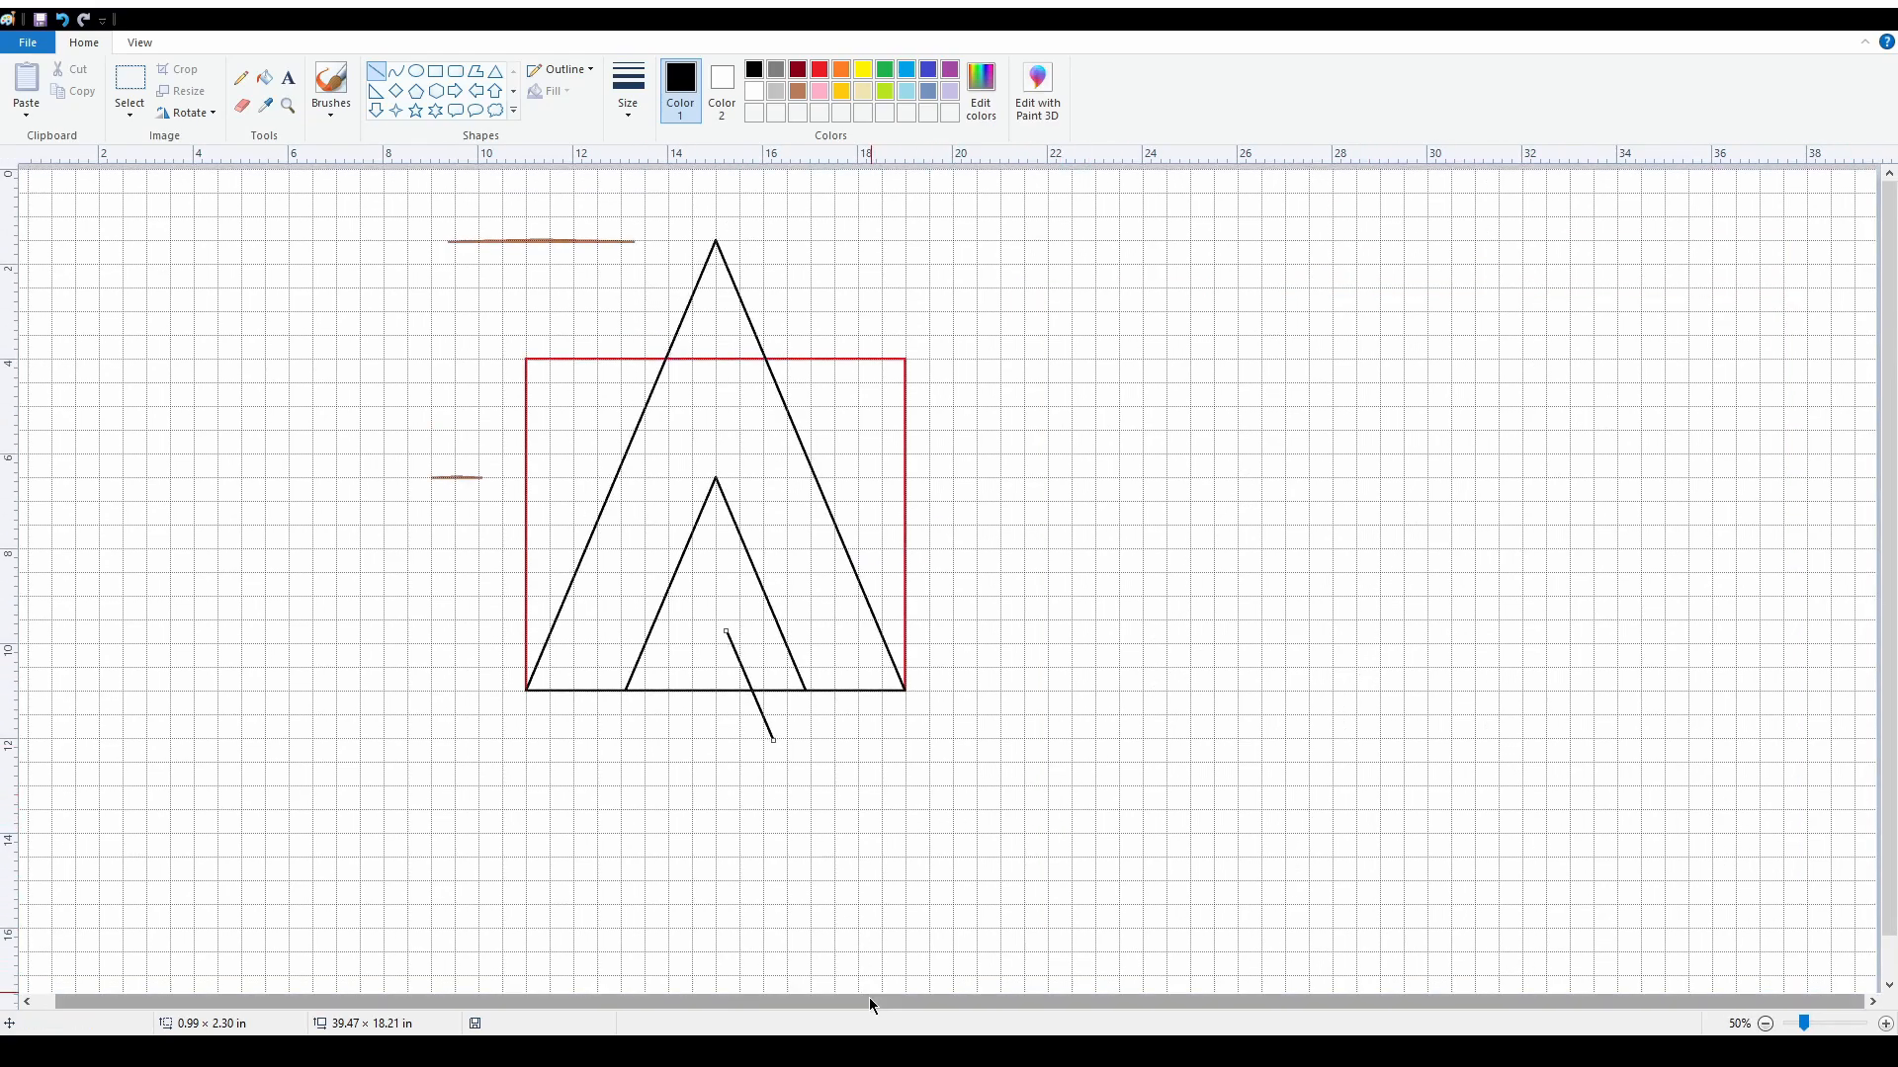
{"action": "left_click_drag", "start_coordinate": [869, 1005], "coordinate": [849, 1005]}
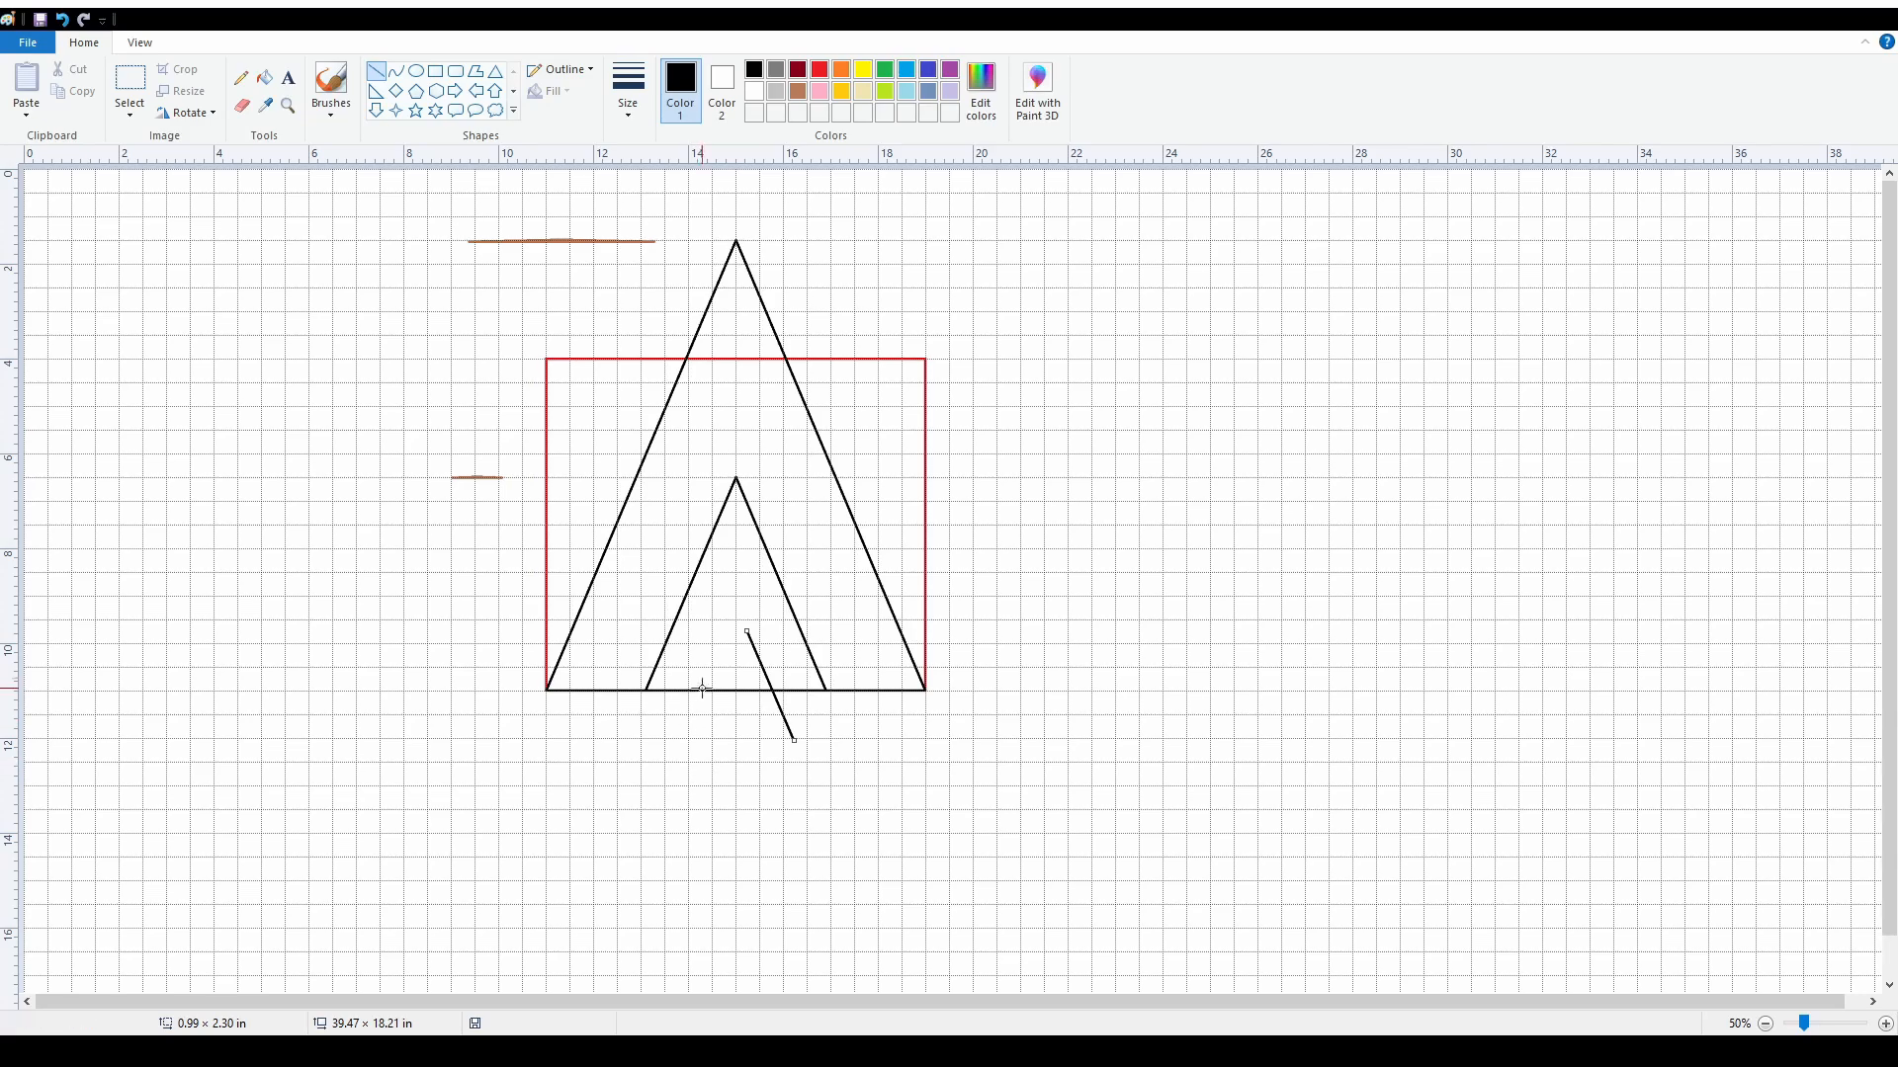
{"action": "left_click", "coordinate": [647, 625]}
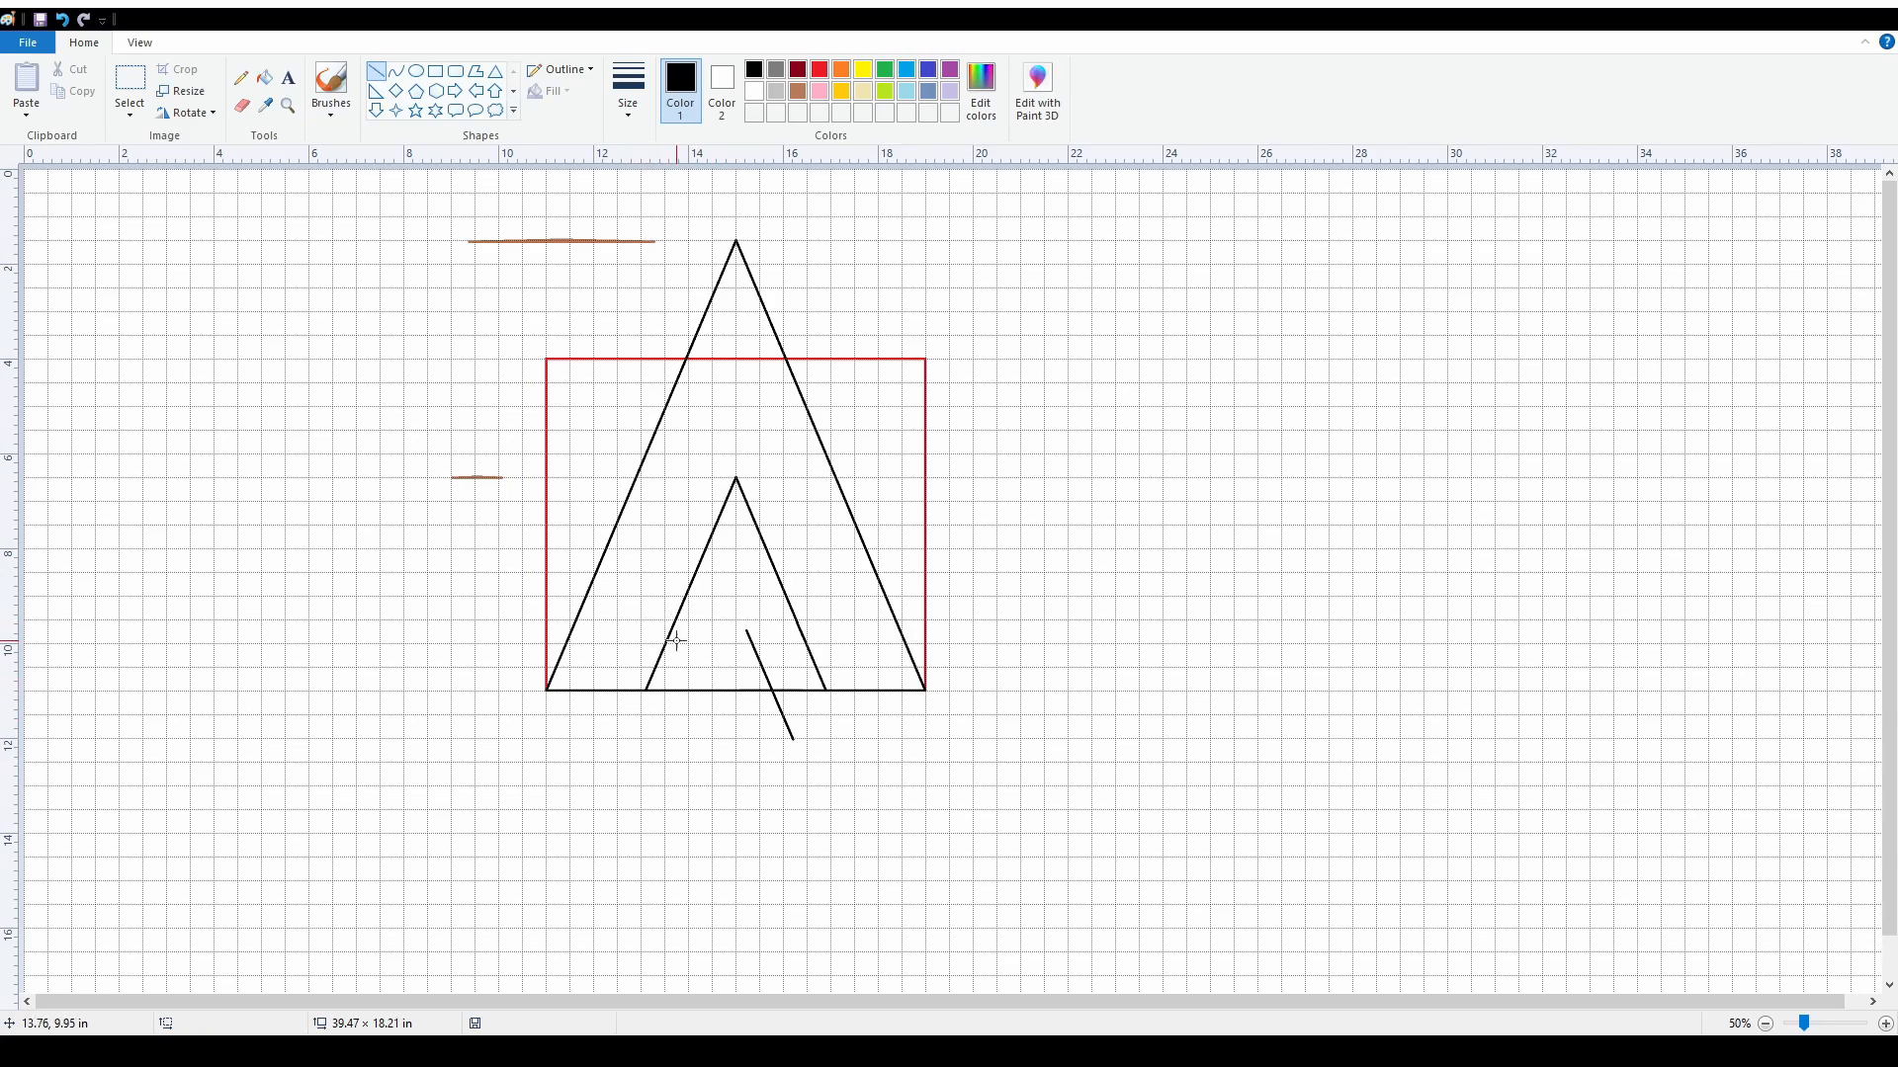
- Draw a horizontal line about 2.11 in long leftward from the slanted line's upper end, crossing the inner triangle's left side
{"action": "scroll", "coordinate": [1289, 762], "scroll_direction": "up", "scroll_amount": 1, "text": "ctrl"}
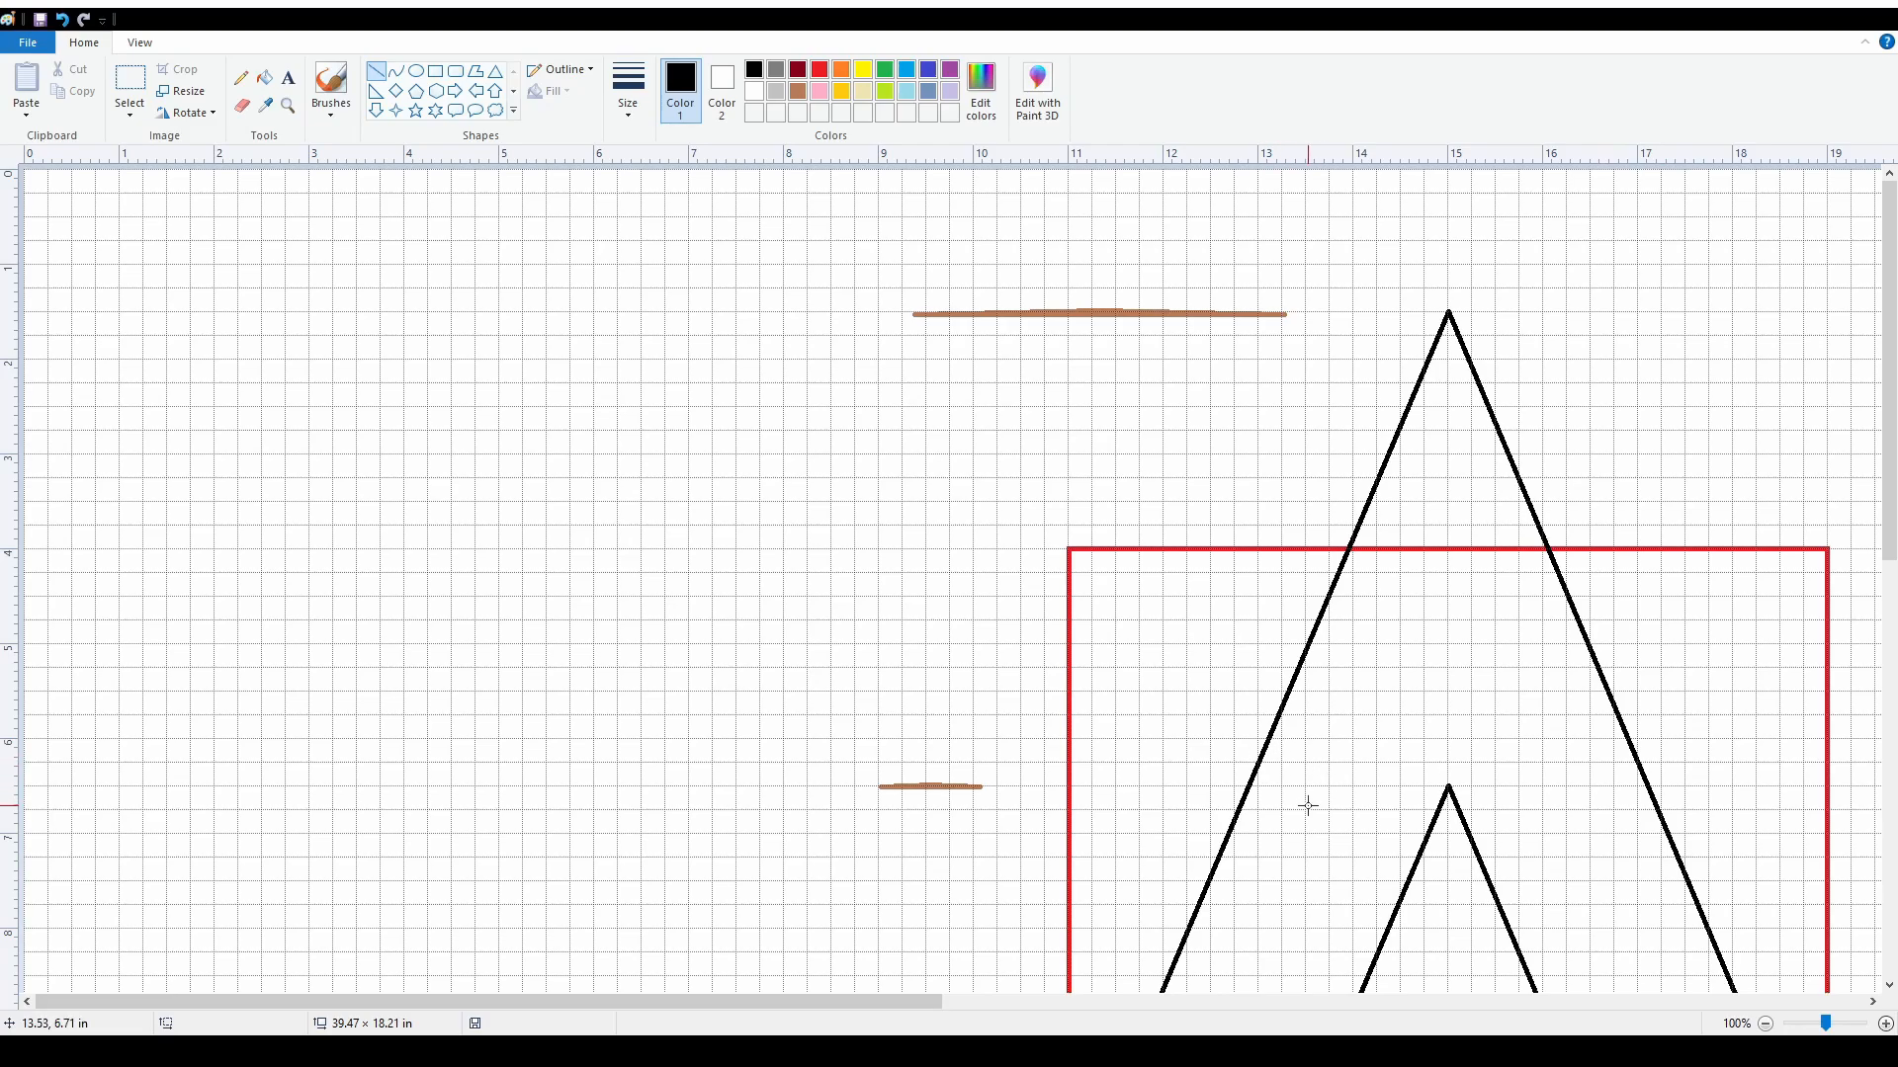
{"action": "scroll", "coordinate": [1308, 804], "scroll_direction": "down", "scroll_amount": 3}
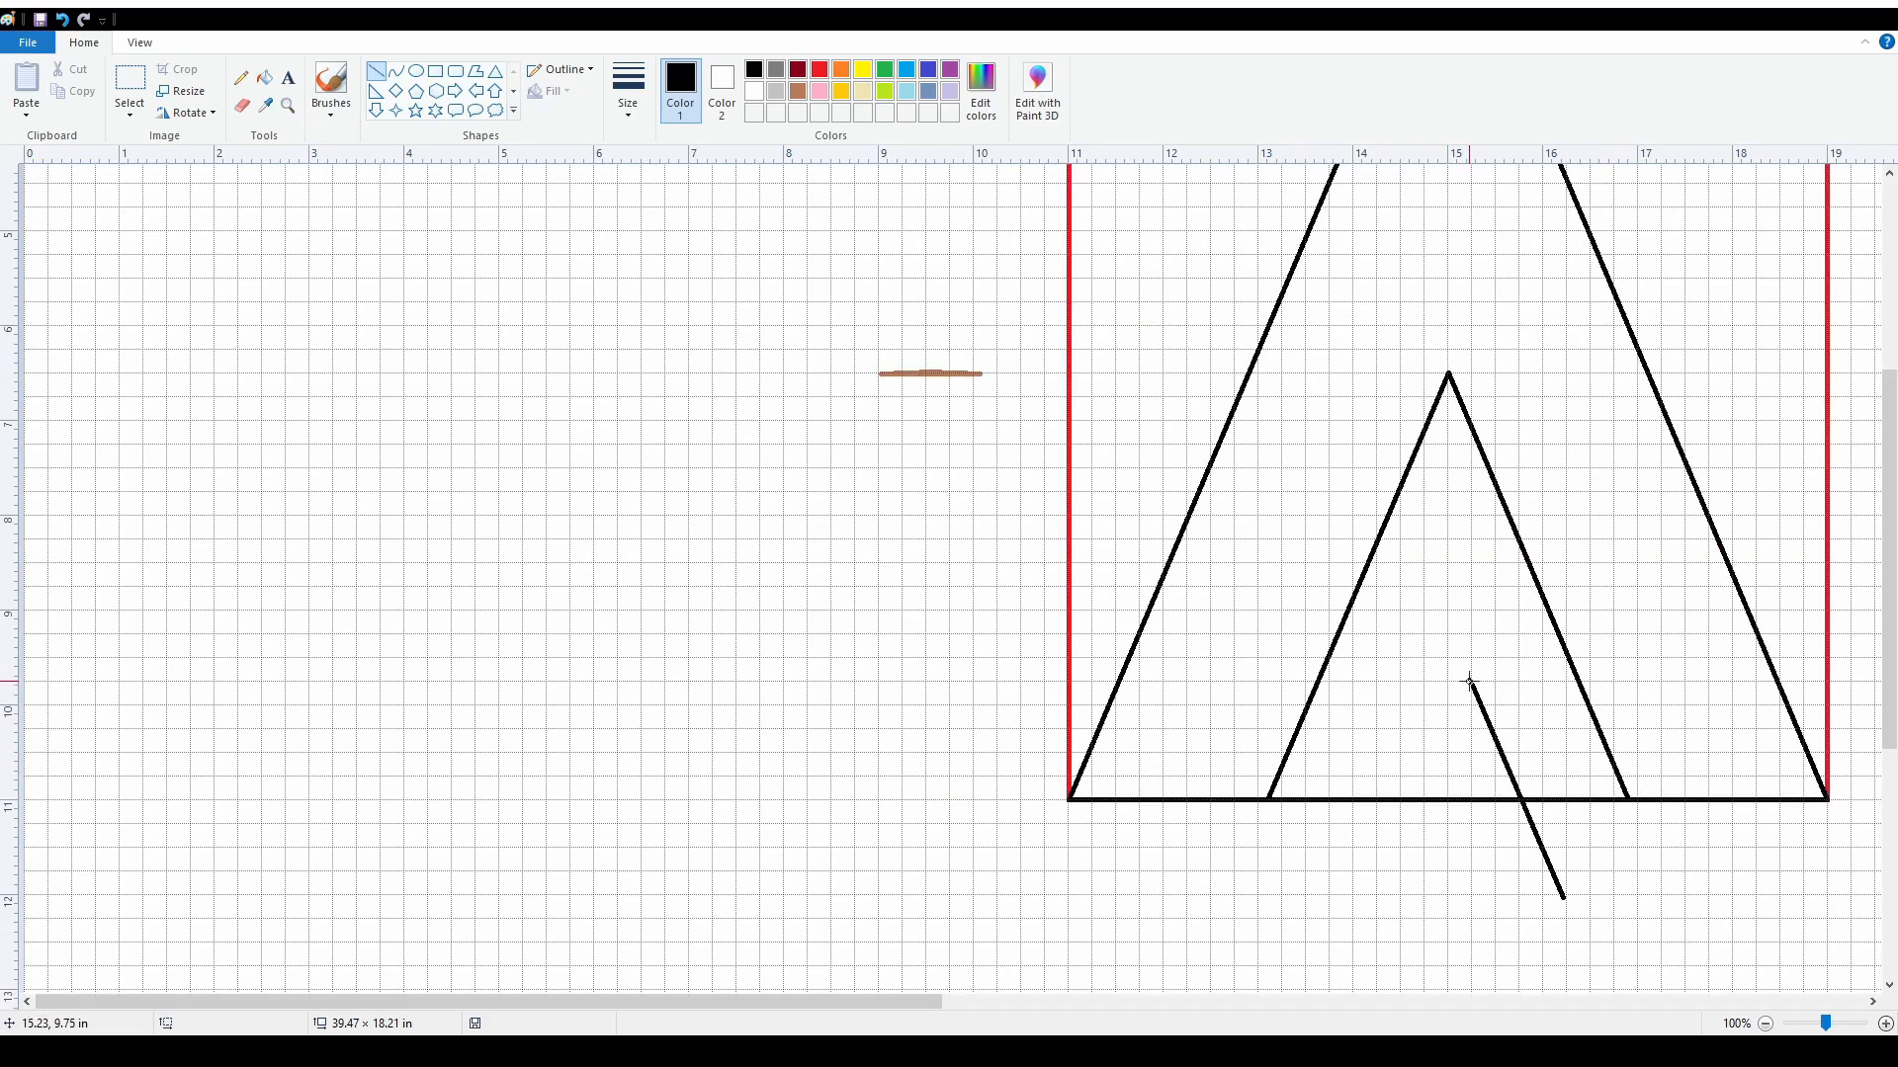
{"action": "left_click_drag", "start_coordinate": [1470, 681], "coordinate": [1270, 684]}
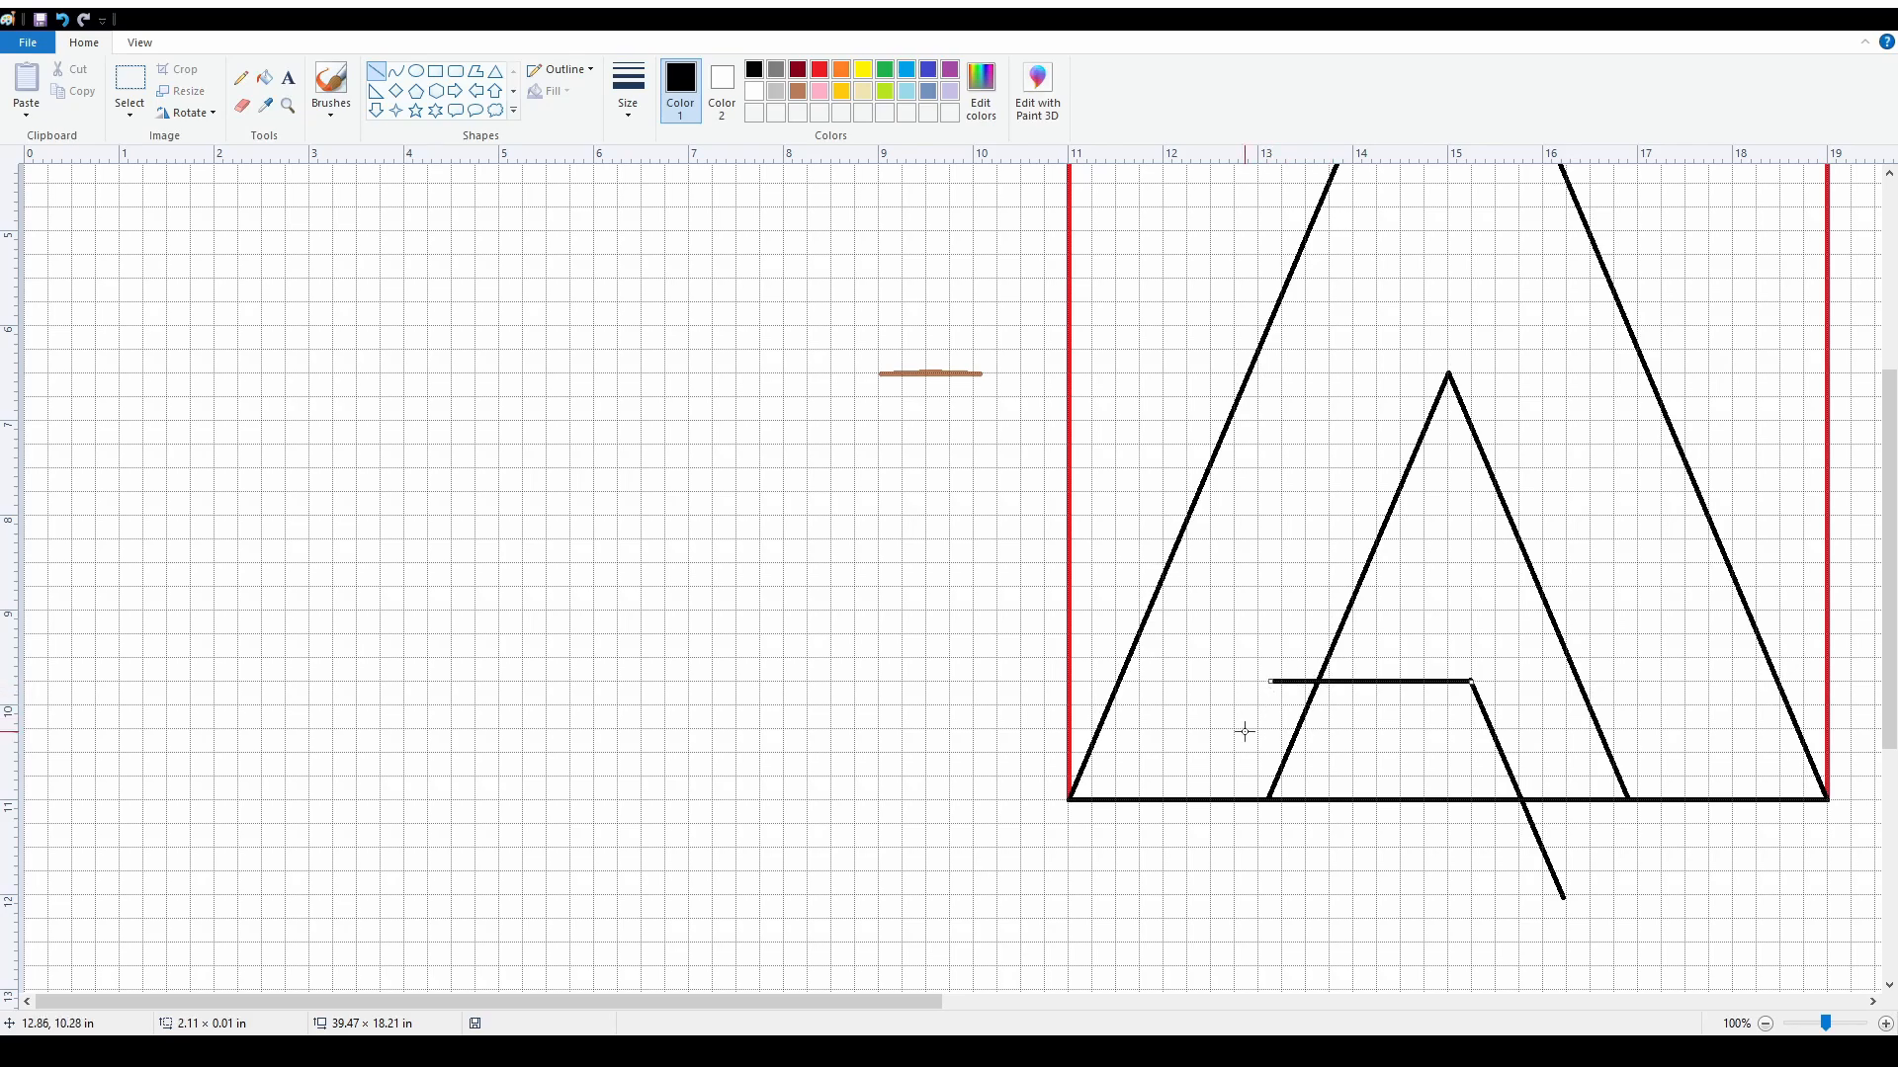
{"action": "scroll", "coordinate": [1244, 732], "scroll_direction": "down", "scroll_amount": 1}
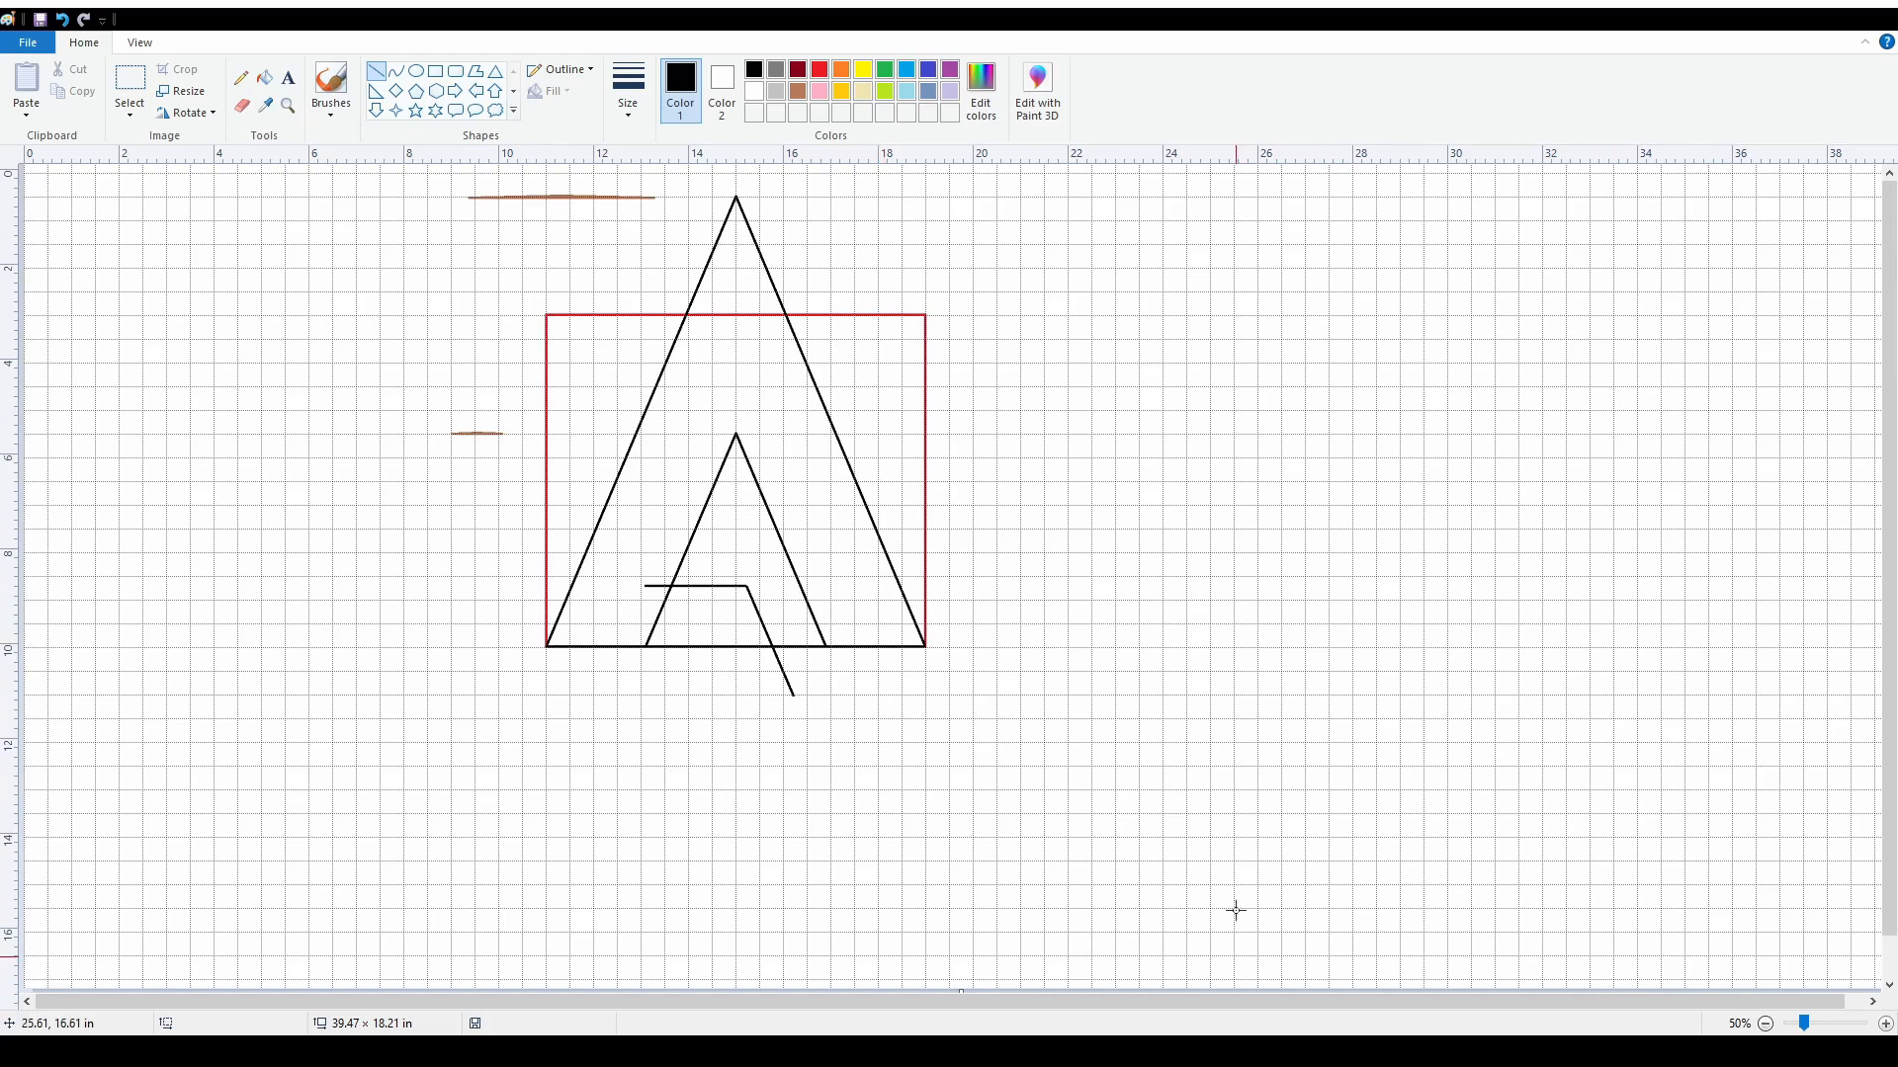
- Hide the gridlines on the canvas
{"action": "scroll", "coordinate": [1186, 850], "scroll_direction": "up", "scroll_amount": 1}
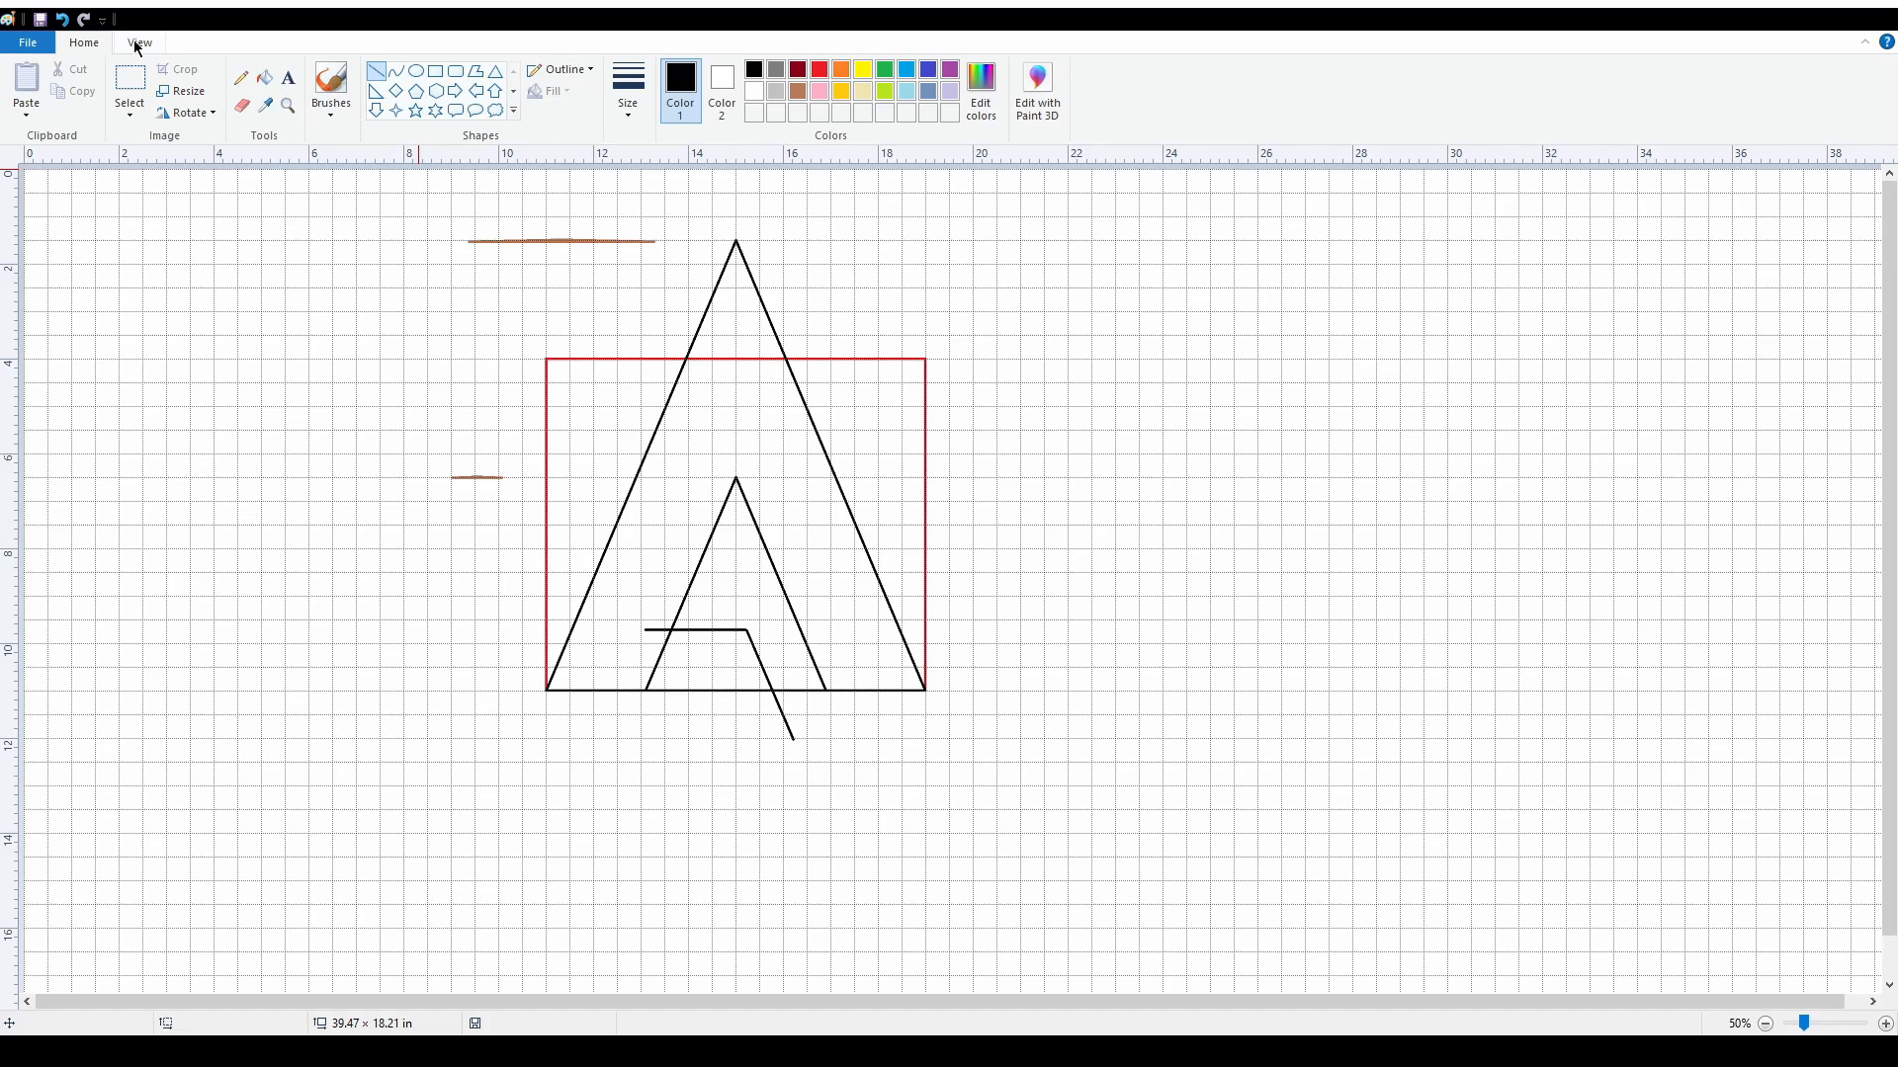
{"action": "left_click", "coordinate": [137, 44]}
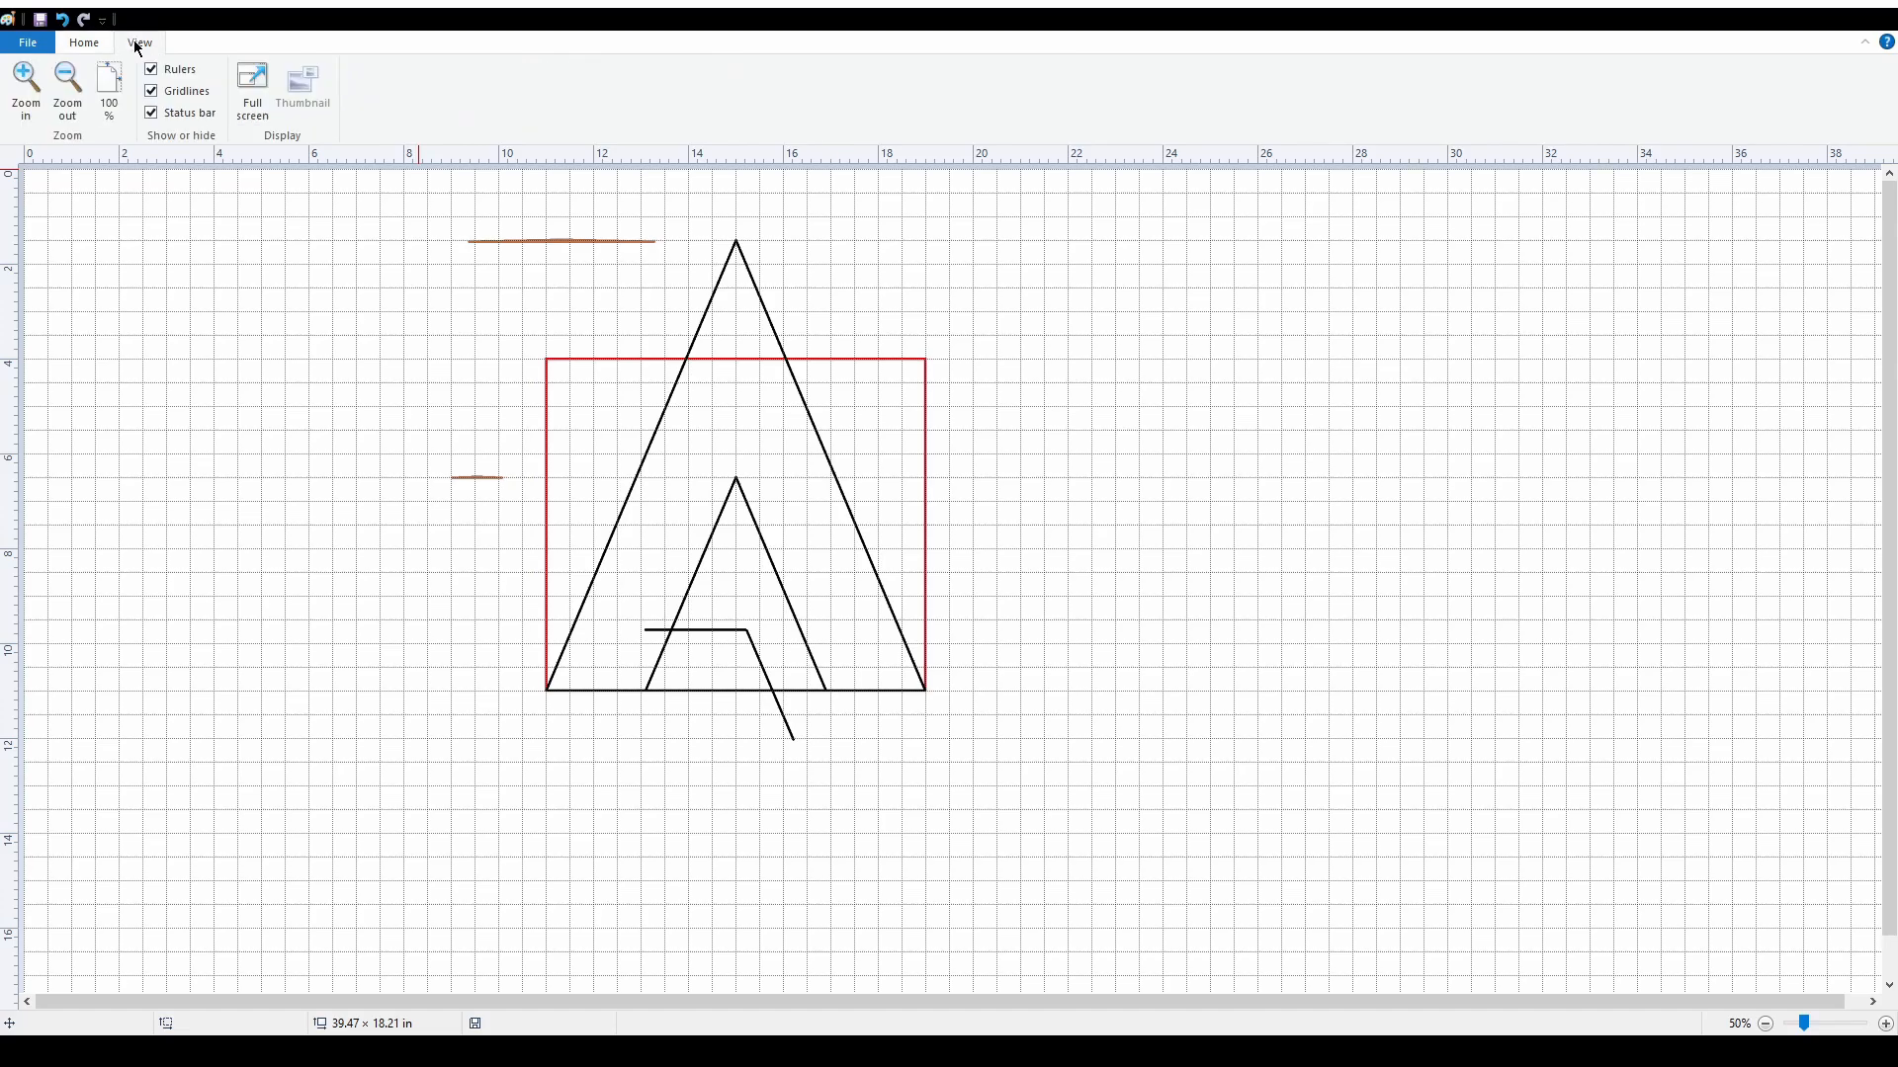
{"action": "left_click", "coordinate": [151, 92]}
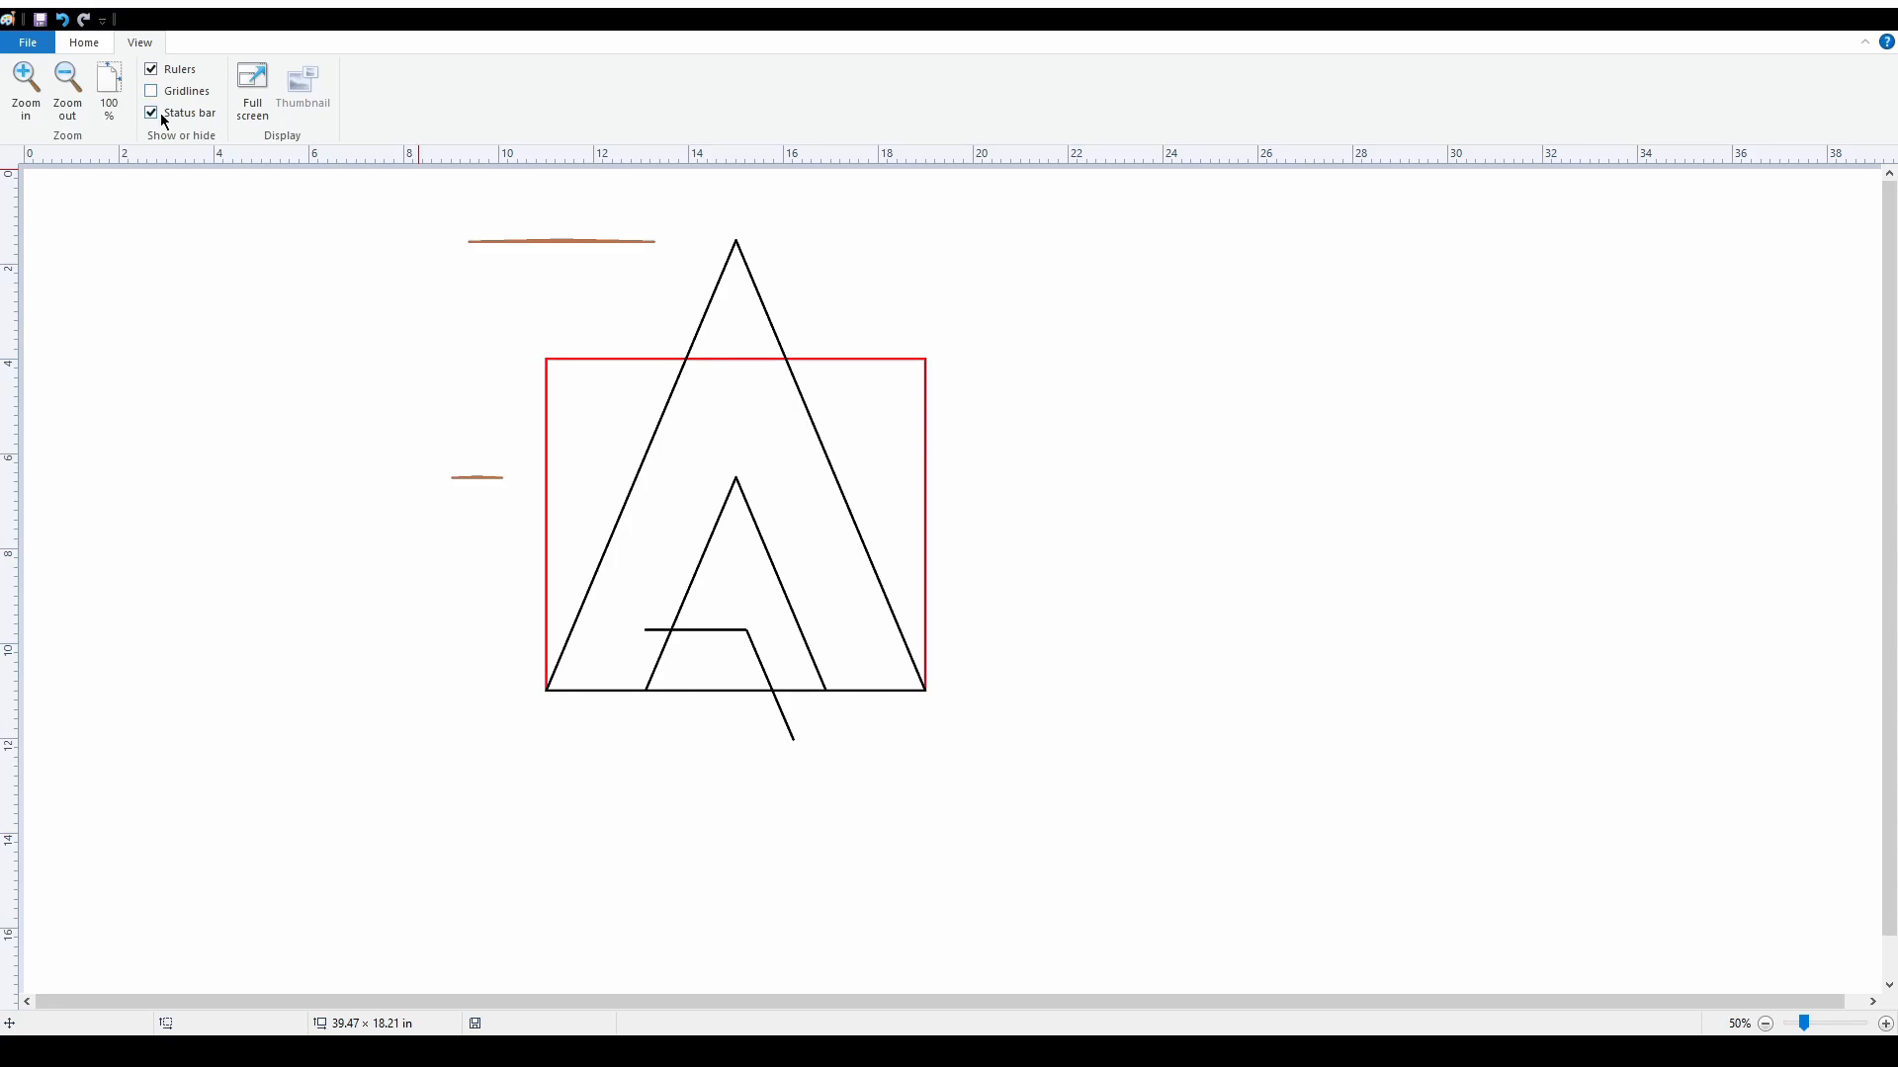
- Fill the two brown marker strokes beside the triangles with white to erase them
{"action": "left_click", "coordinate": [86, 47]}
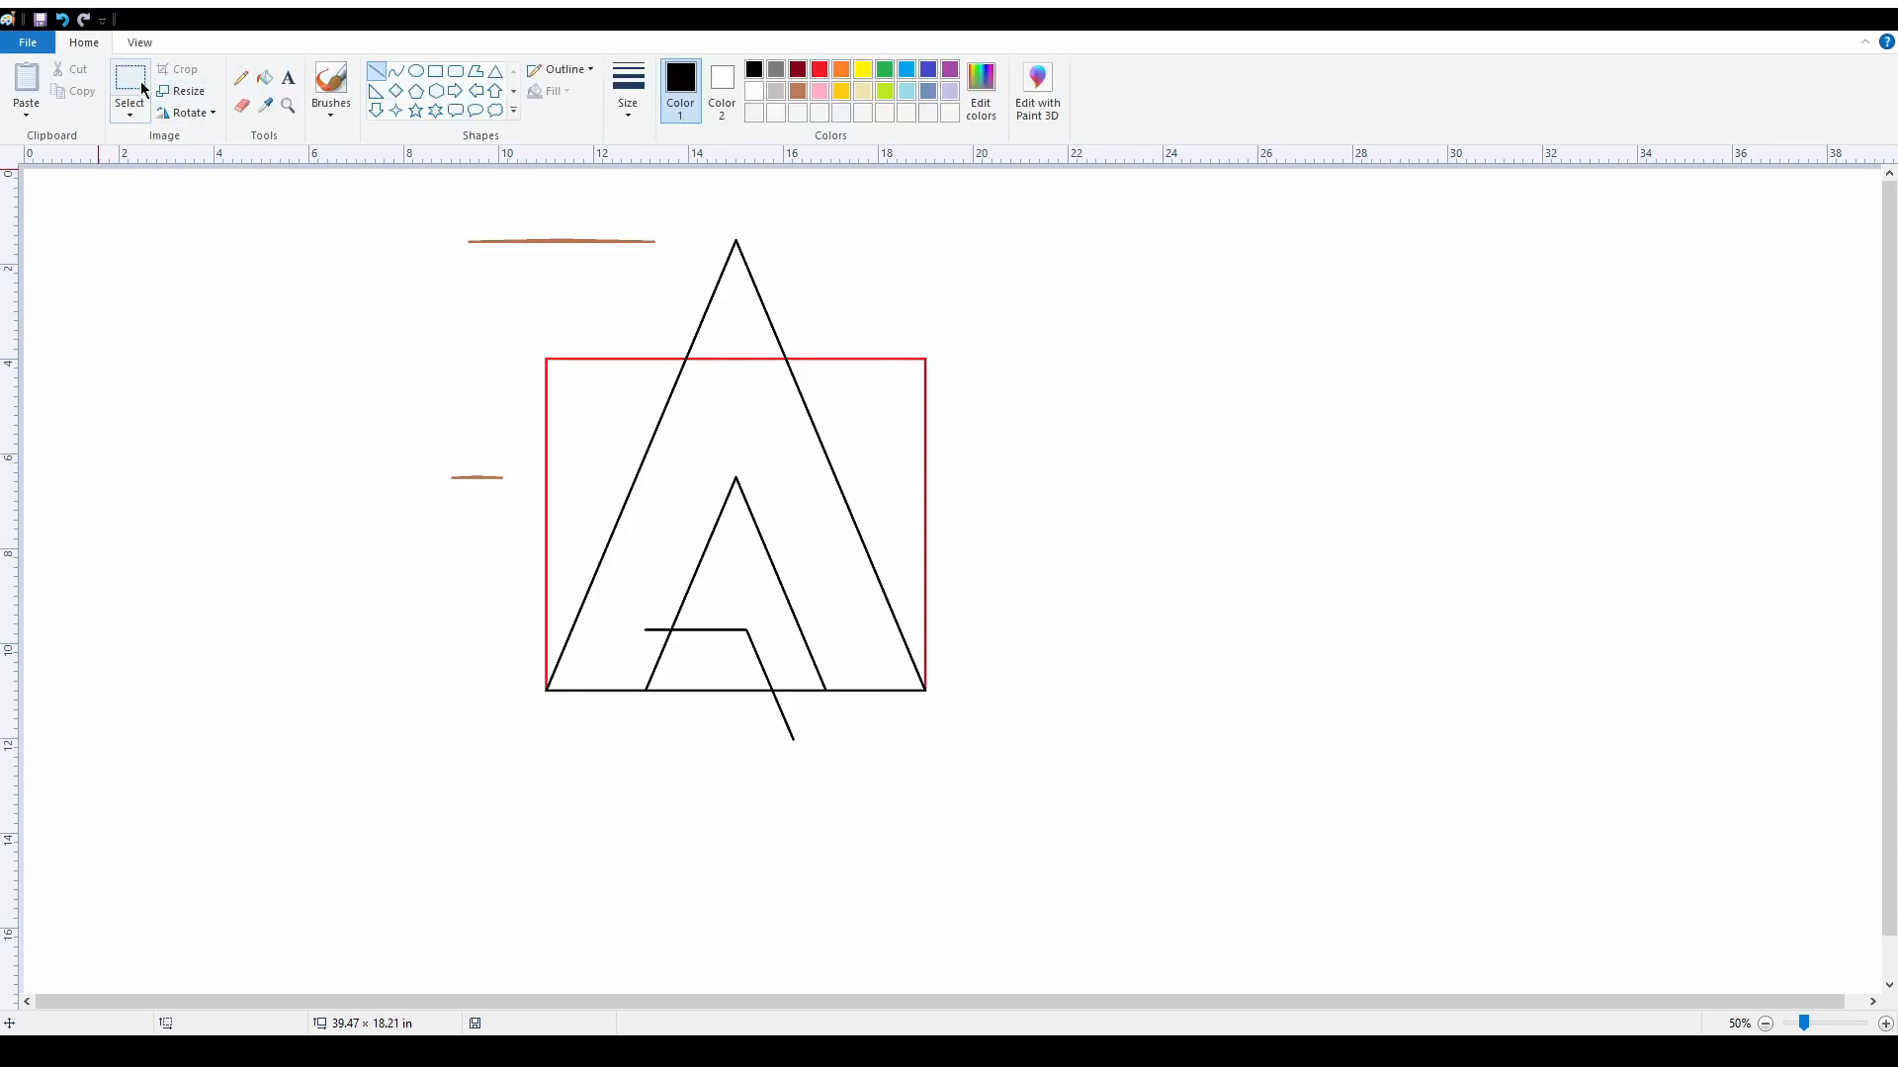
{"action": "left_click", "coordinate": [272, 81]}
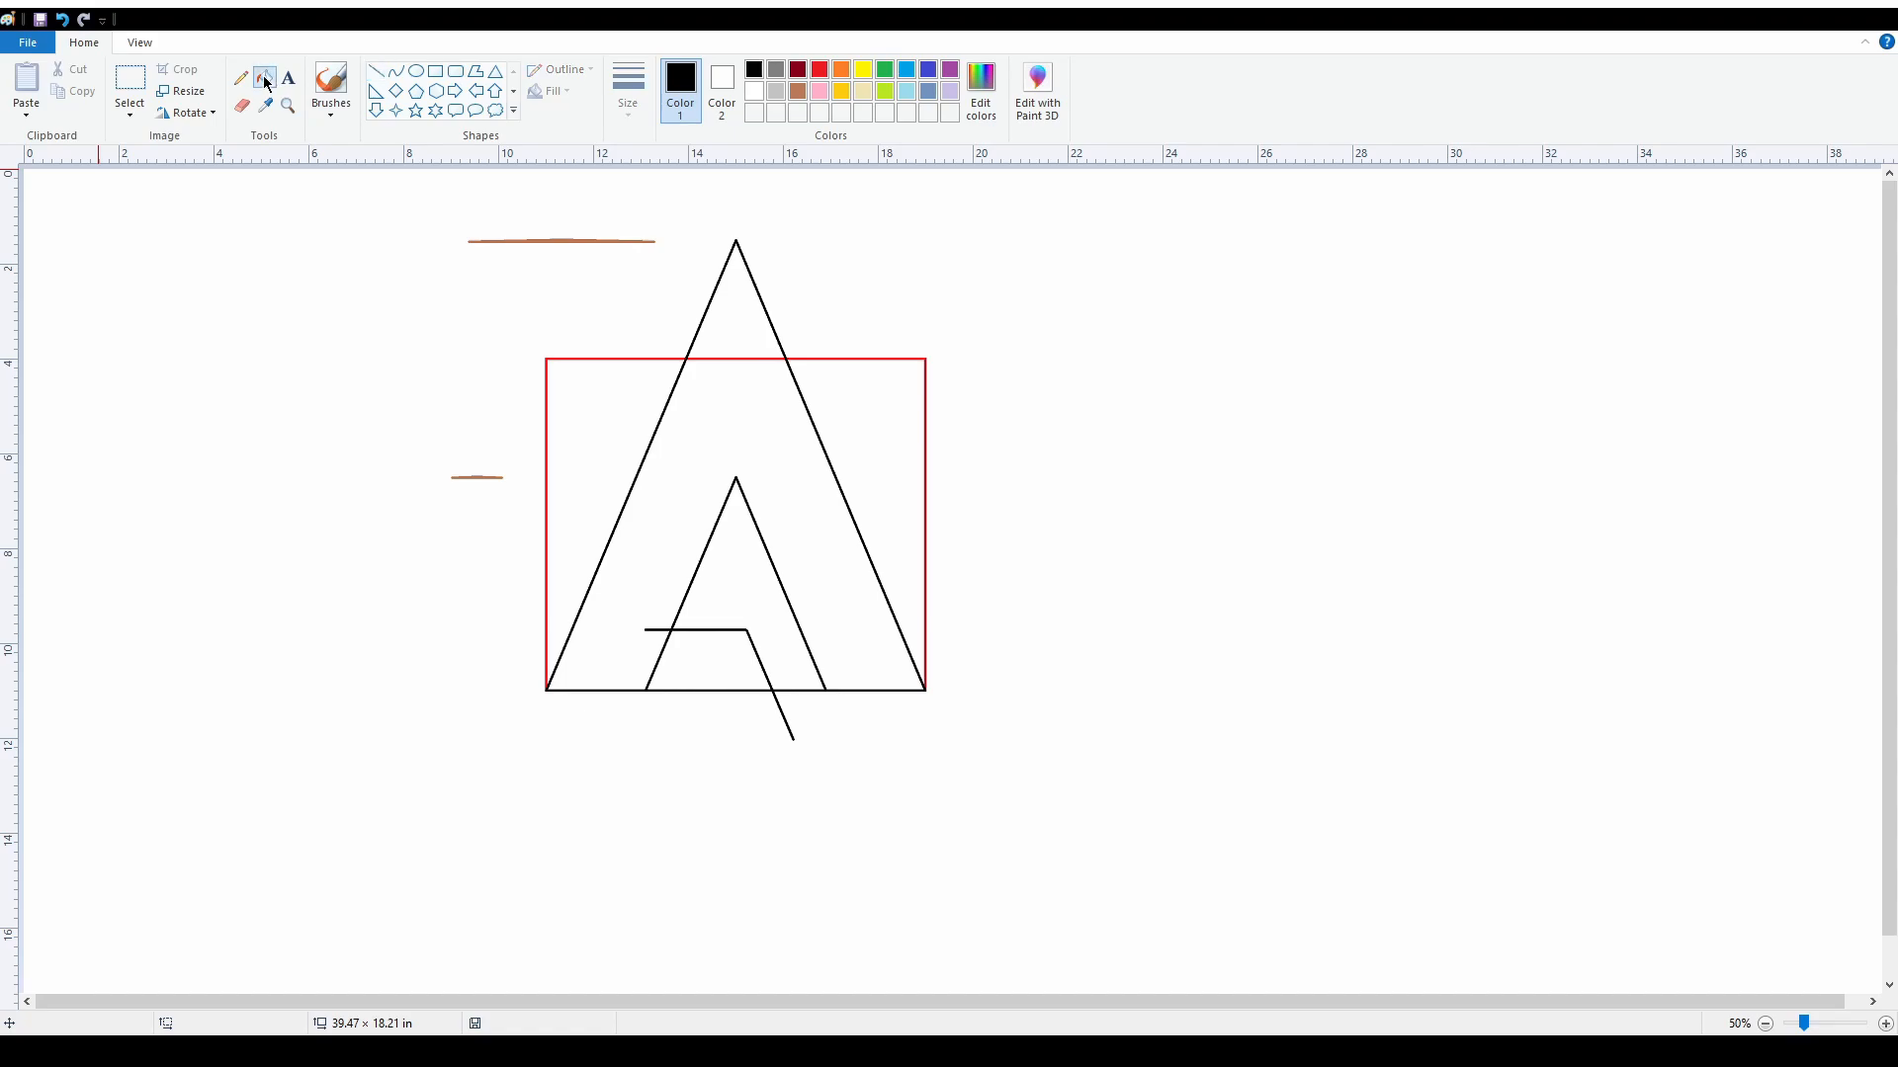
{"action": "right_click", "coordinate": [542, 239]}
{"action": "right_click", "coordinate": [477, 475]}
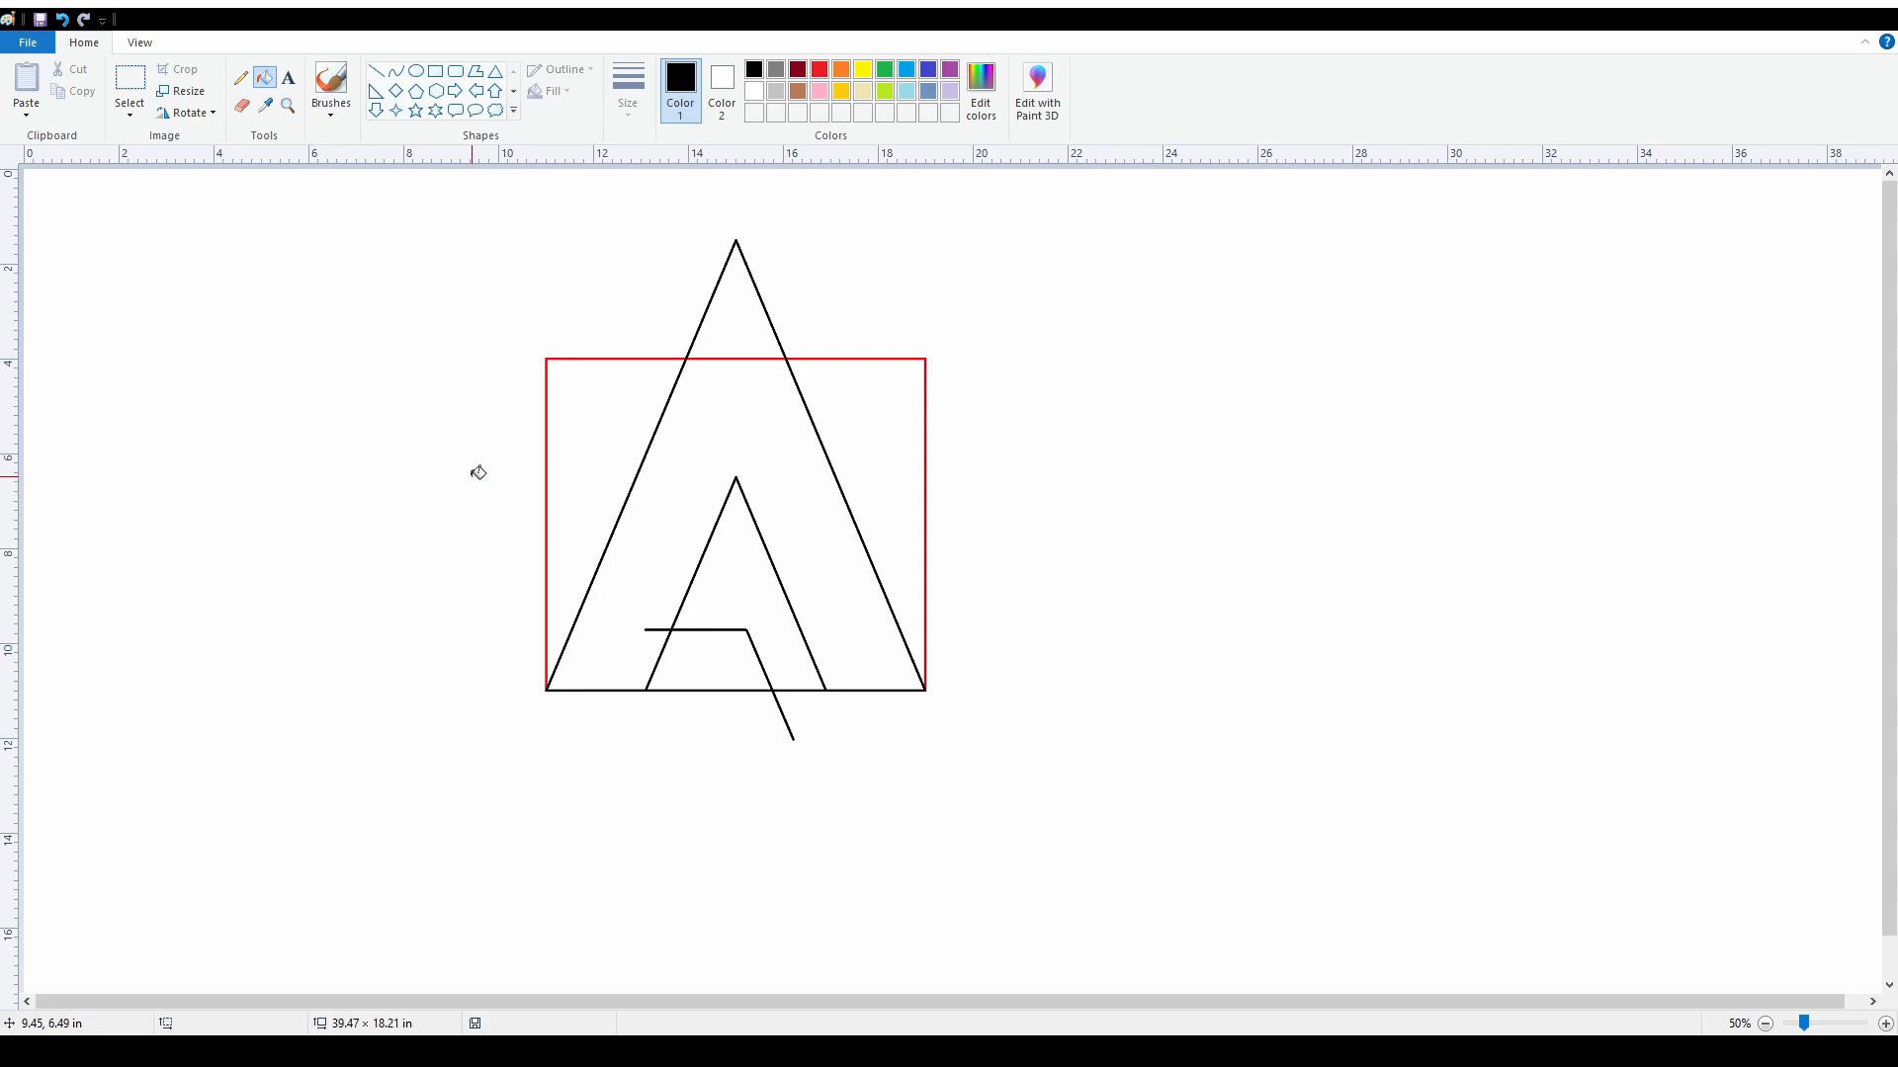
- Whiten the red line segment inside the large triangle, and fill the area between the triangles and the inner triangle's lower-left region with black
{"action": "right_click", "coordinate": [732, 357]}
{"action": "left_click", "coordinate": [650, 553]}
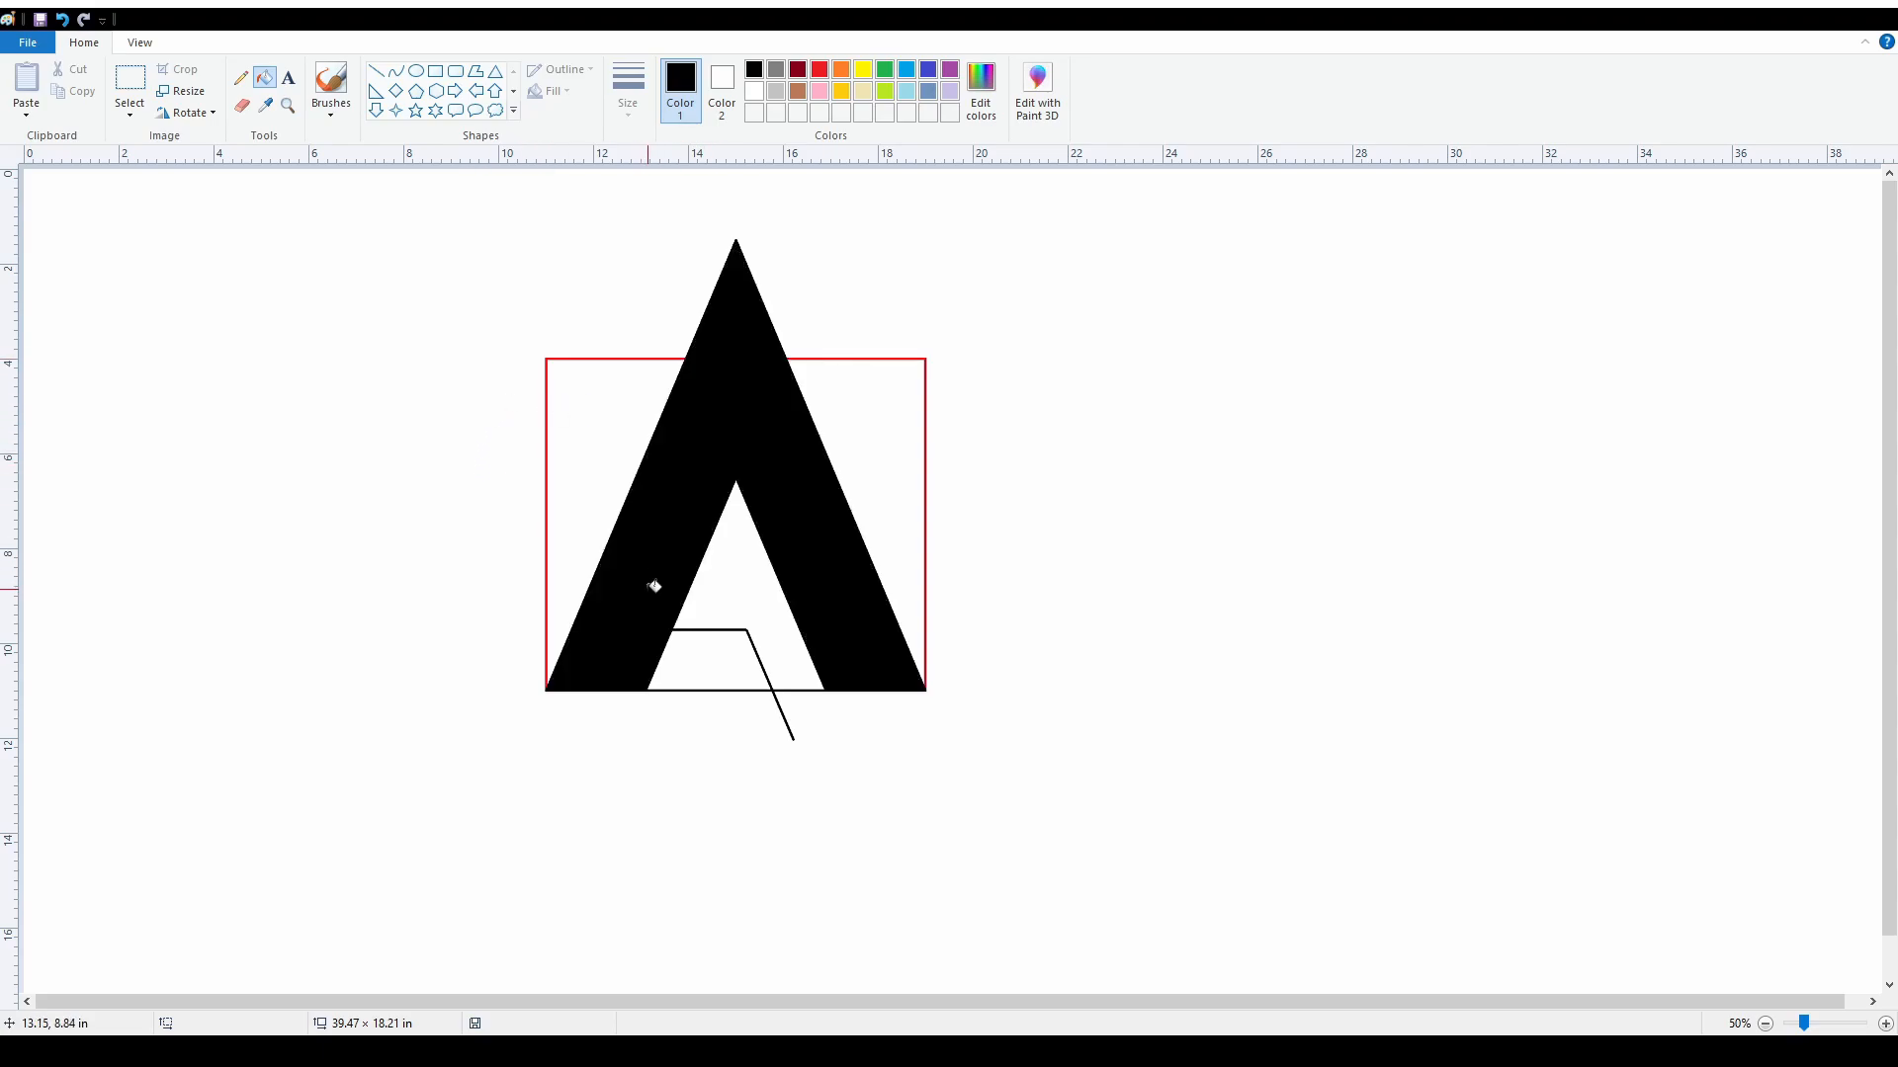
{"action": "left_click", "coordinate": [716, 667]}
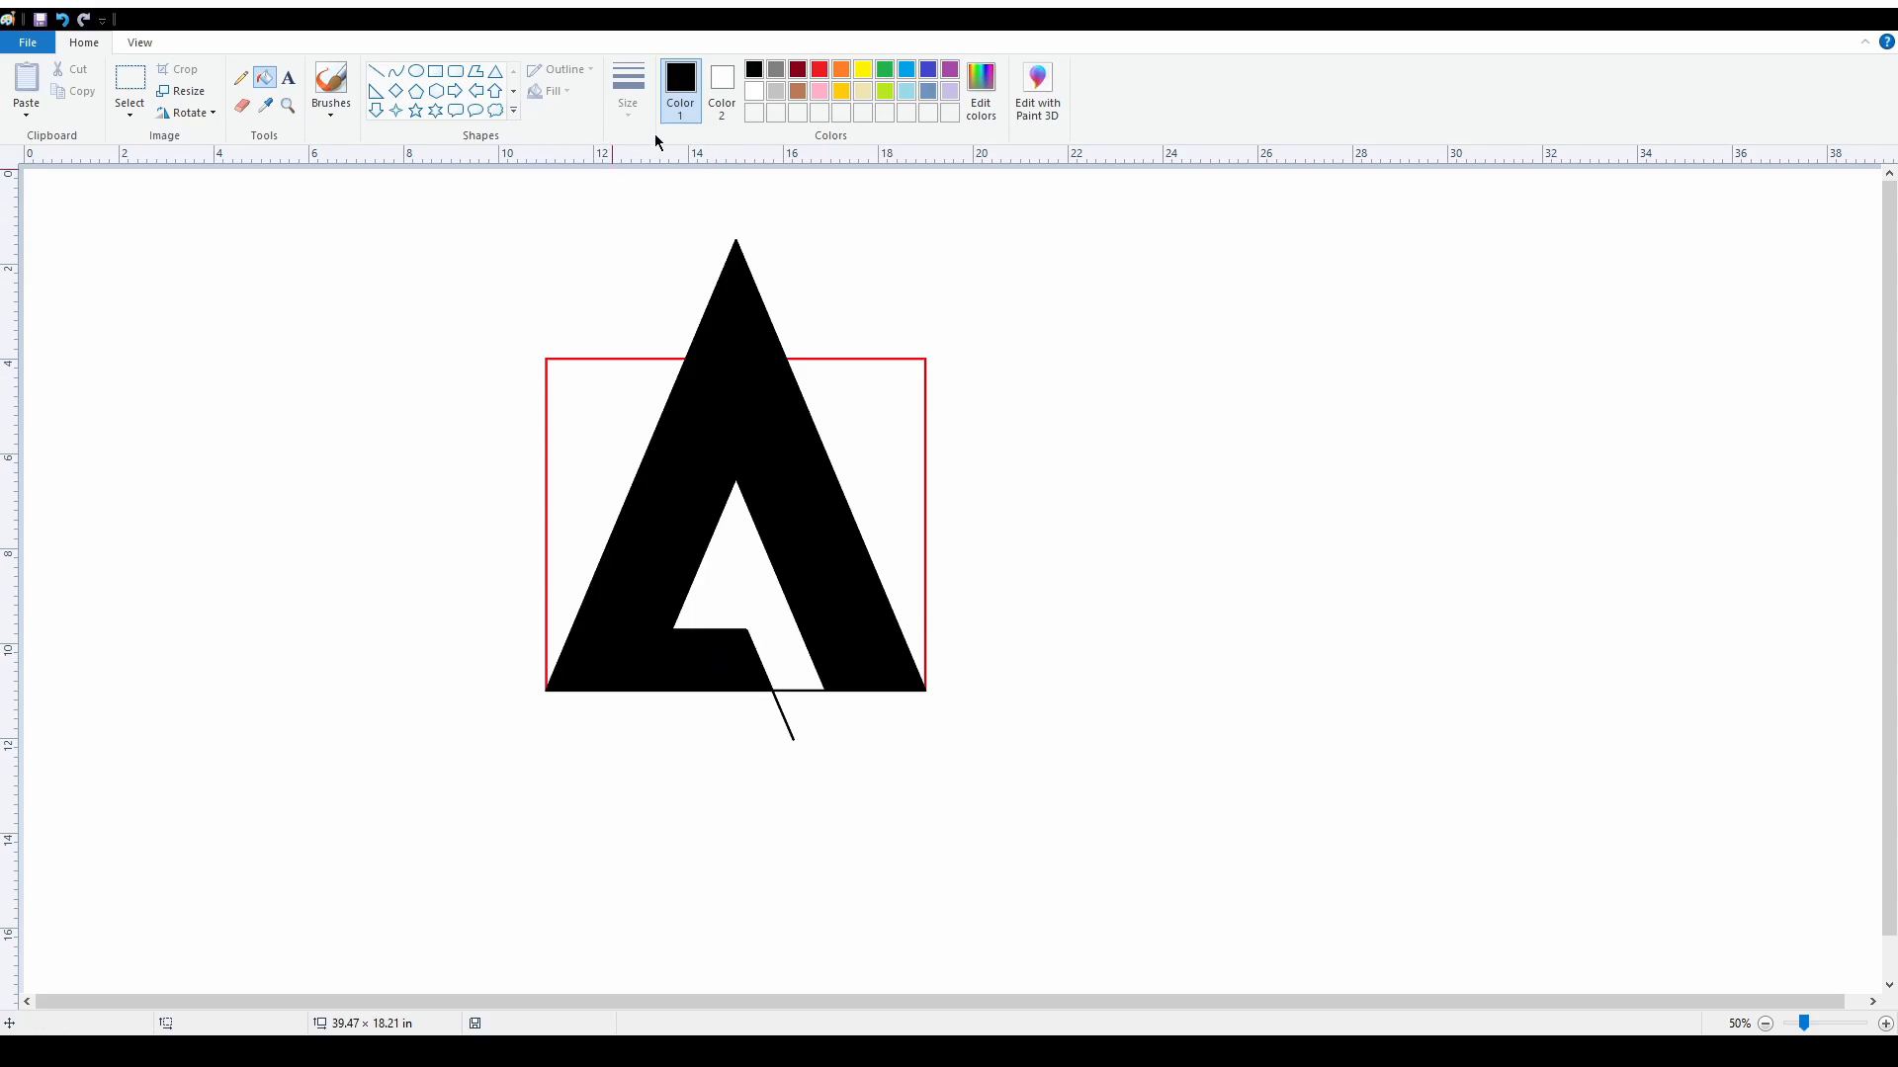
- Fill both rectangle areas beside the large triangle and the remaining inner region with red, and fill the black A shape with white
{"action": "left_click", "coordinate": [819, 71]}
{"action": "left_click", "coordinate": [601, 445]}
{"action": "left_click", "coordinate": [739, 565]}
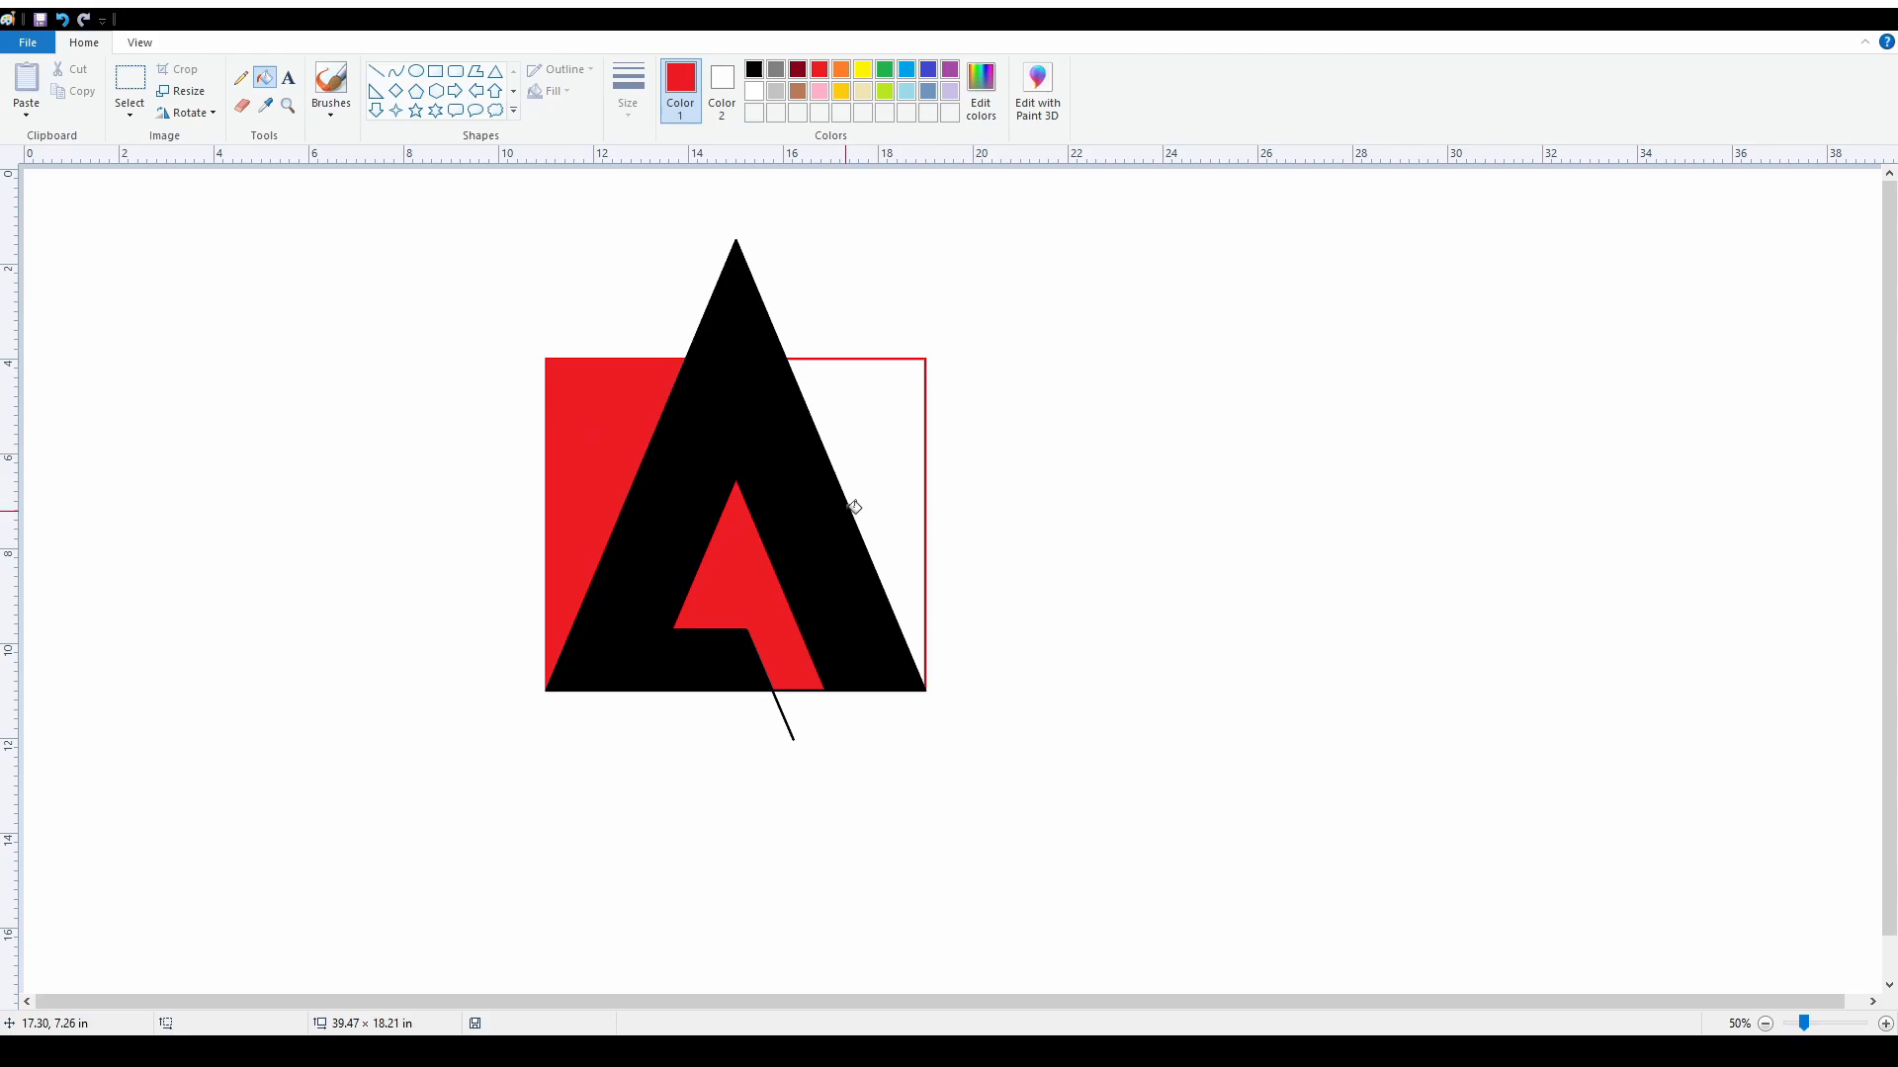
{"action": "left_click", "coordinate": [876, 441]}
{"action": "right_click", "coordinate": [772, 445]}
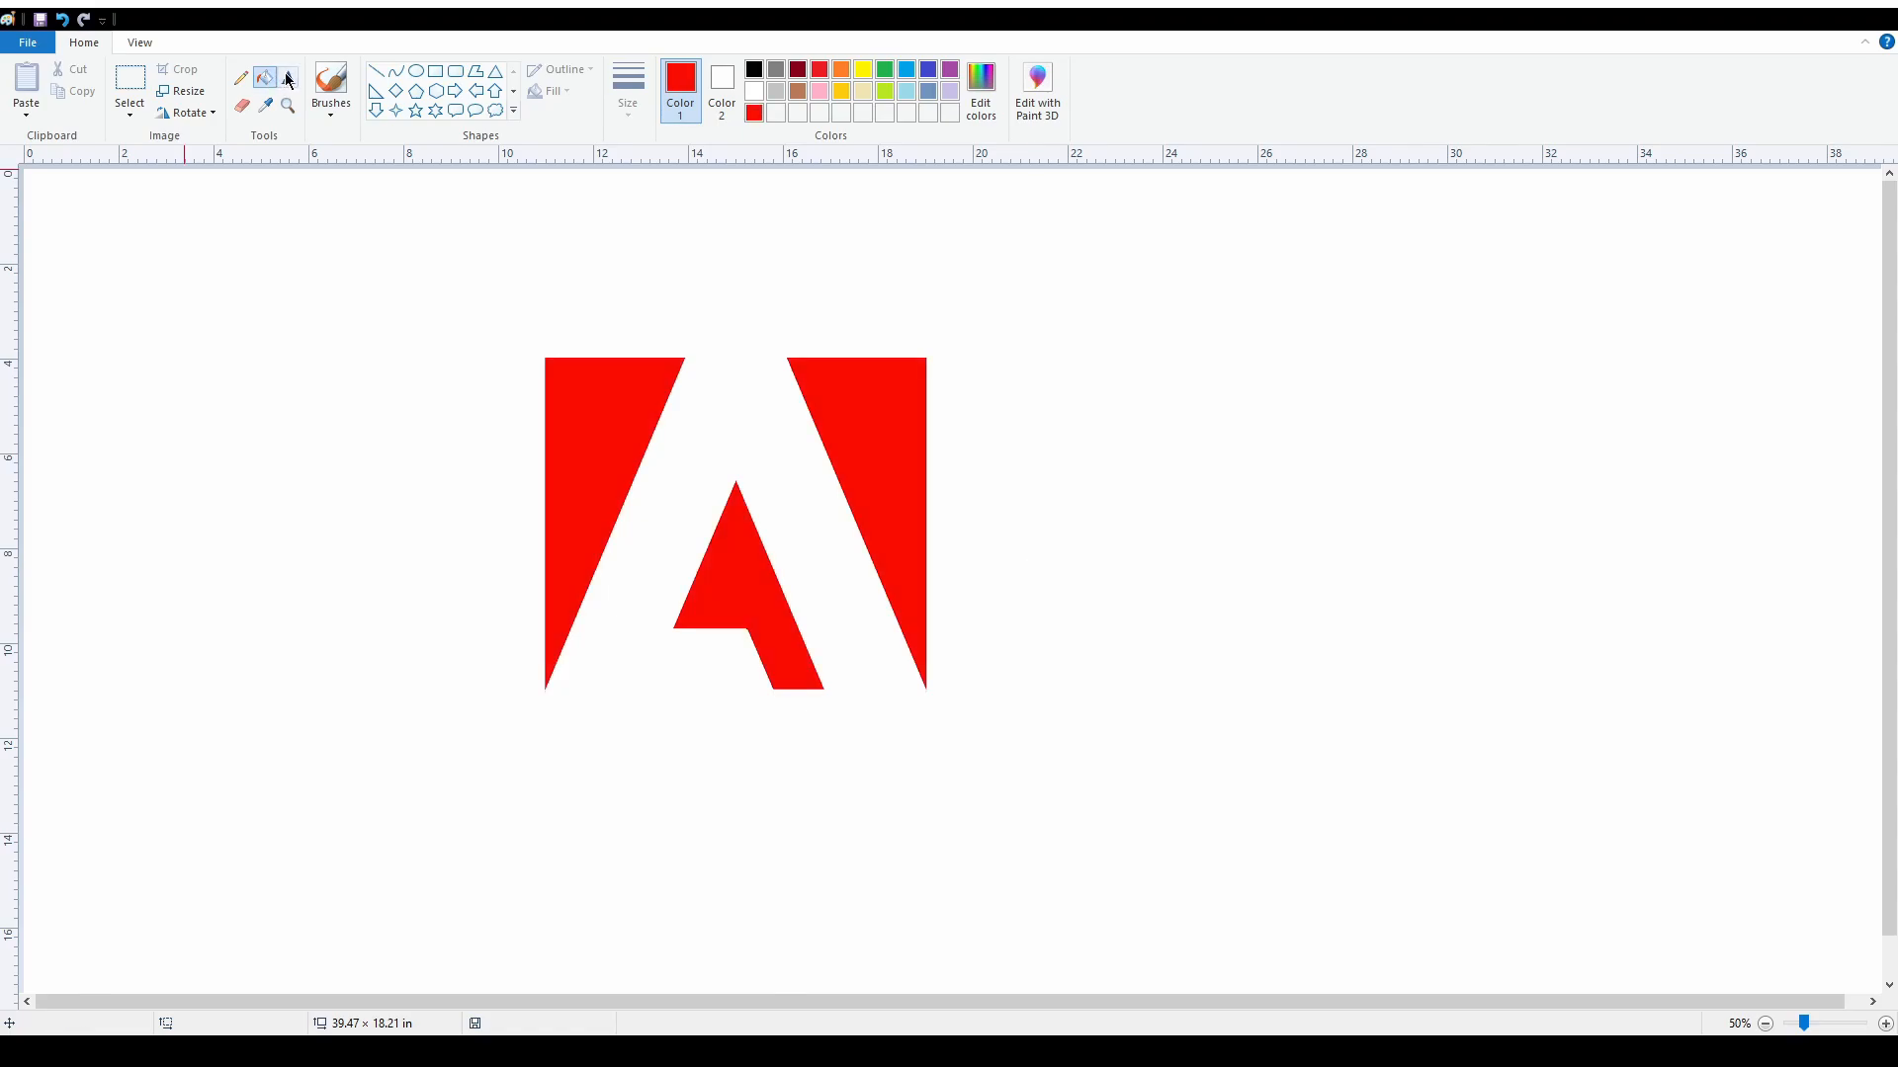
- Add the word "Adobe" in black at font size 450 to the right of the red logo
{"action": "left_click", "coordinate": [288, 79]}
{"action": "left_click", "coordinate": [1060, 550]}
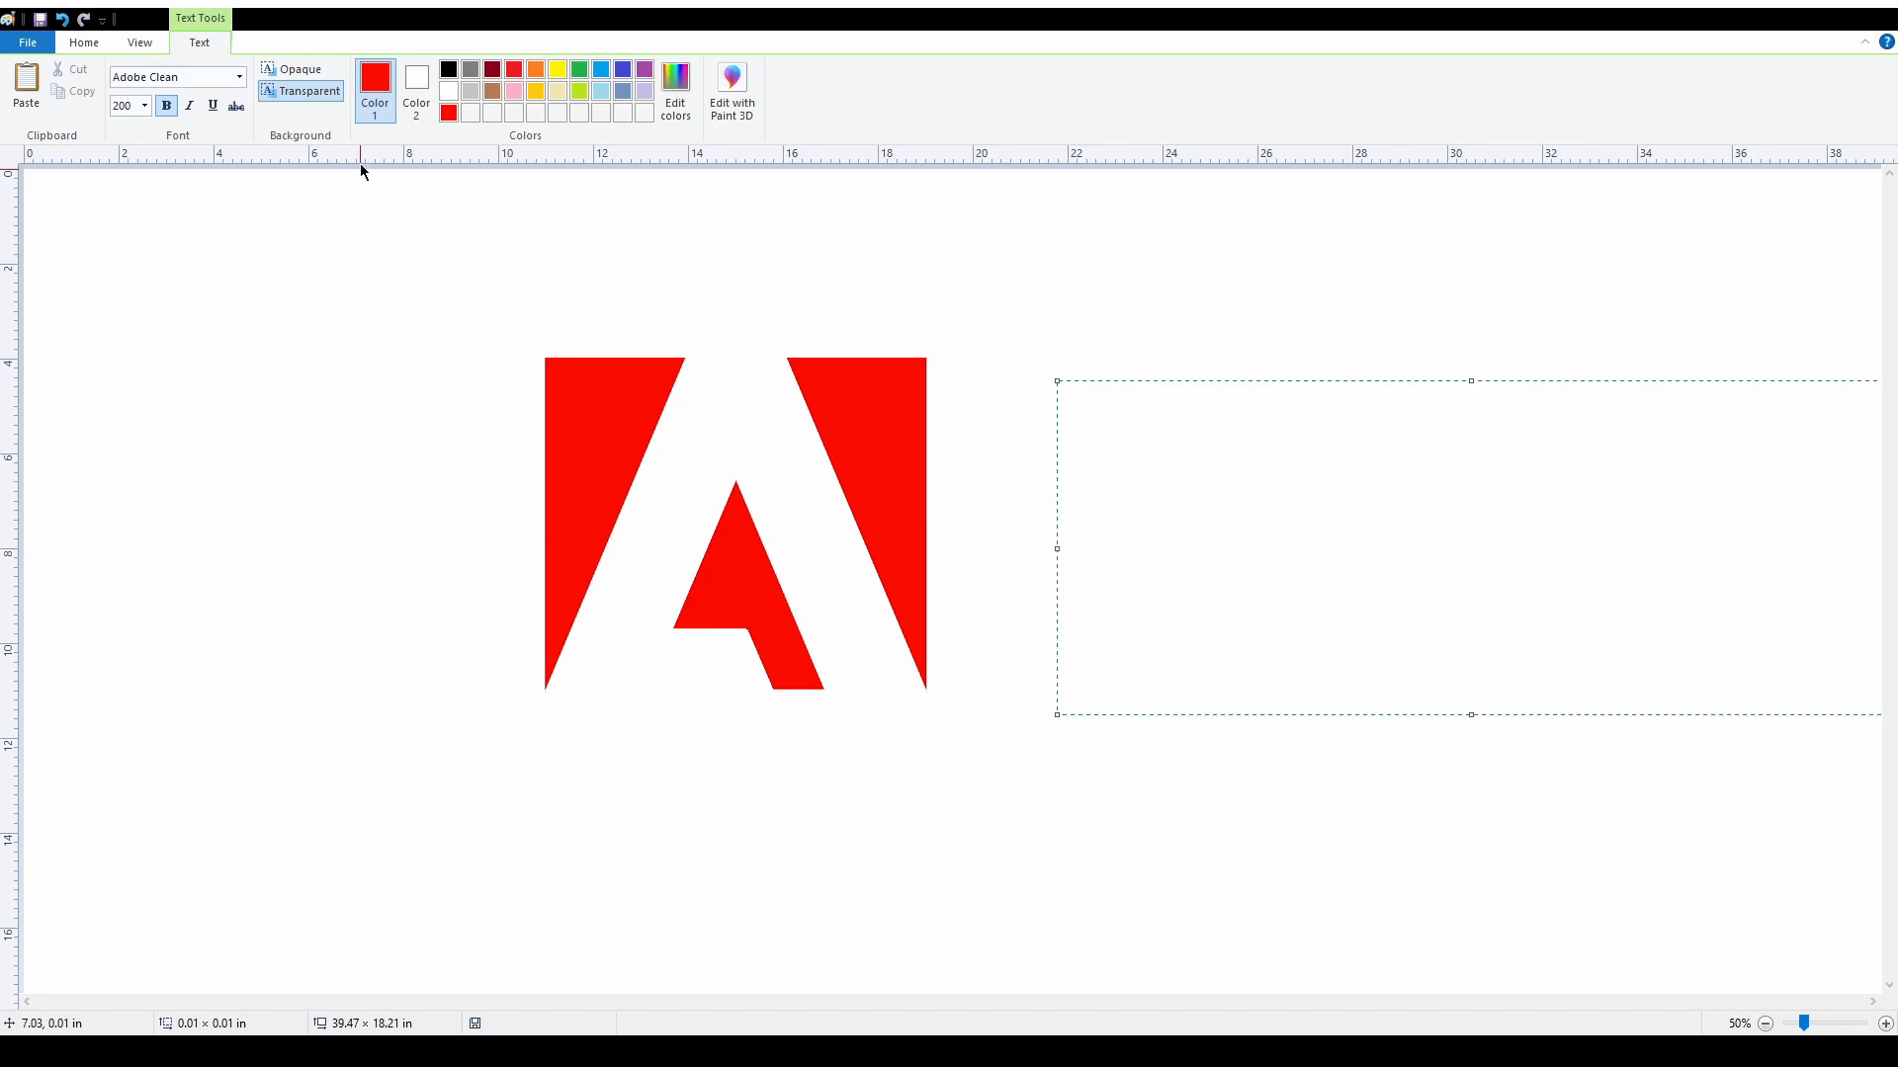
{"action": "left_click", "coordinate": [450, 71]}
{"action": "left_click", "coordinate": [125, 111]}
{"action": "type", "text": "450"}
{"action": "key", "text": "Return"}
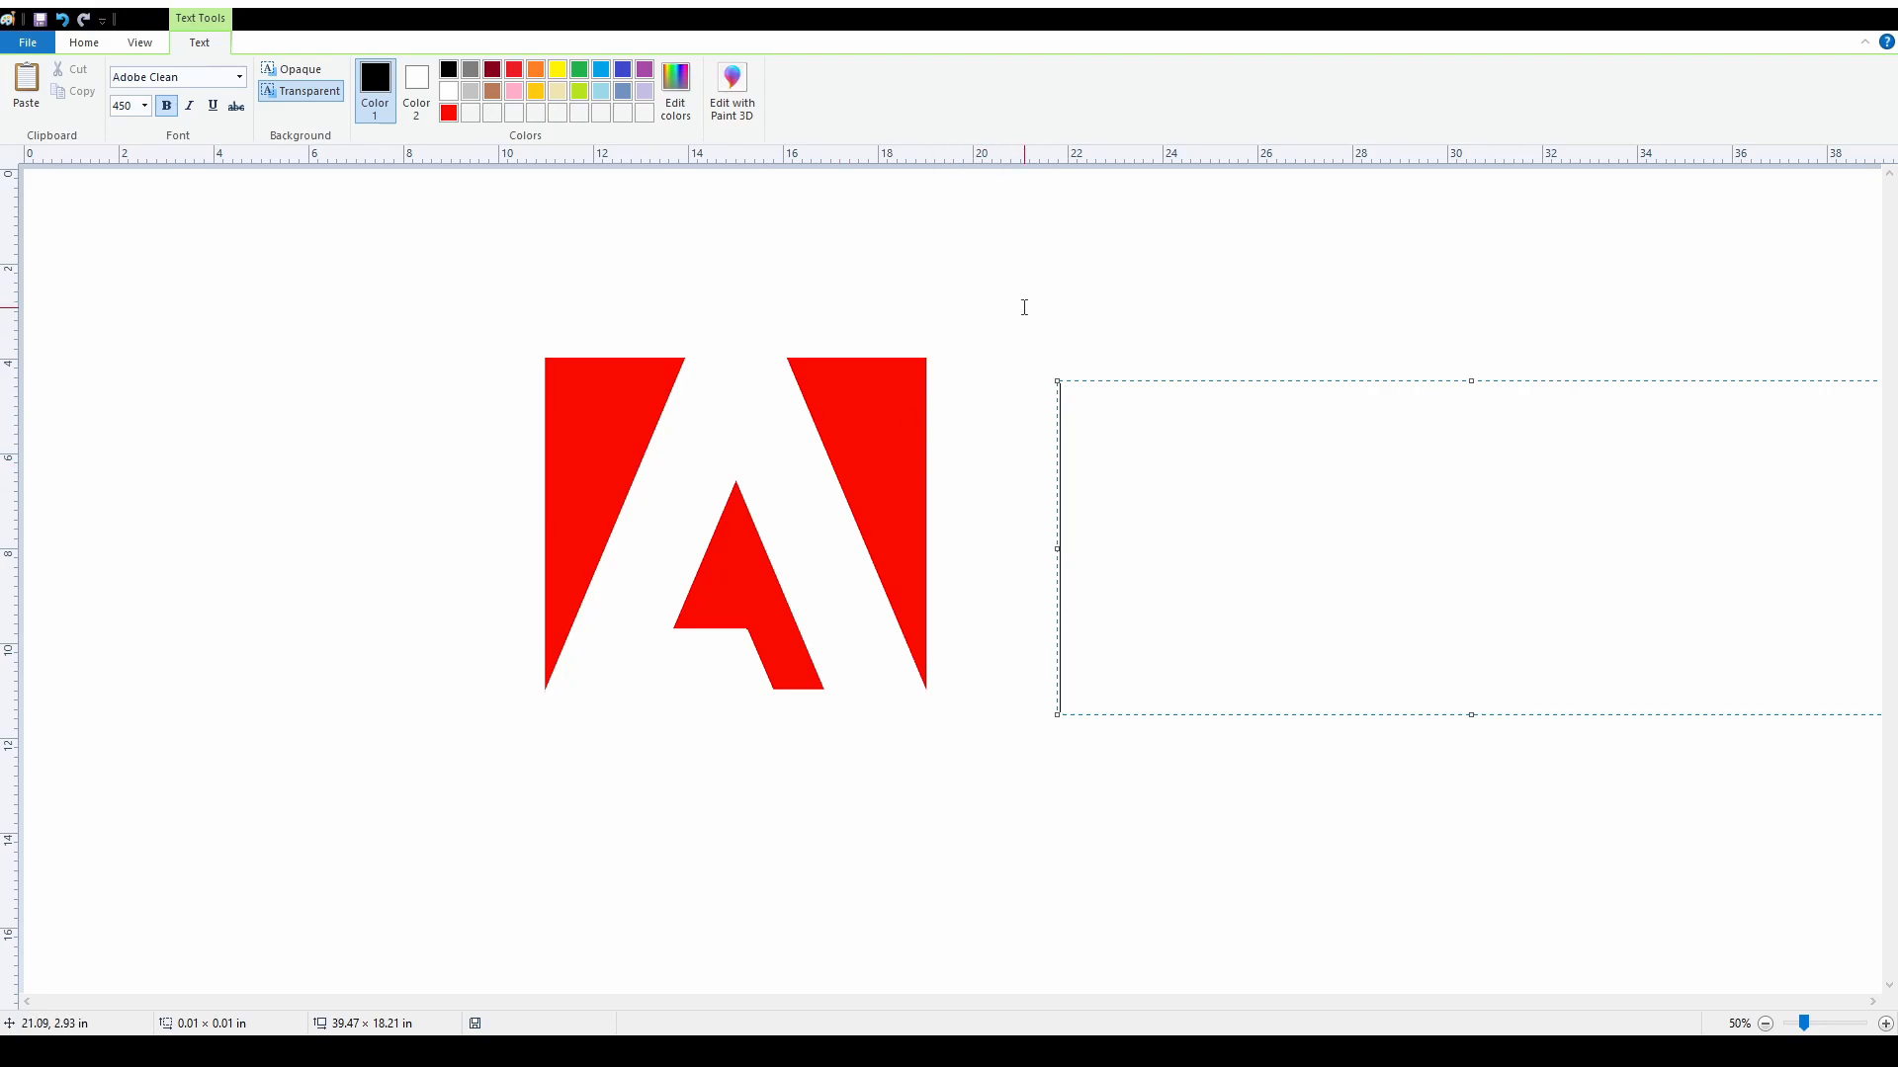
{"action": "type", "text": "A"}
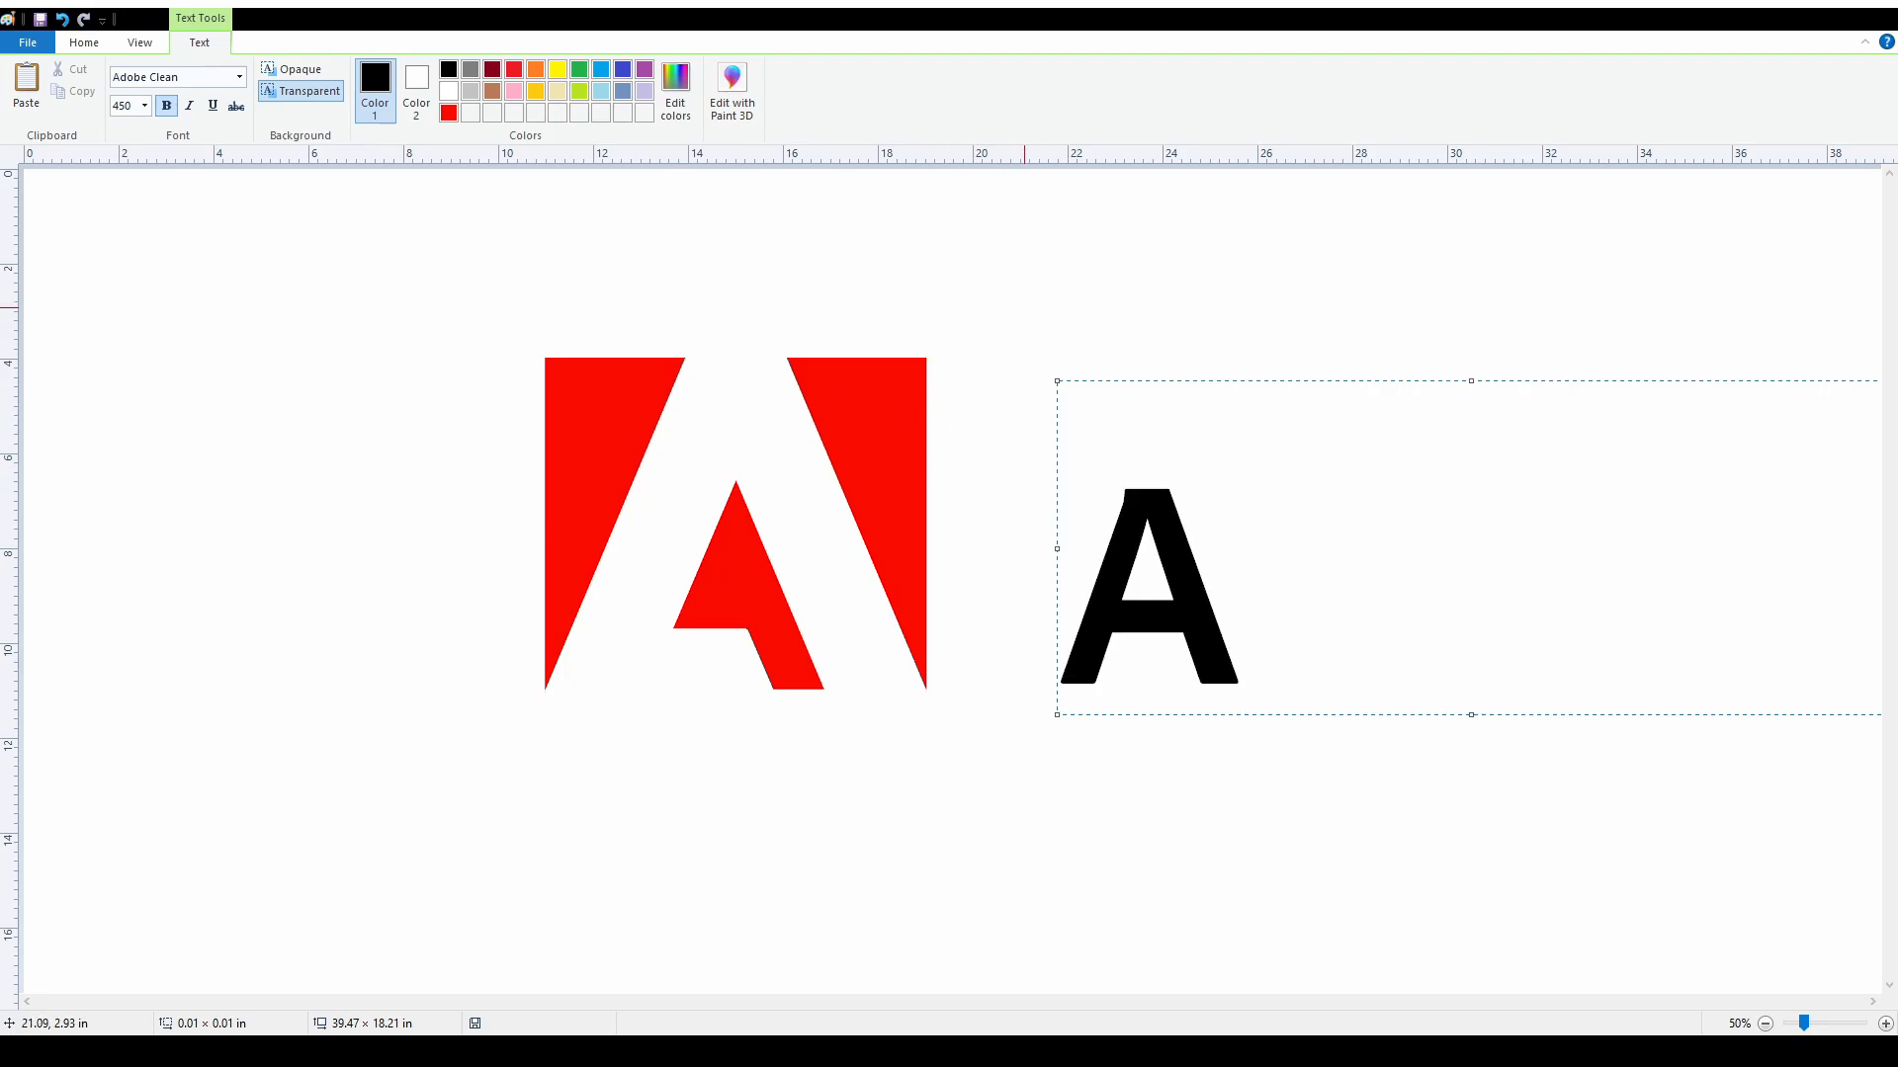
{"action": "type", "text": "do"}
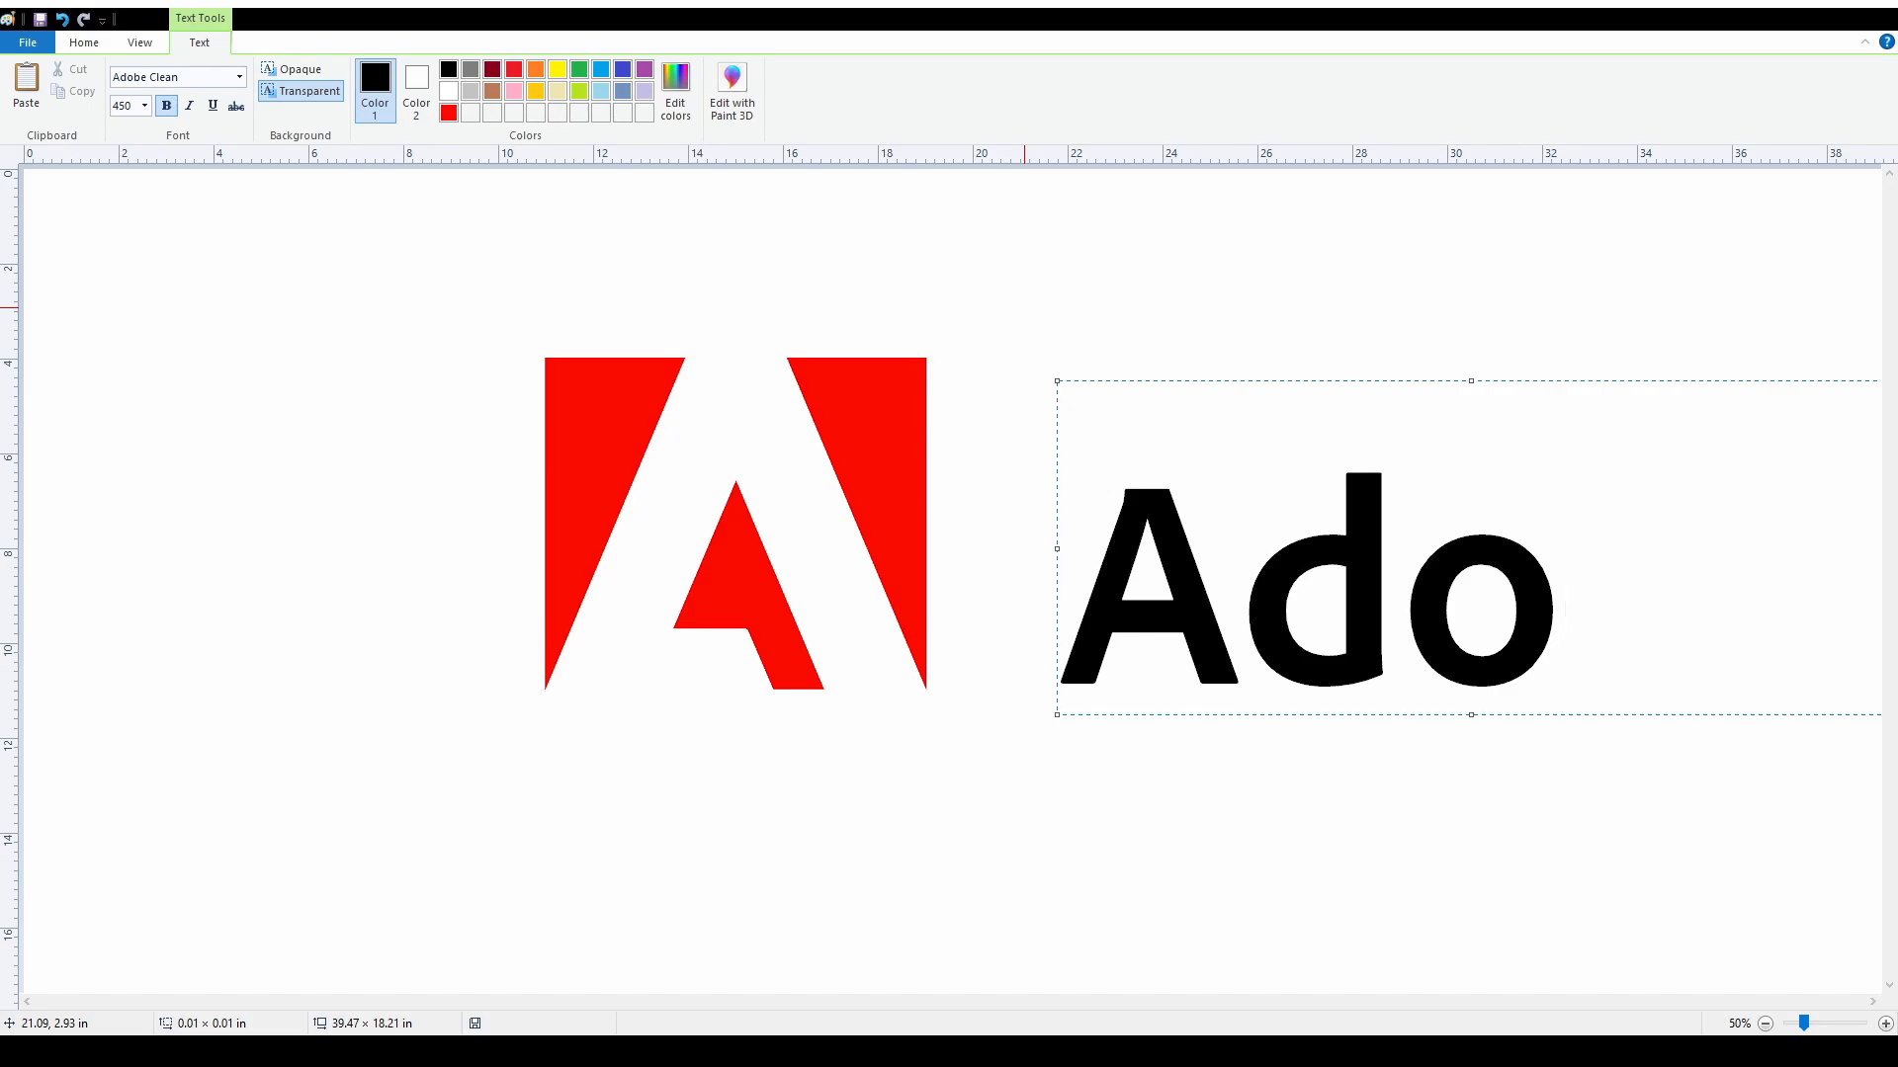
{"action": "type", "text": "be"}
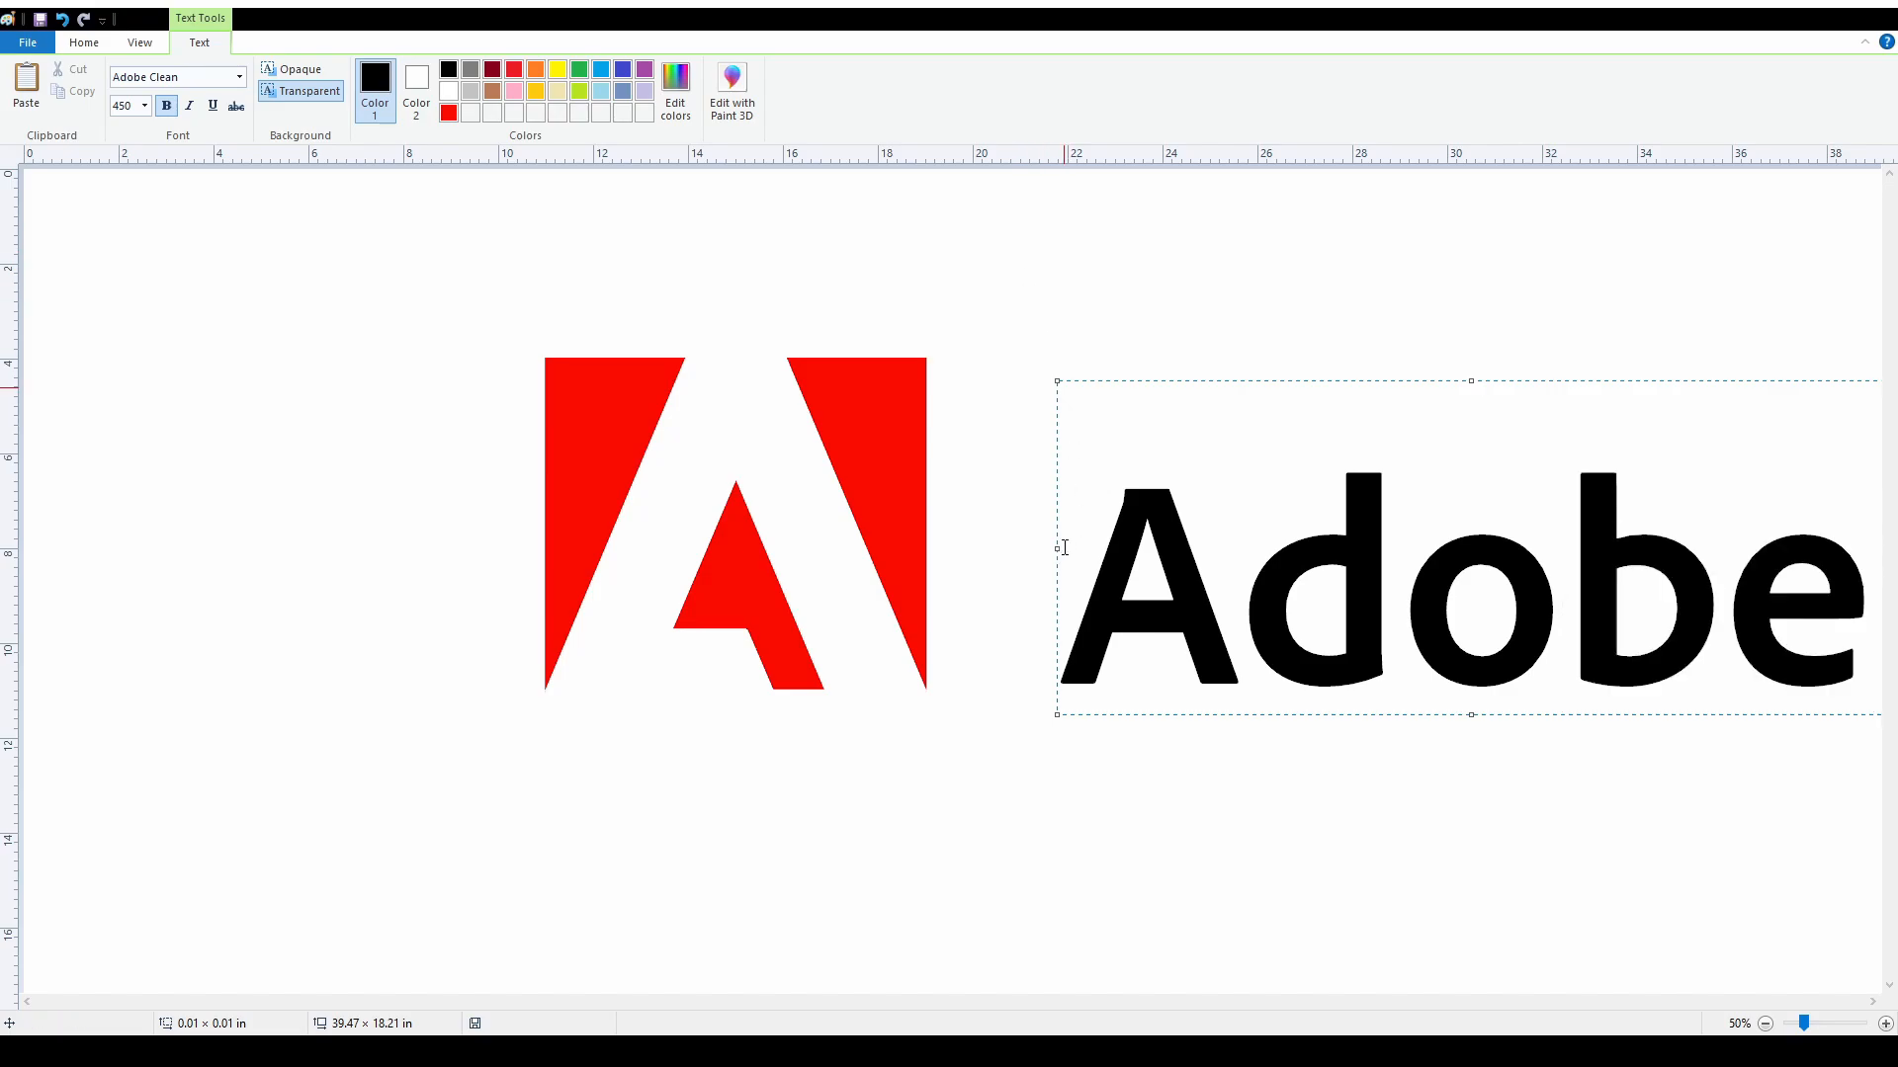
- Extend the text box leftward to bring "Adobe" closer to the logo, commit it, and move the word slightly up and left
{"action": "left_click_drag", "start_coordinate": [1056, 549], "coordinate": [1025, 551]}
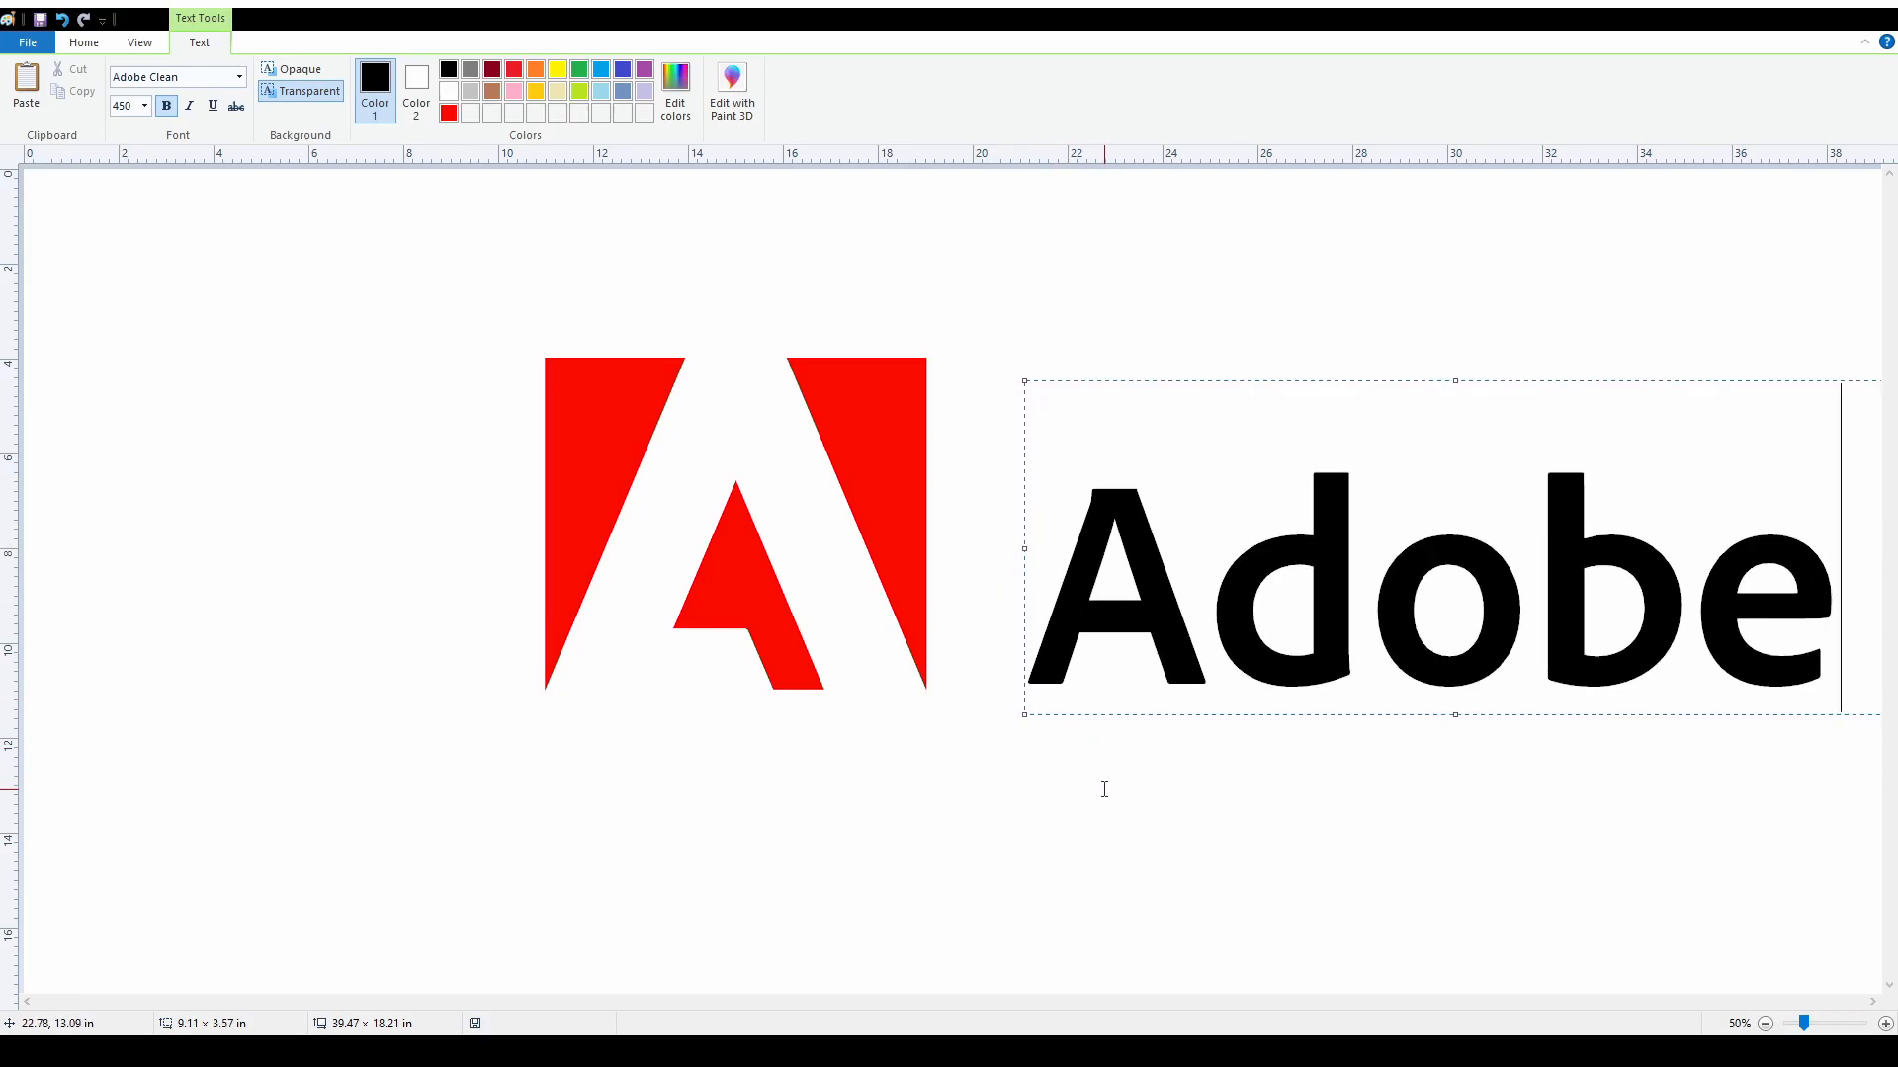
{"action": "left_click", "coordinate": [605, 477]}
{"action": "left_click", "coordinate": [130, 81]}
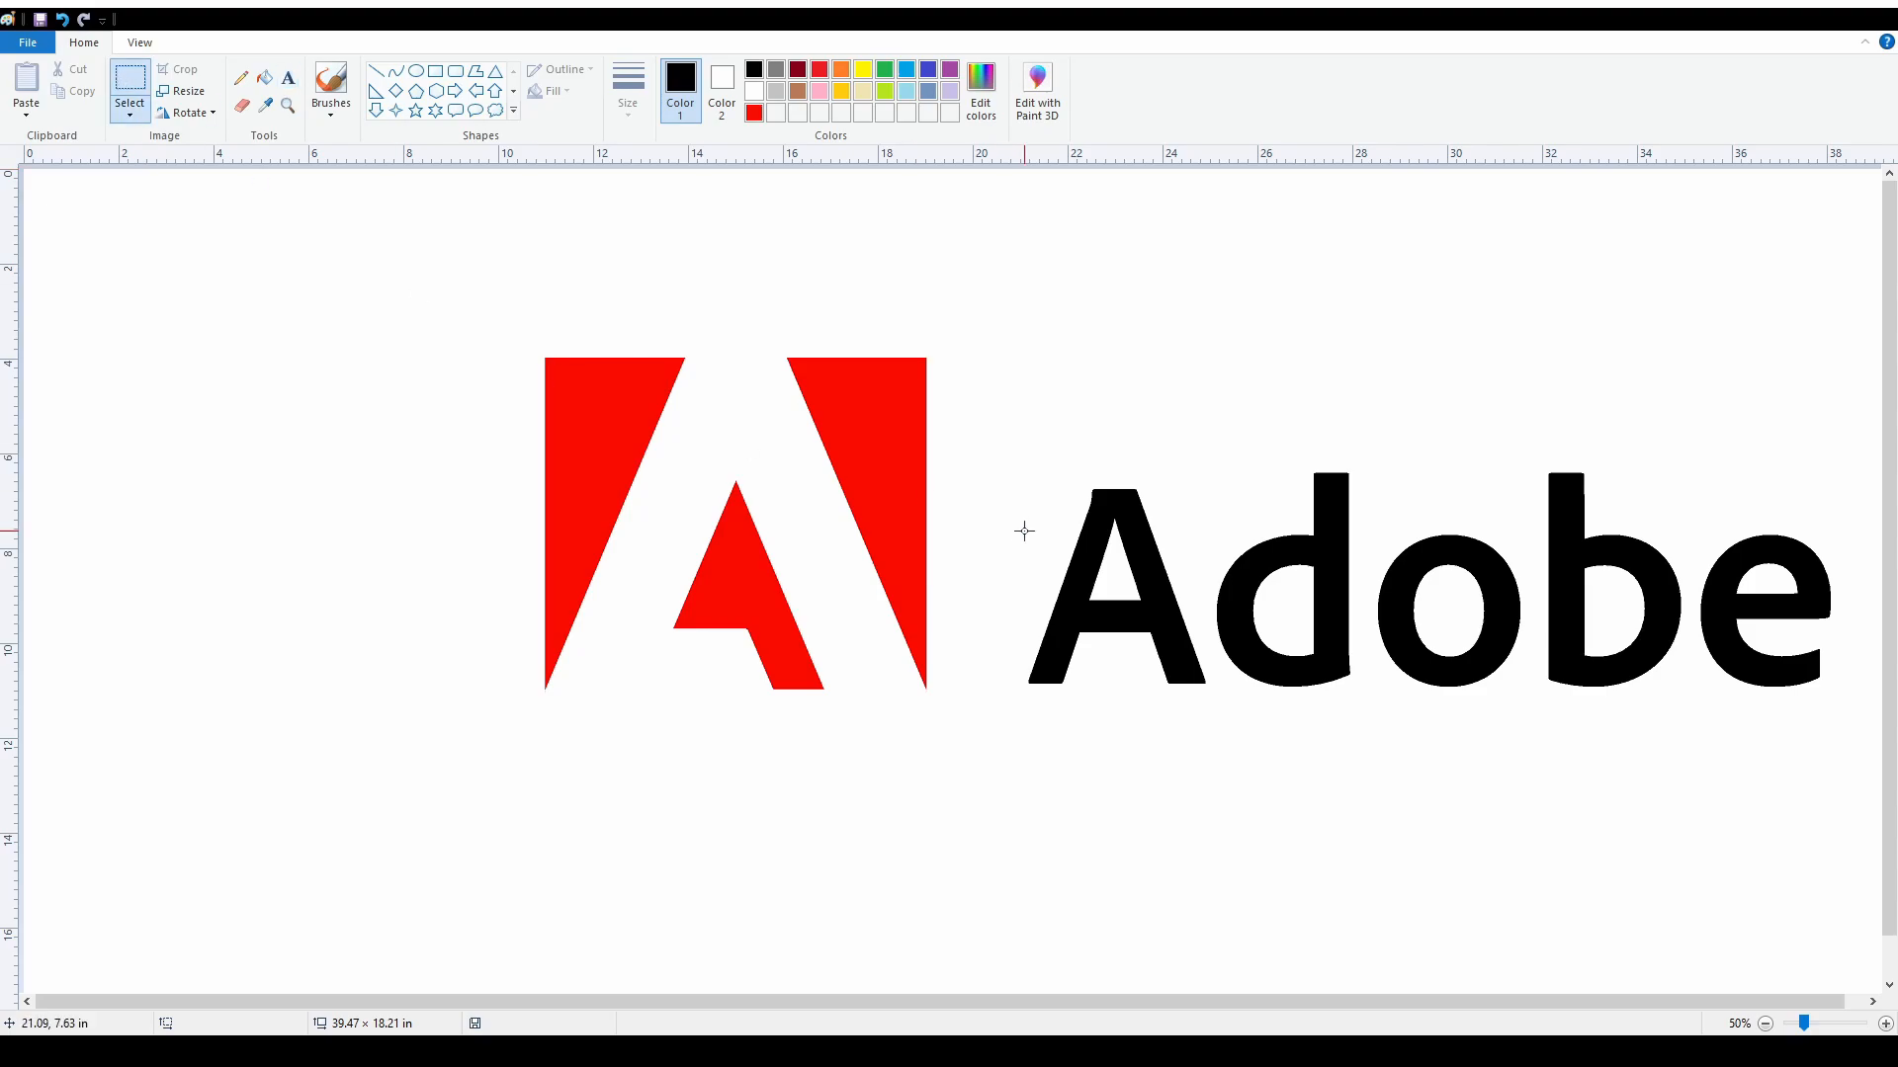
{"action": "left_click_drag", "start_coordinate": [992, 355], "coordinate": [1868, 766]}
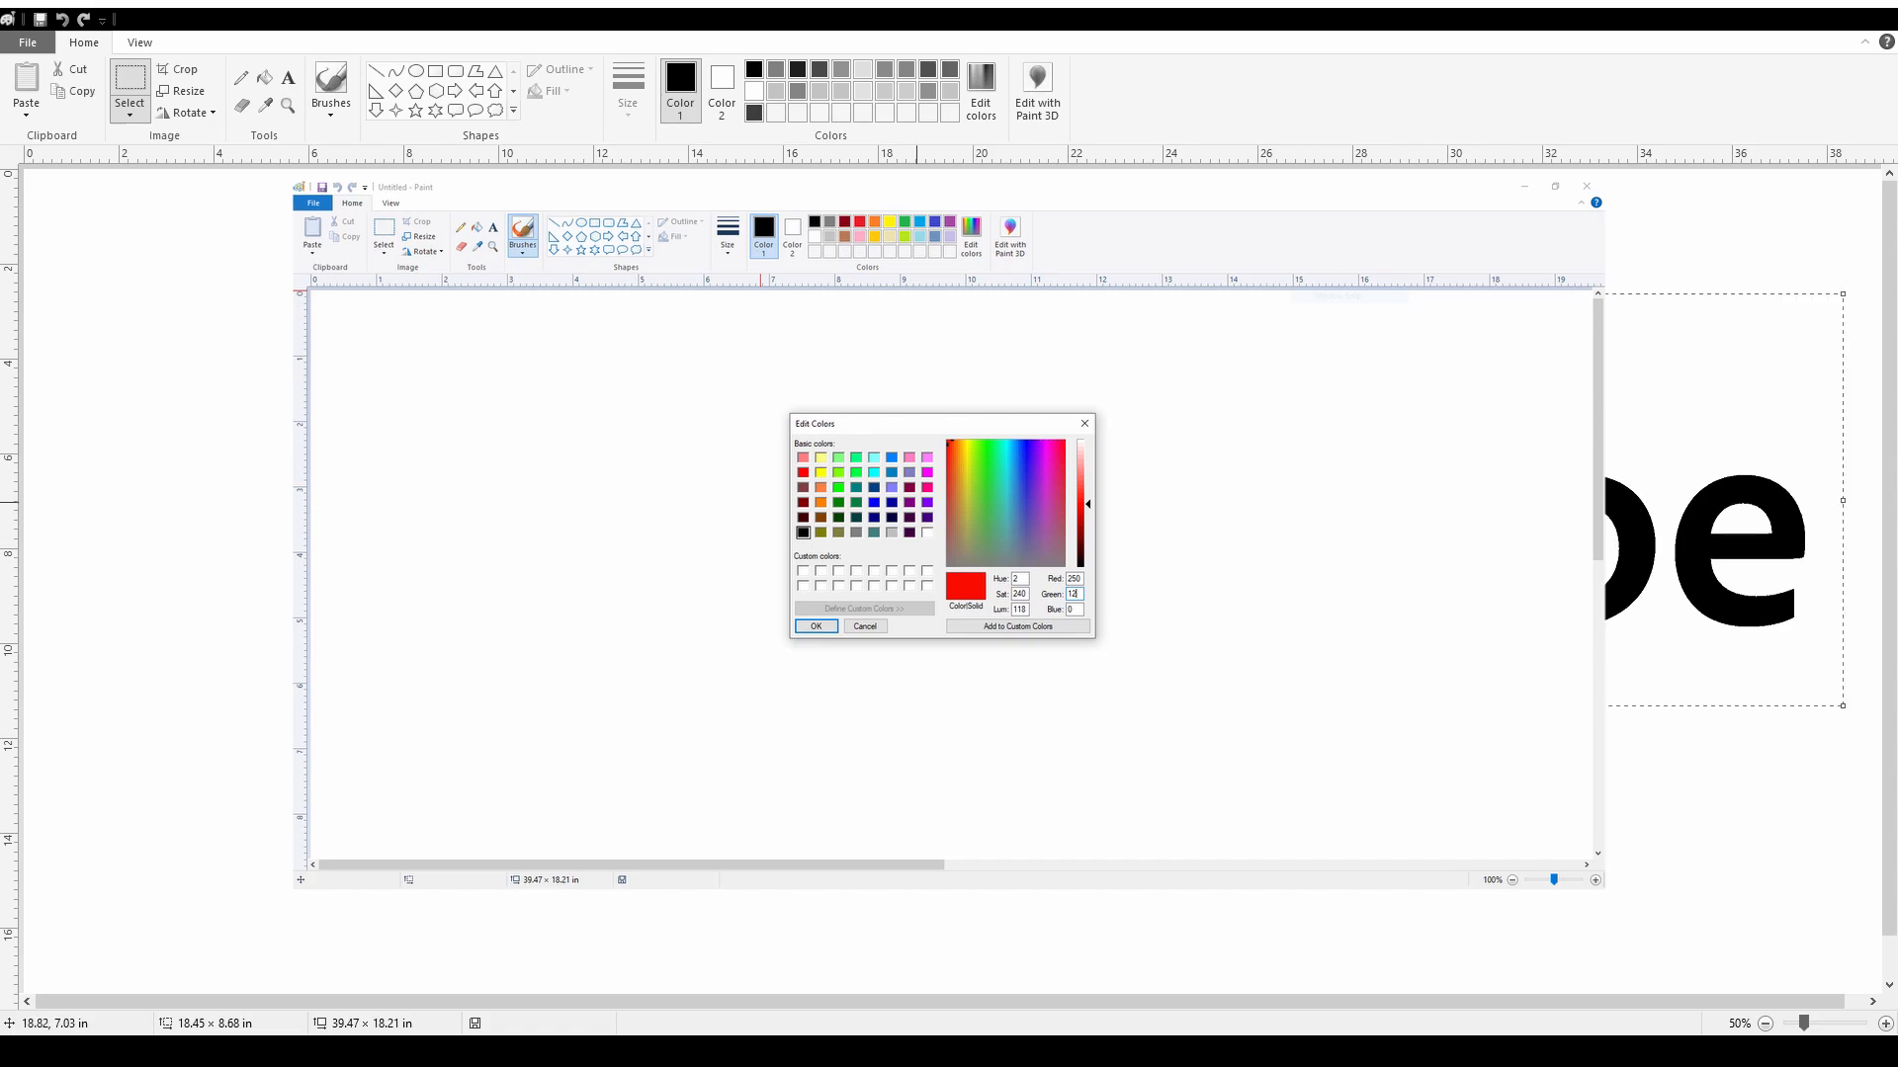
- Select the logo and word together in an area about 28.15 × 8.74 in, move them about 4 in to the left, and deselect
{"action": "left_click_drag", "start_coordinate": [529, 348], "coordinate": [801, 576]}
{"action": "left_click_drag", "start_coordinate": [980, 647], "coordinate": [1864, 764]}
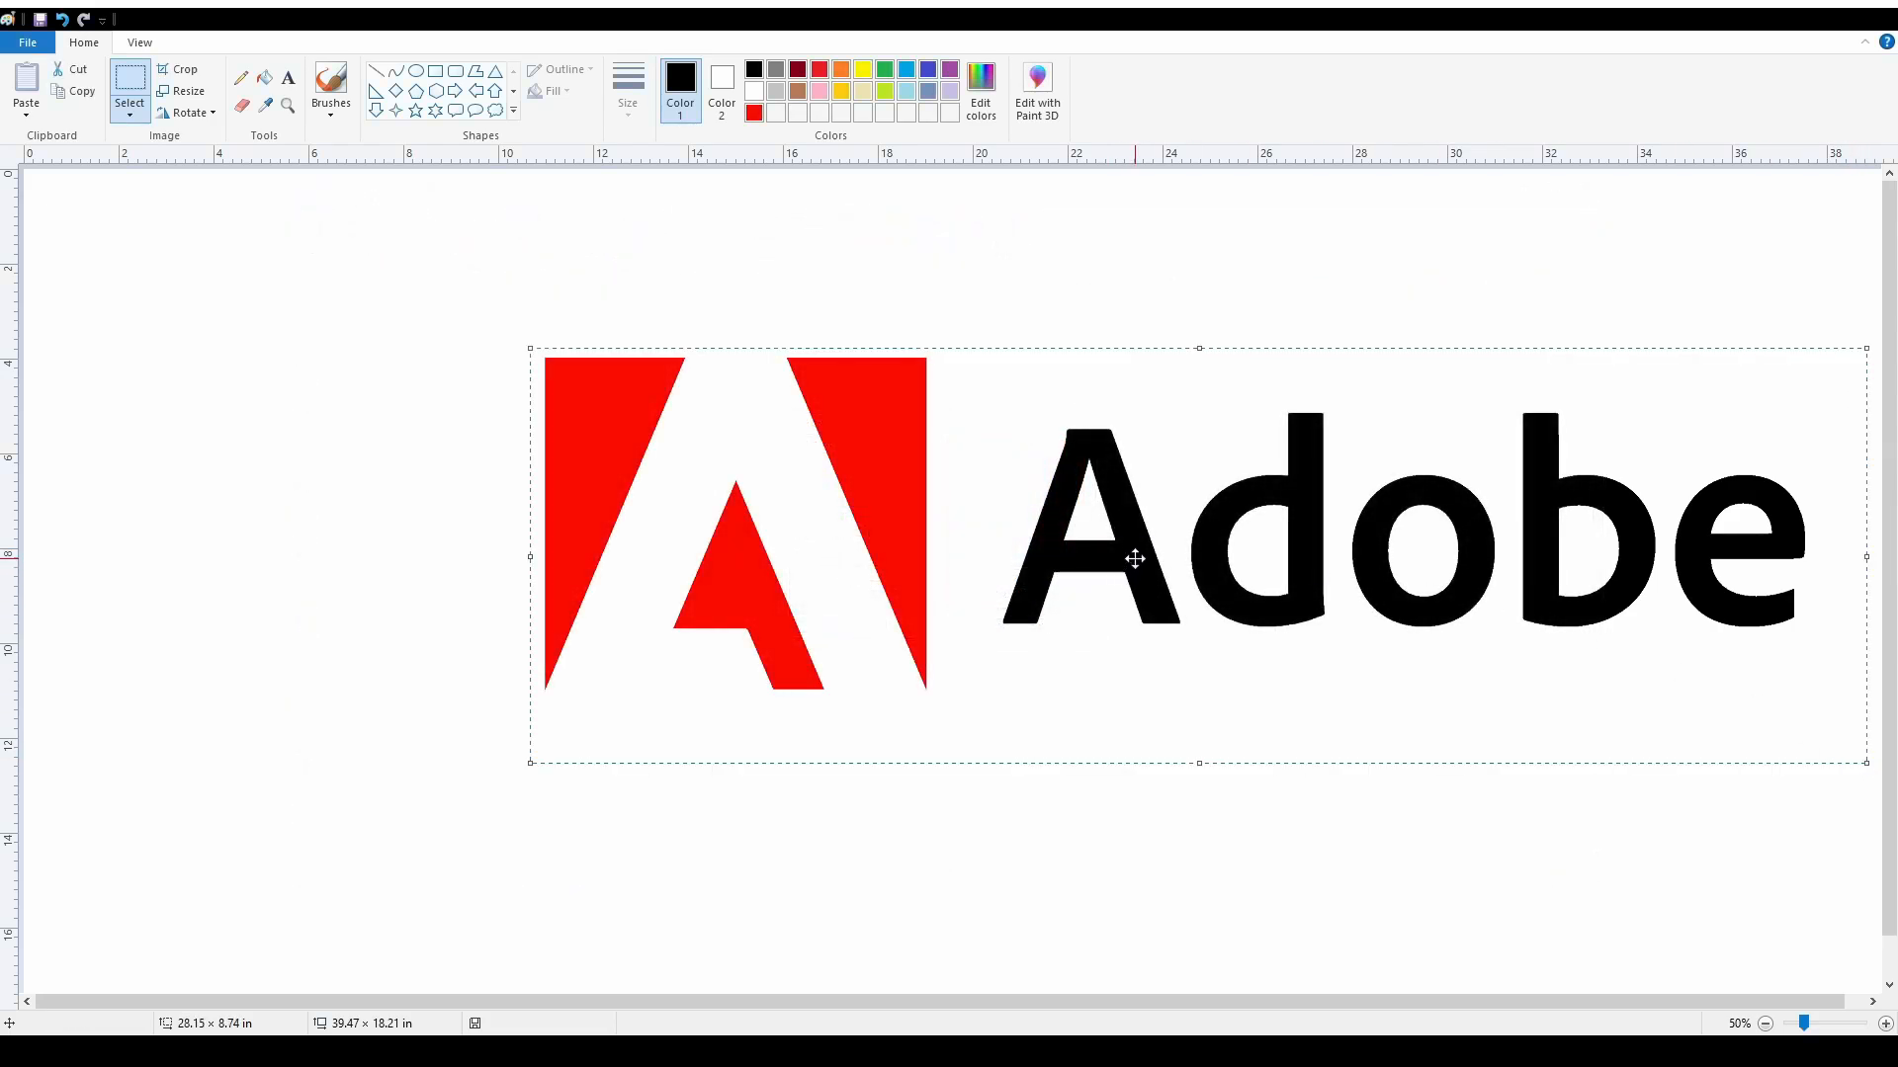
{"action": "left_click_drag", "start_coordinate": [1135, 554], "coordinate": [936, 561]}
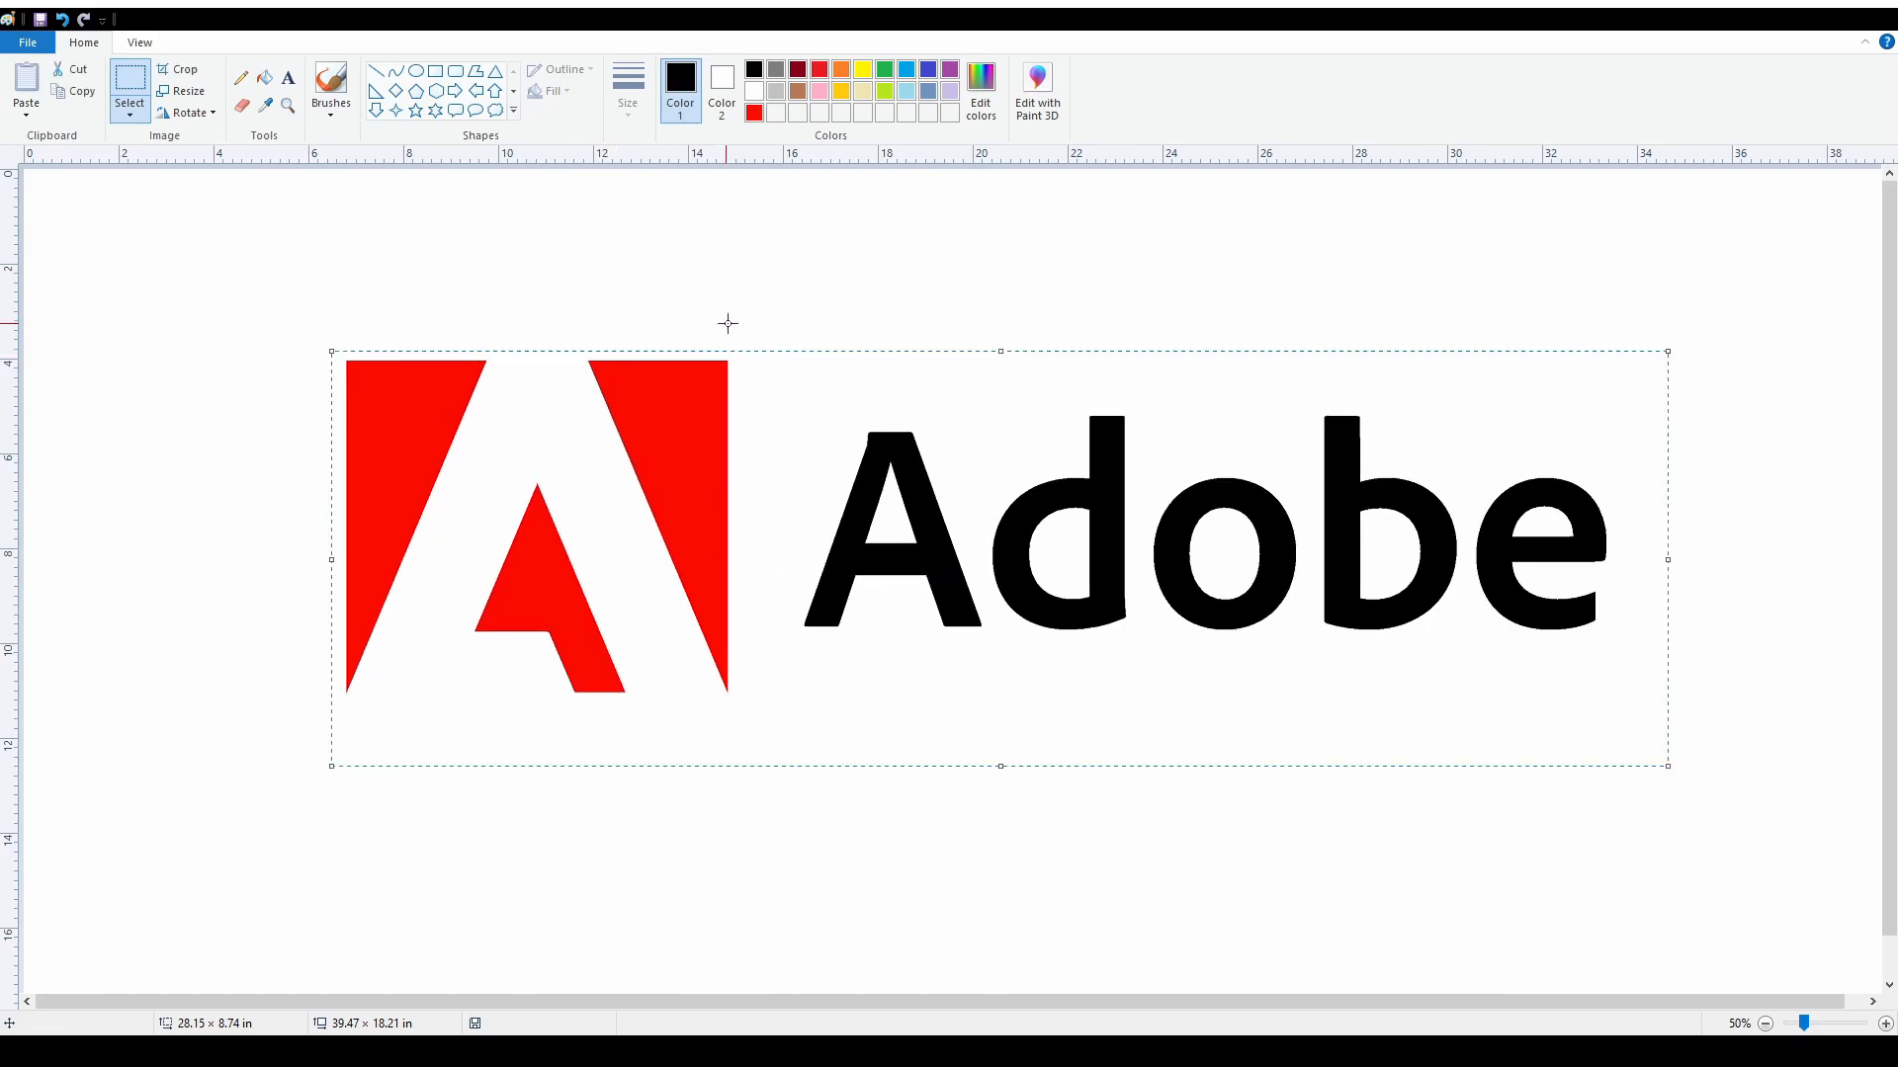
{"action": "left_click", "coordinate": [930, 306]}
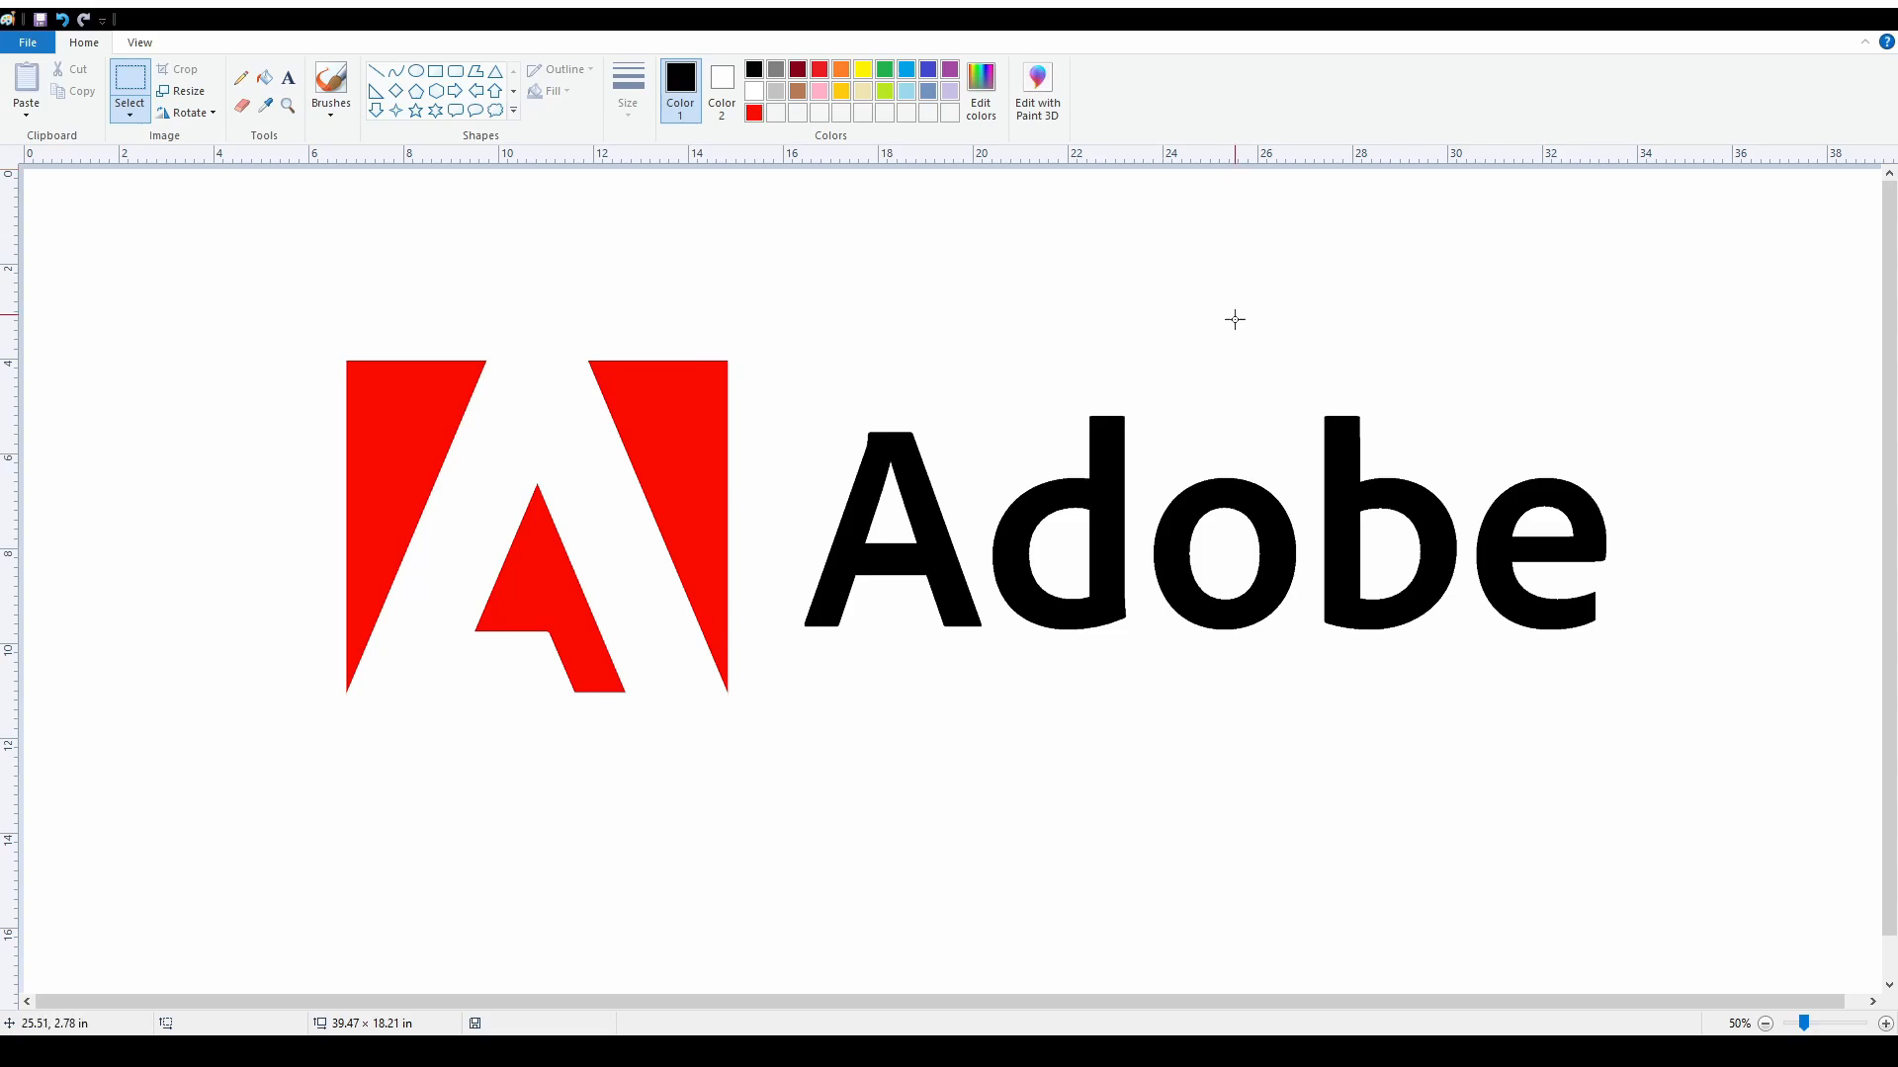
{"action": "left_click", "coordinate": [1765, 1023]}
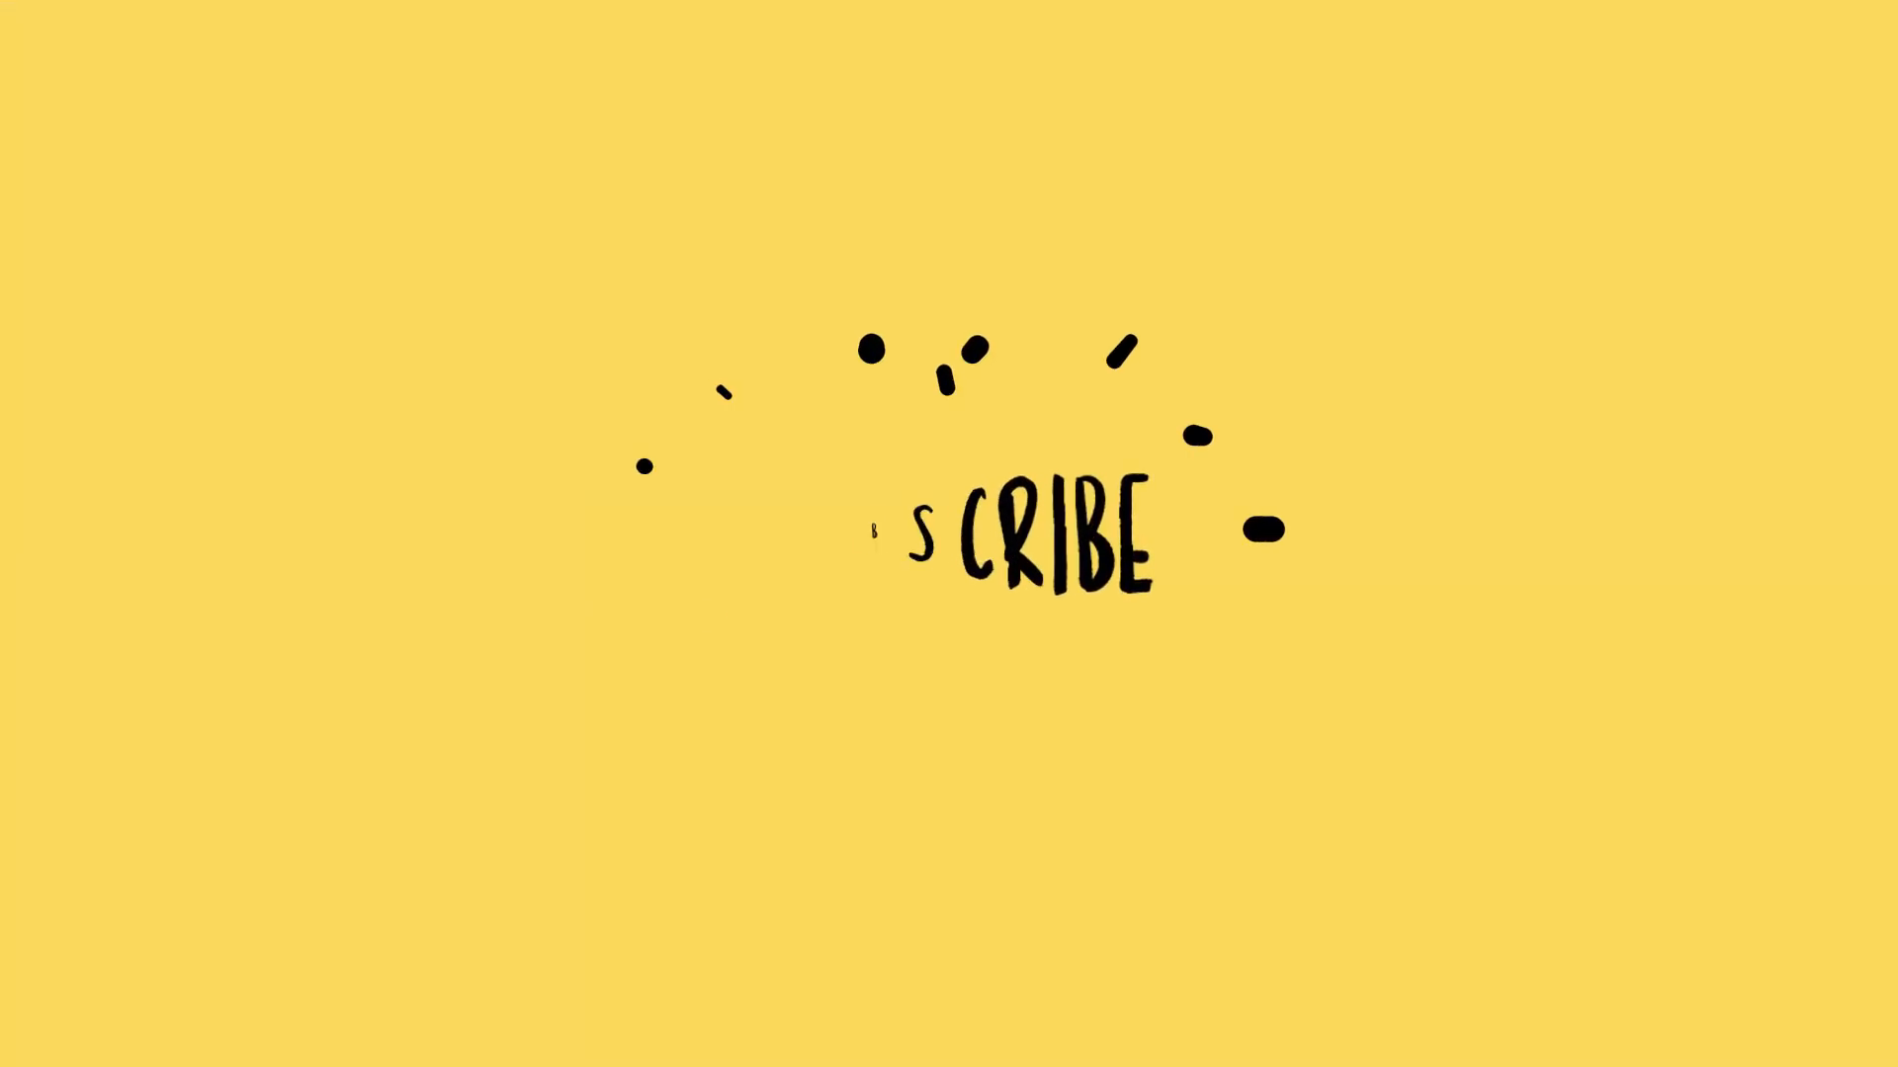